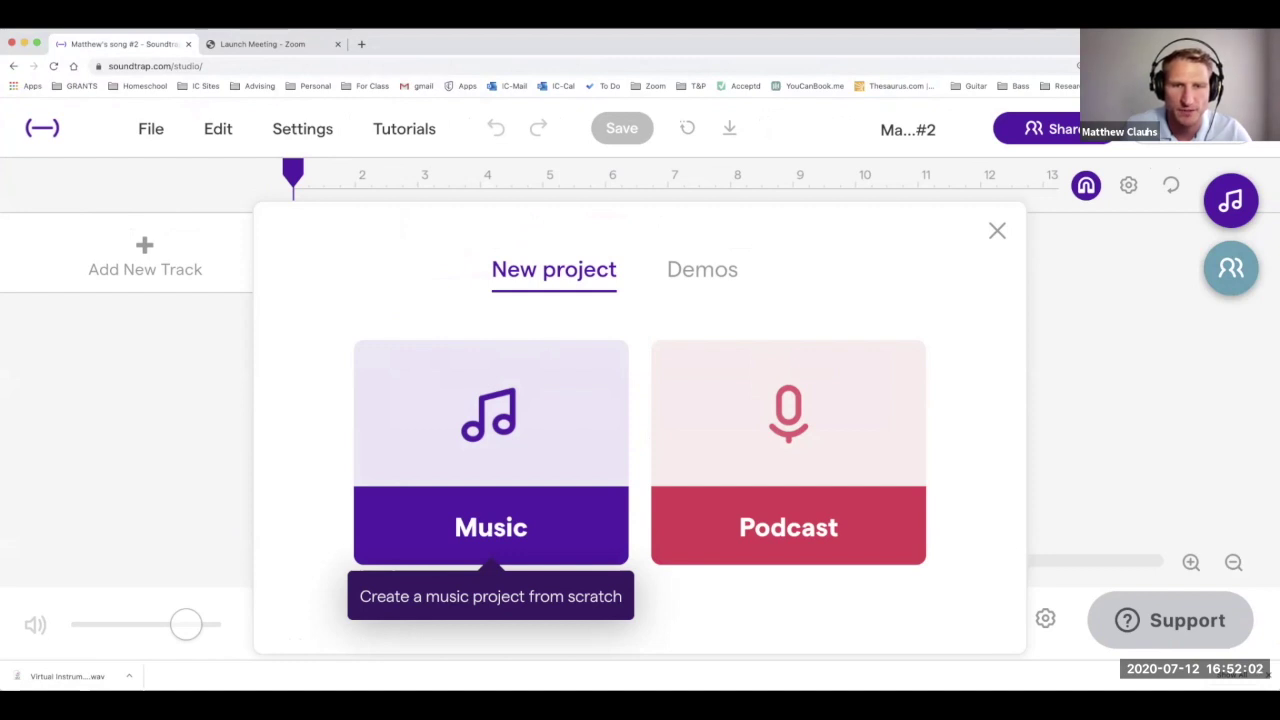
Create a new music project from scratch and add a Voice & microphones track.
left_click(490, 500)
left_click(145, 257)
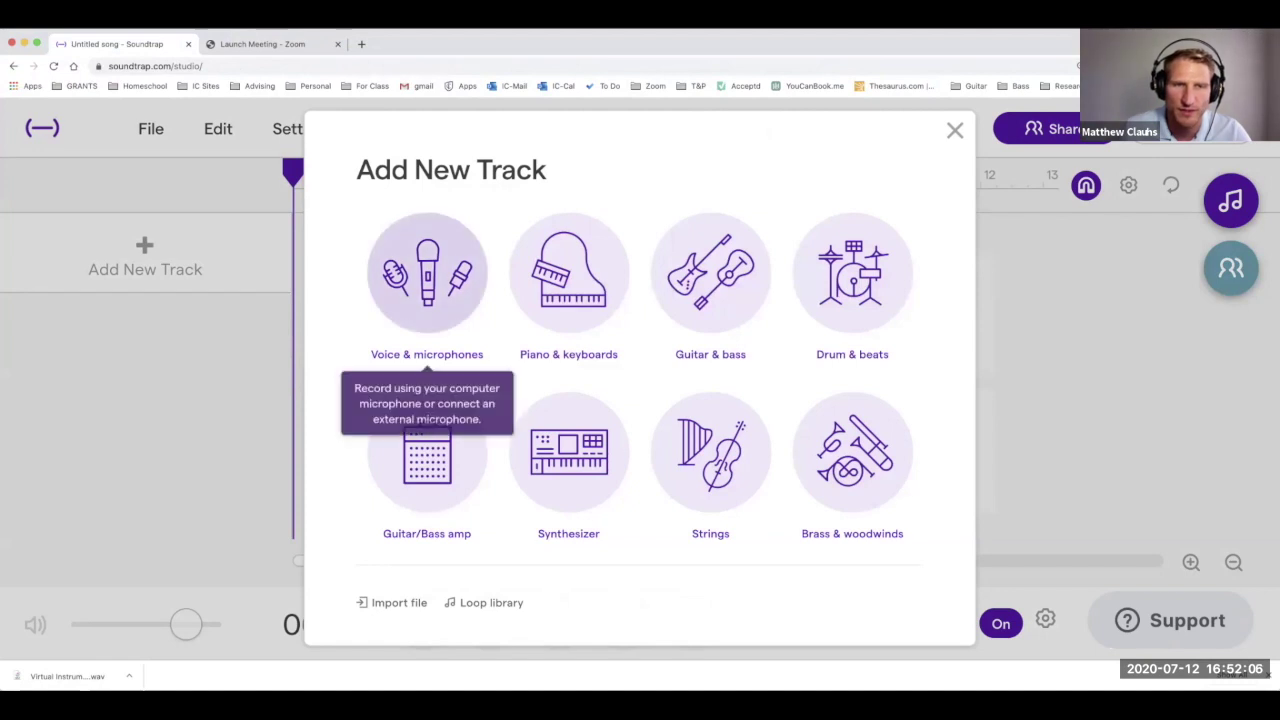
left_click(427, 272)
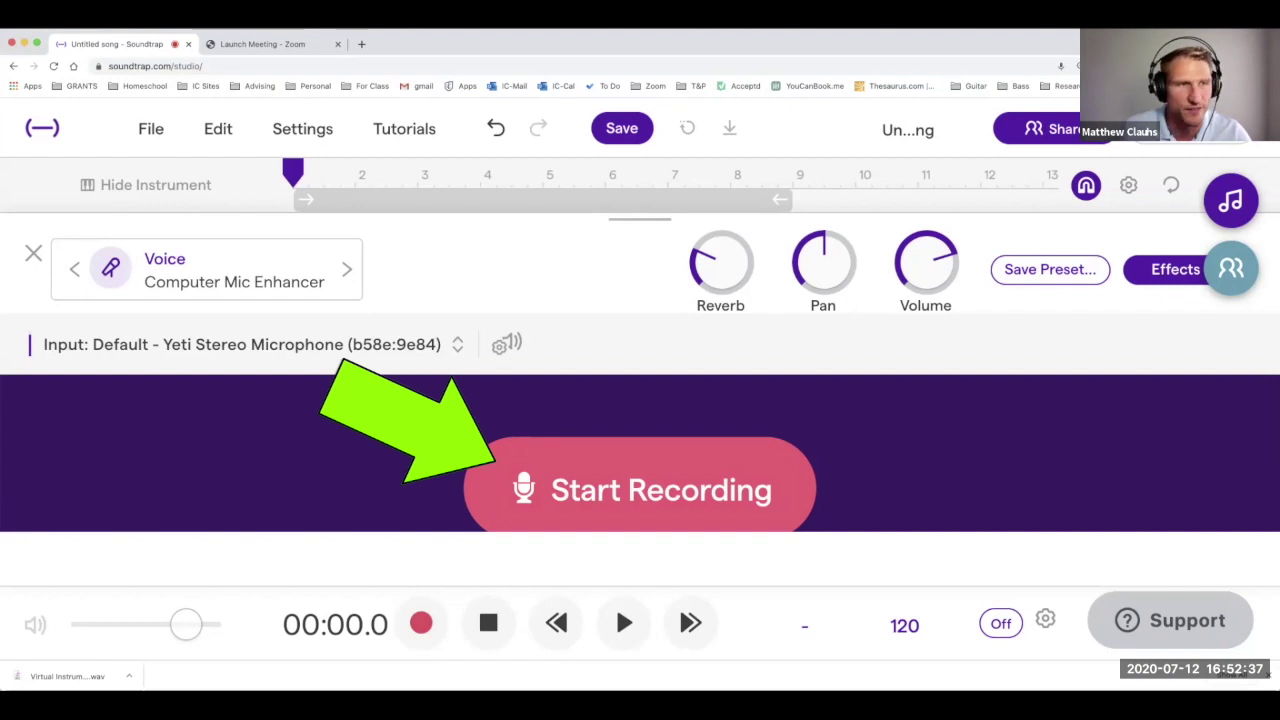
Record three separate takes on the microphone track, starting the third at 13 seconds, and close the instrument view.
key("r")
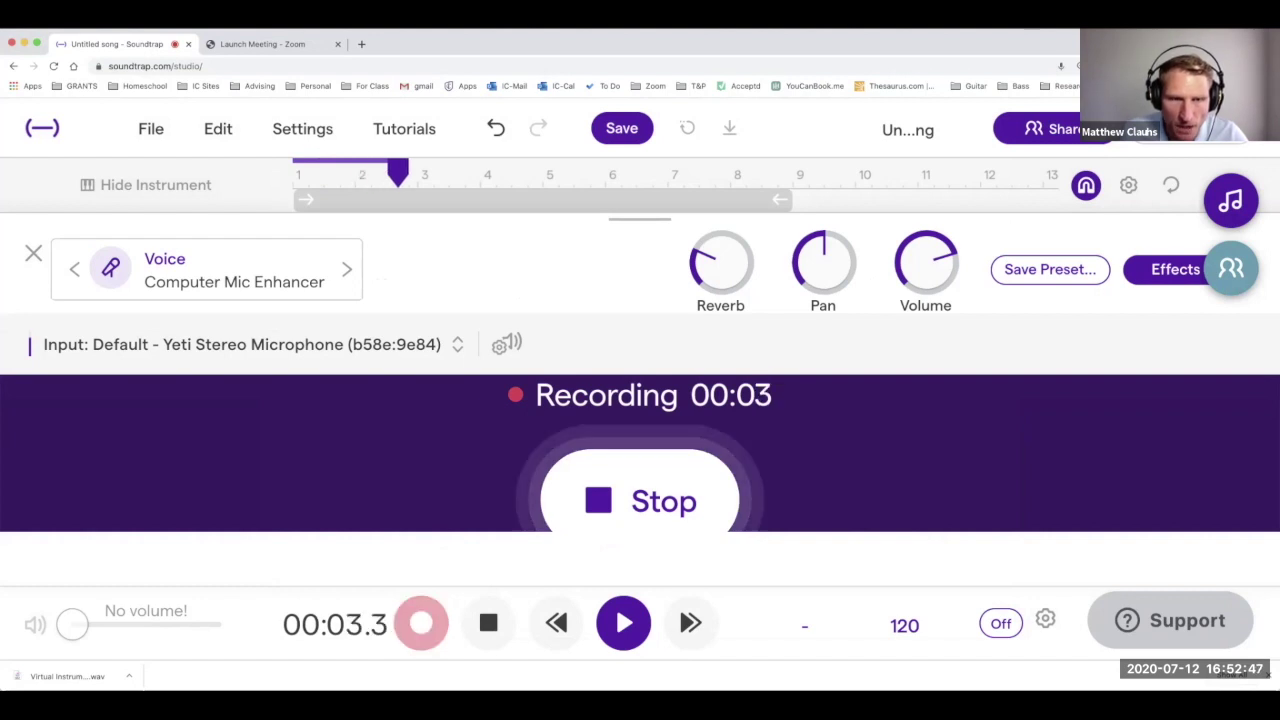
key("space")
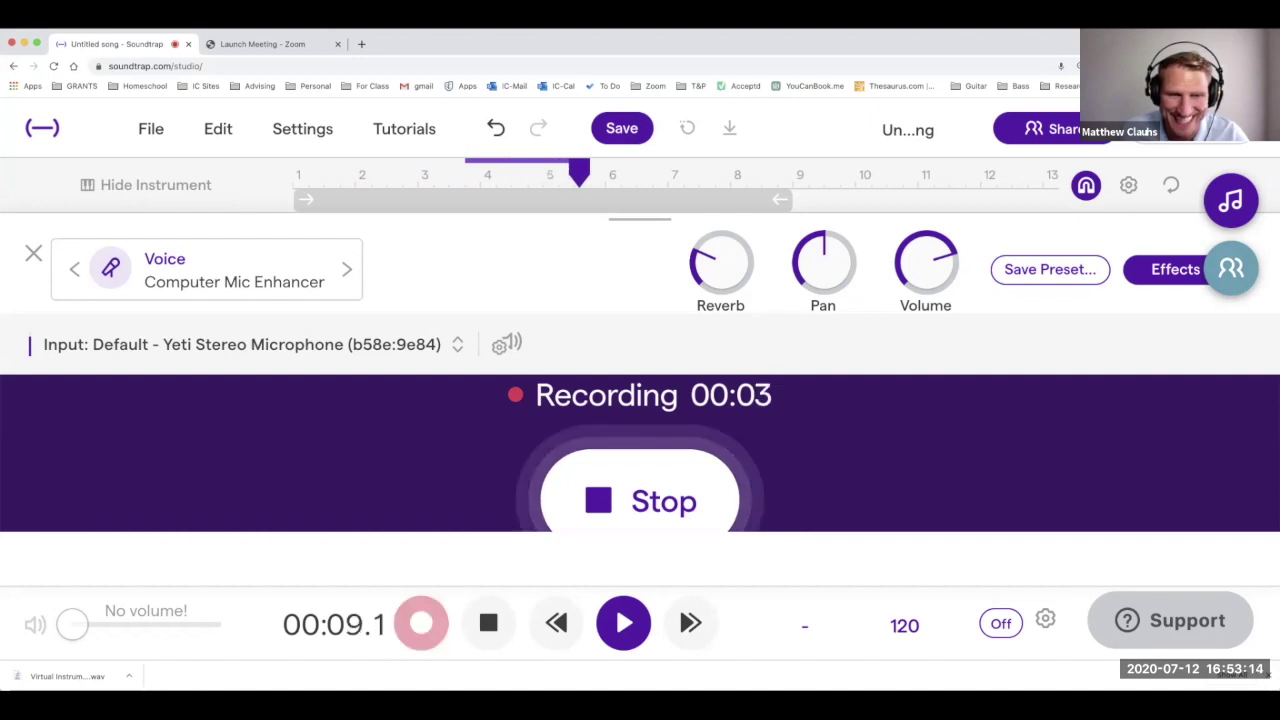
key("space")
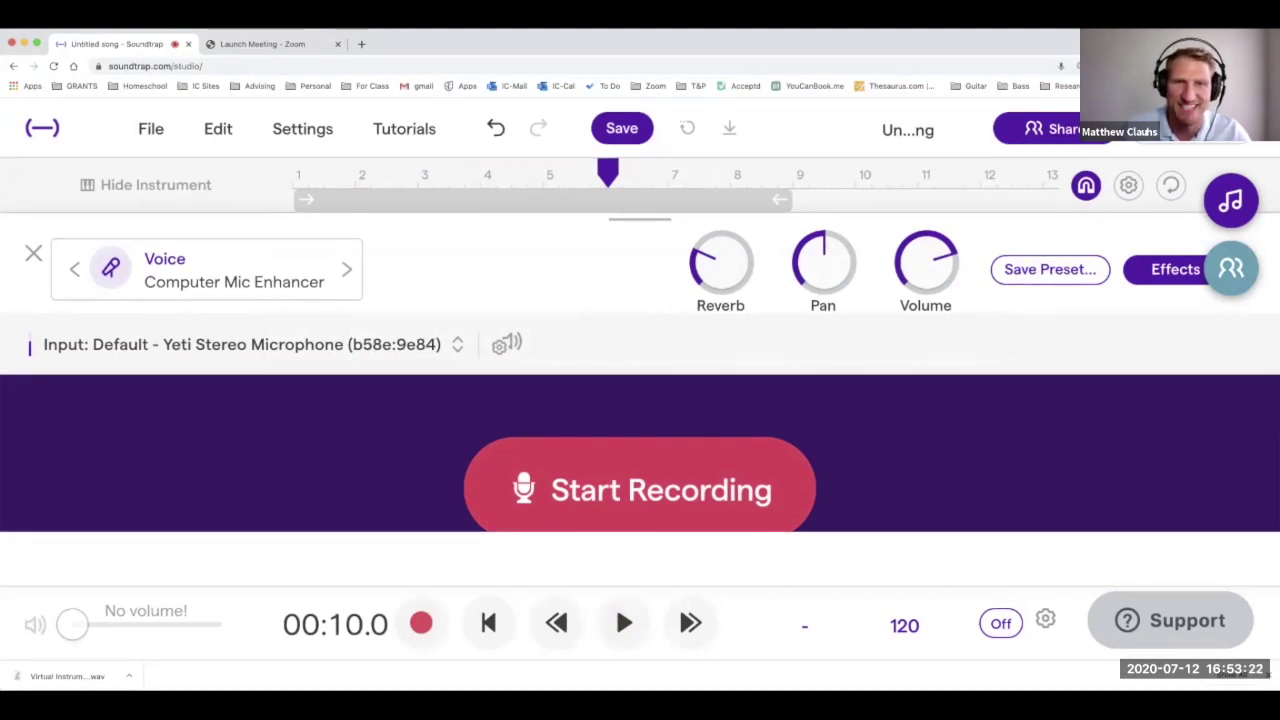
left_click_drag(608, 173, 699, 173)
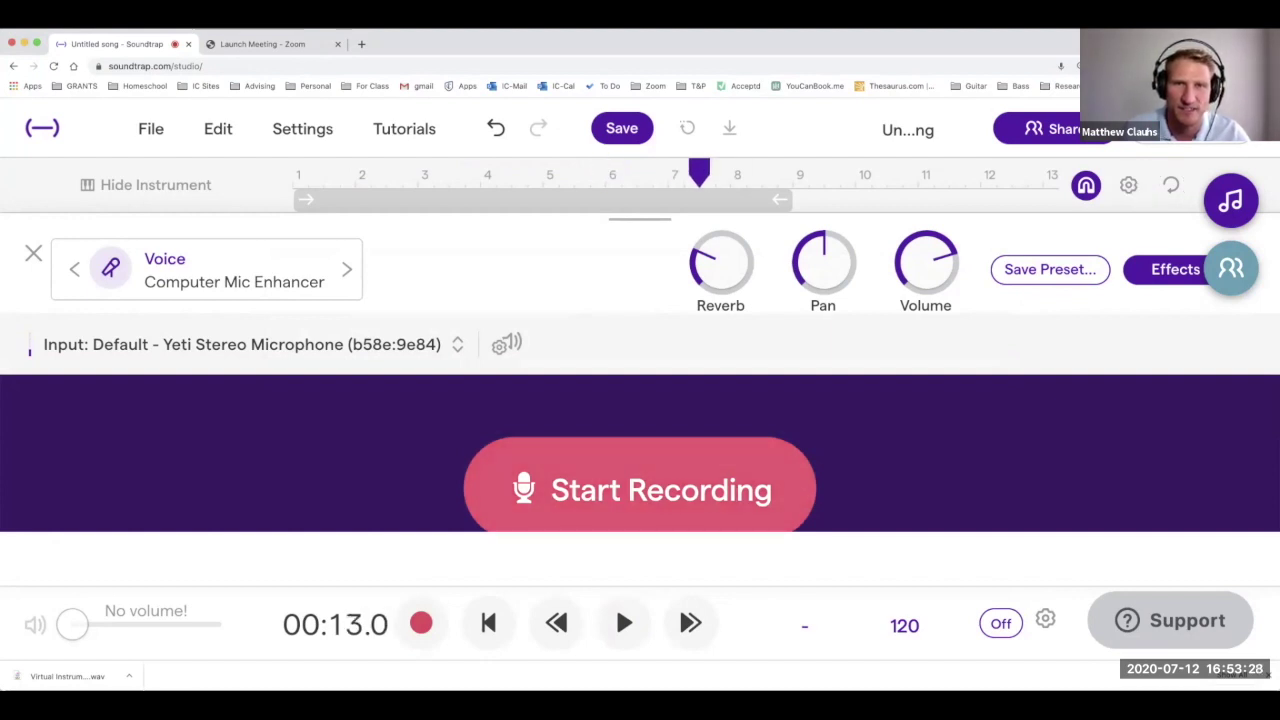
left_click(640, 490)
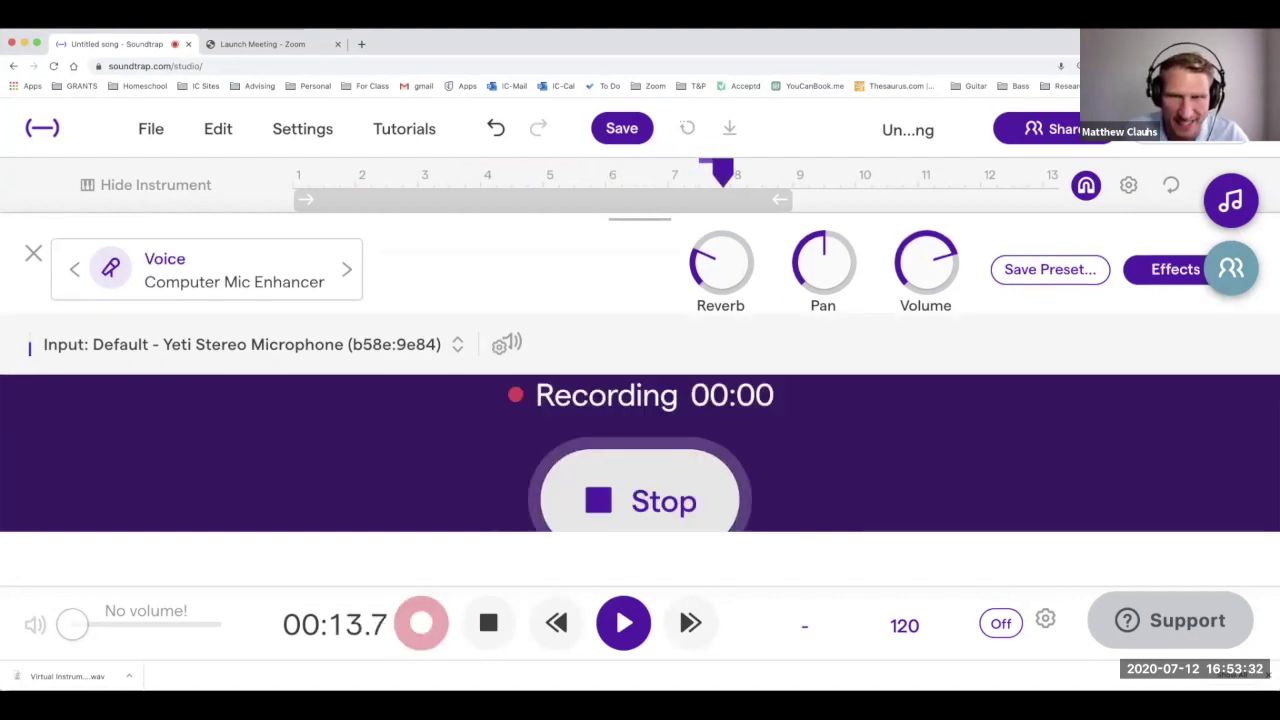
left_click(640, 500)
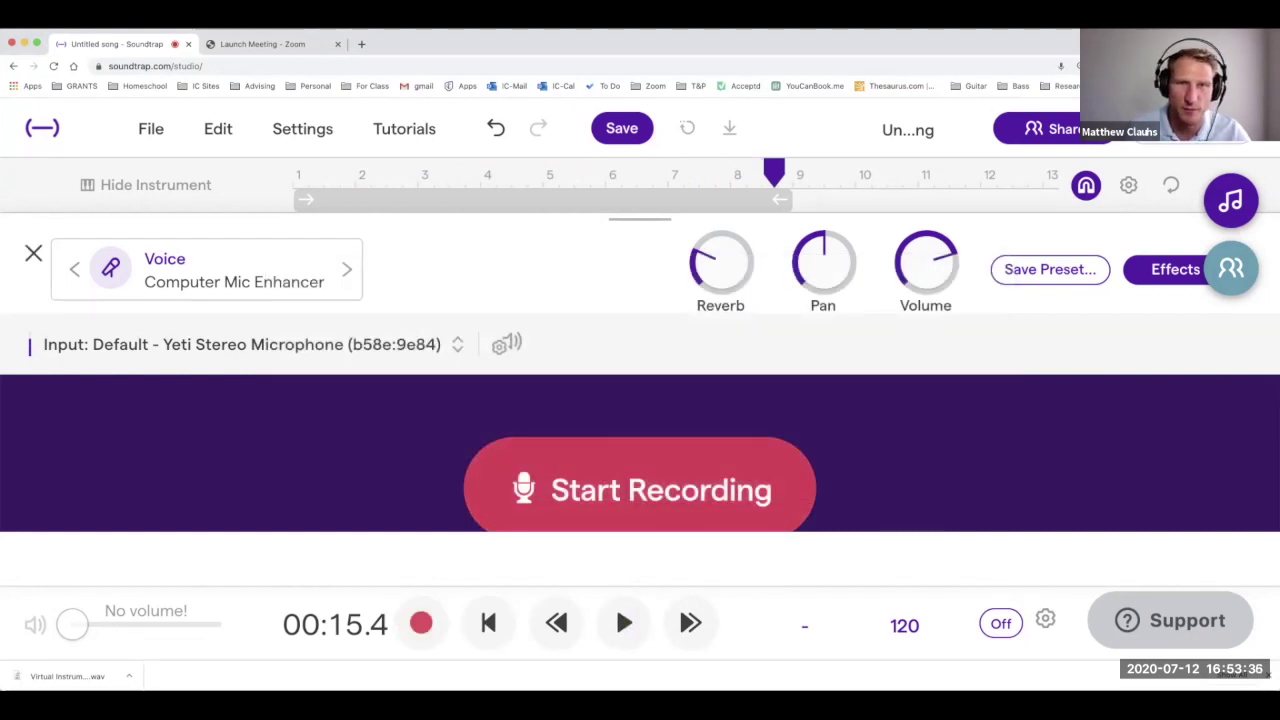
left_click(33, 253)
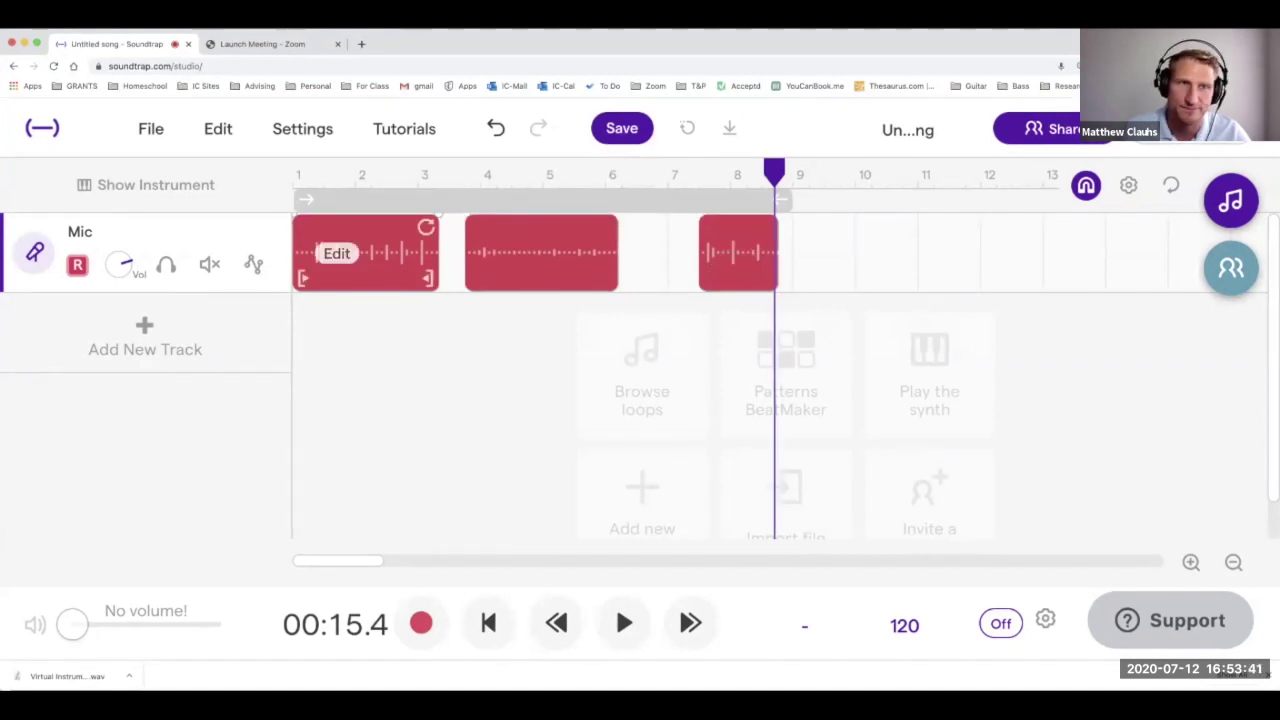
Play back the first recording from the start of the song with the master volume temporarily raised.
left_click_drag(774, 172, 215, 184)
left_click(1191, 562)
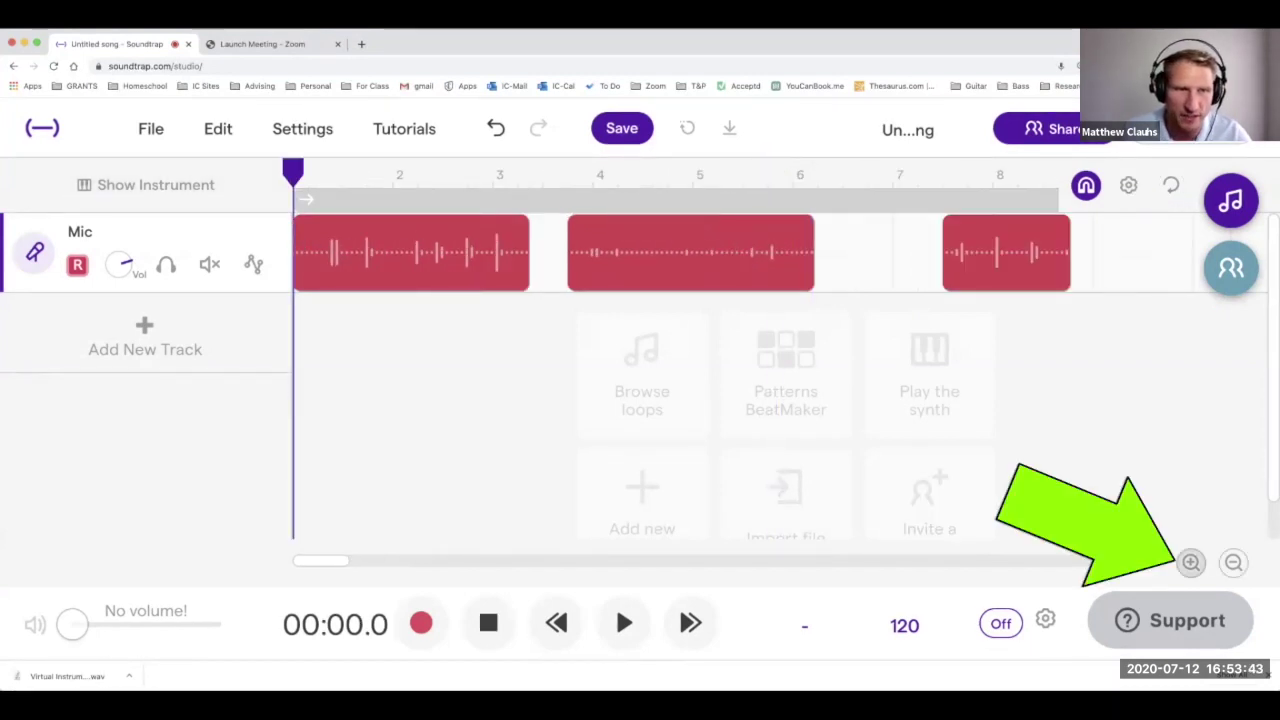
left_click(1191, 562)
left_click(1191, 562)
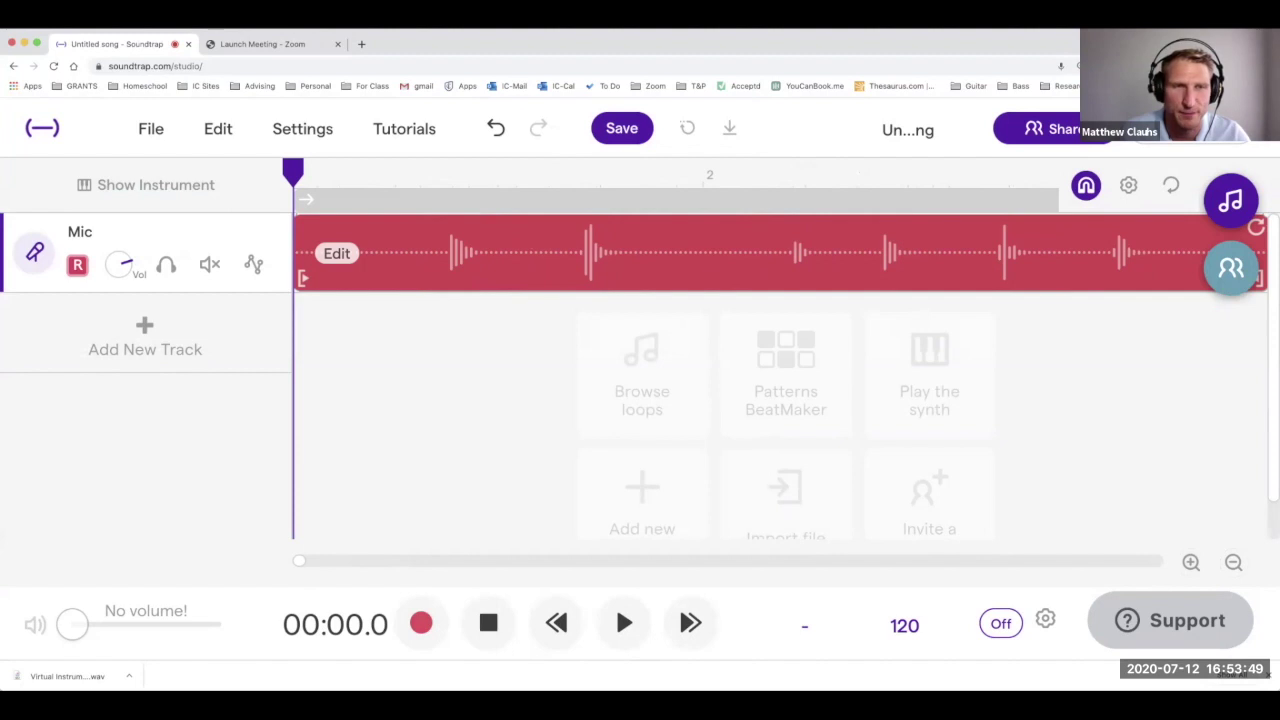
left_click_drag(72, 624, 183, 624)
key("space")
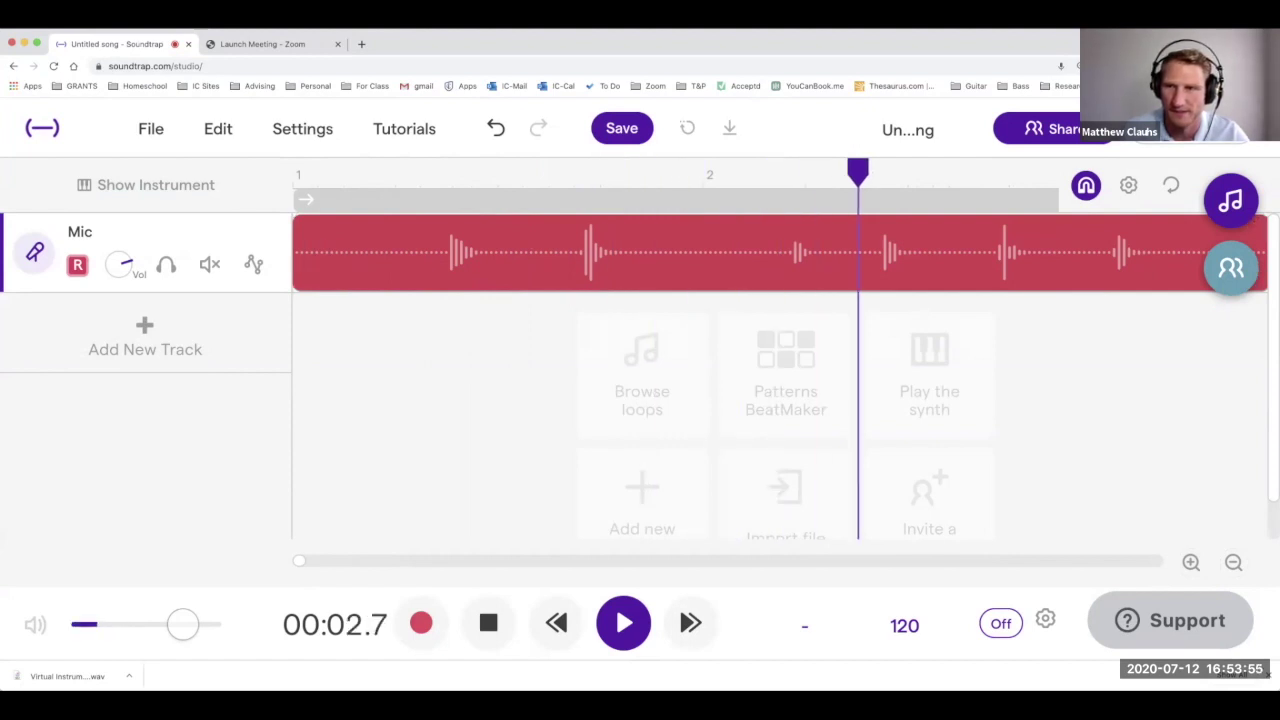
left_click_drag(183, 624, 80, 624)
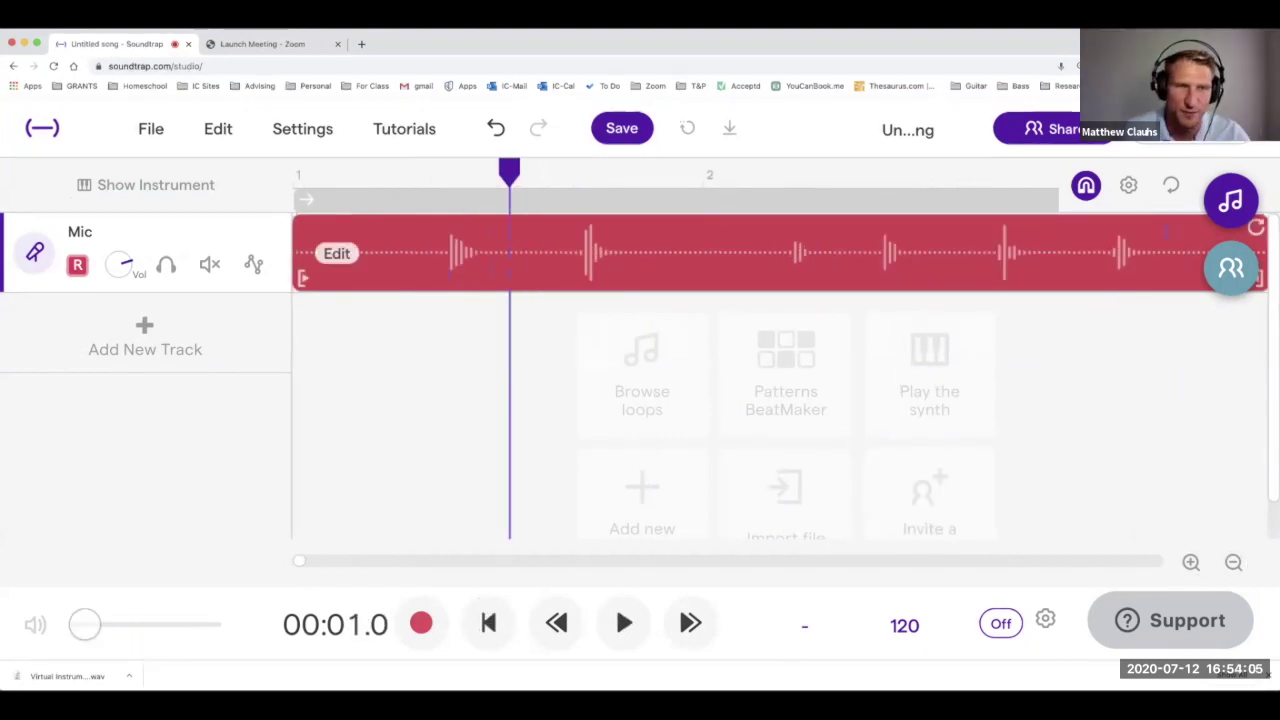
Trim the silence off the start of the first recording up to the onset of its first sound.
left_click_drag(302, 278, 457, 278)
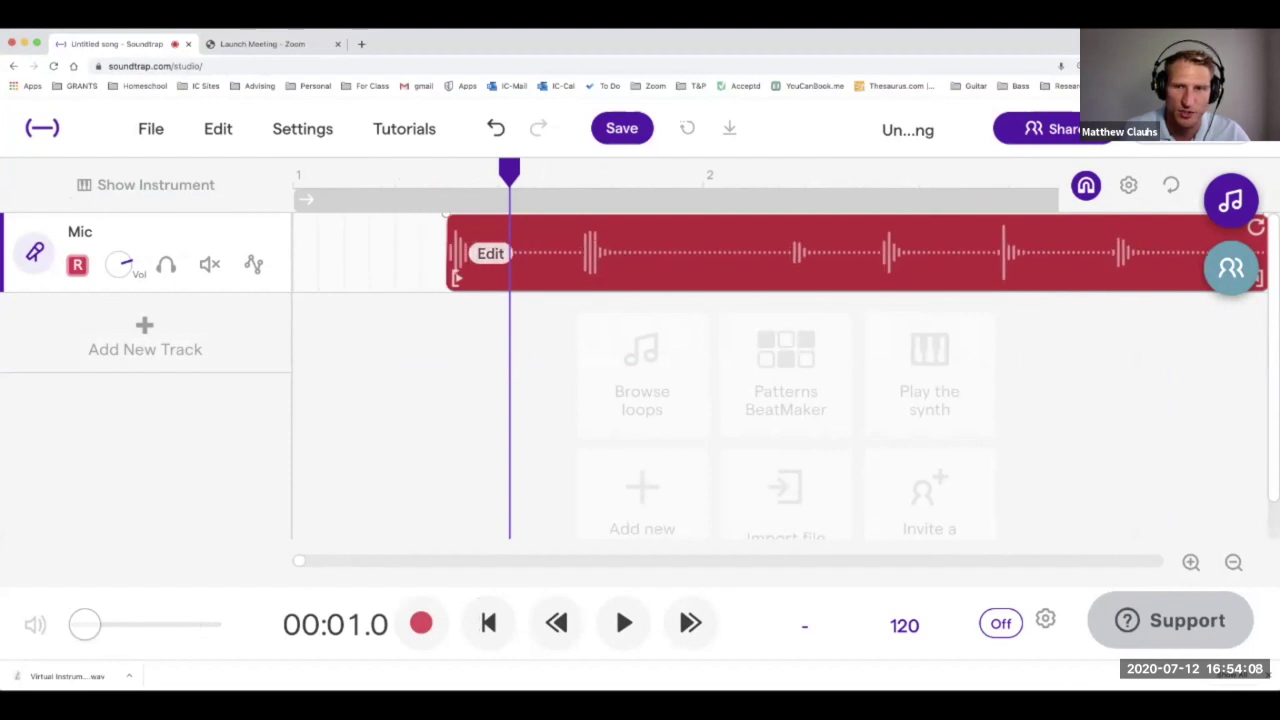
left_click(1191, 562)
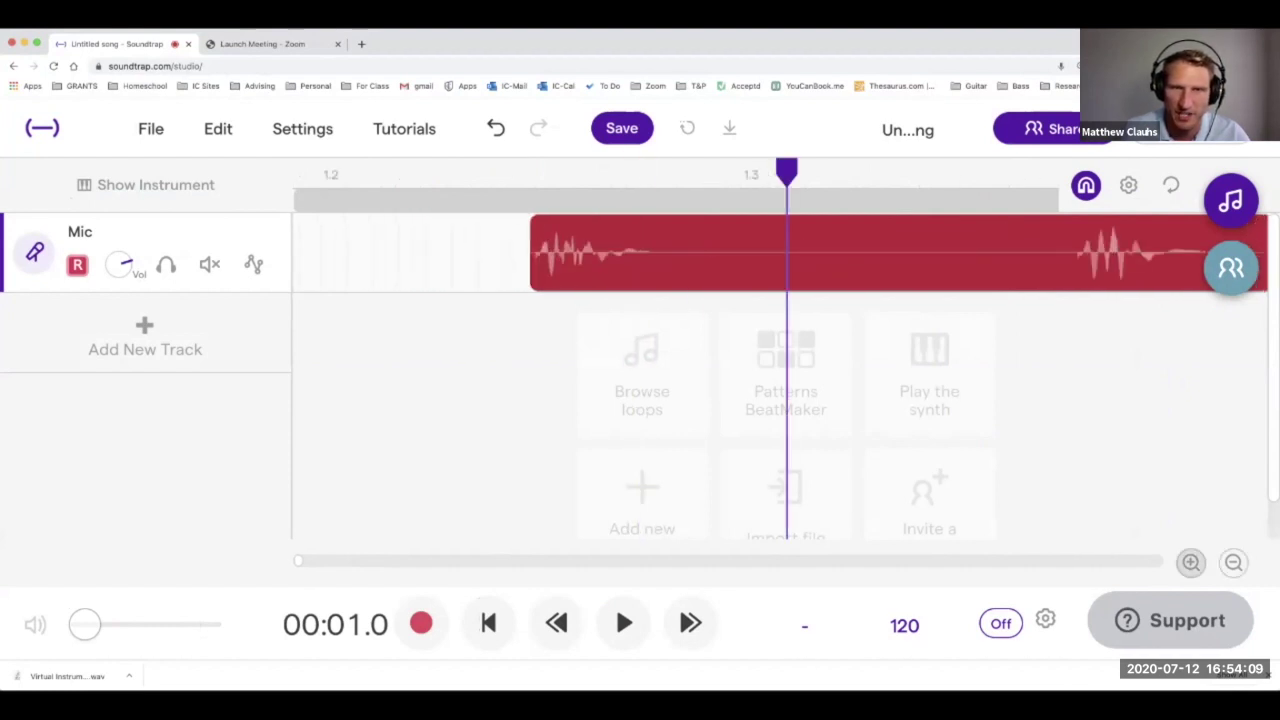
mouse_move(540, 277)
left_click_drag(540, 277, 549, 277)
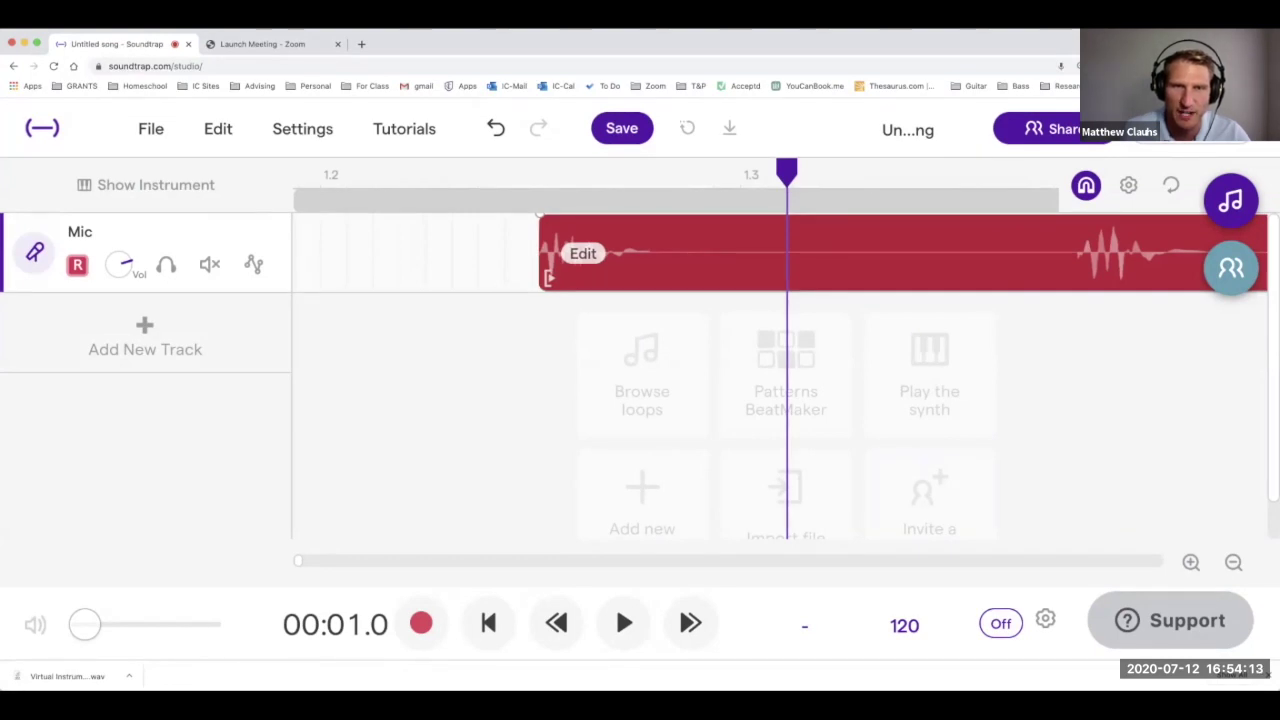
mouse_move(549, 277)
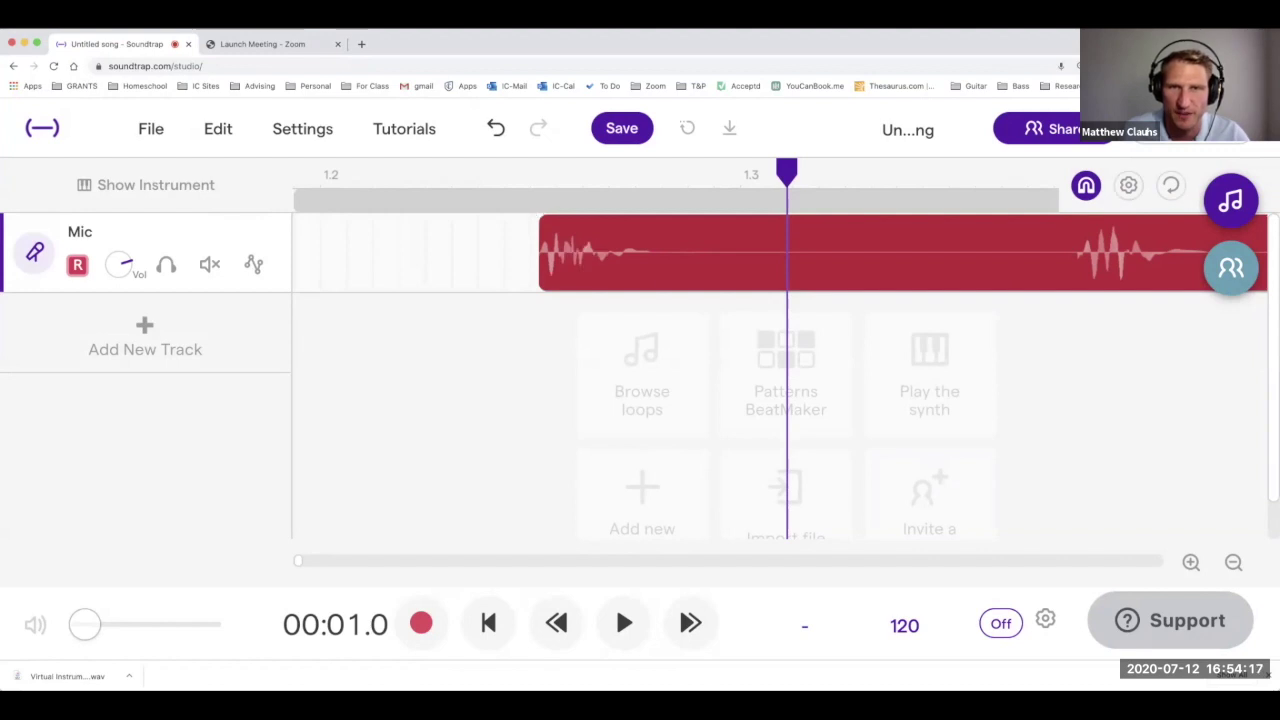
Split the first recording just after its first sound, at about 0.9 seconds, and delete the remainder.
left_click_drag(787, 173, 658, 173)
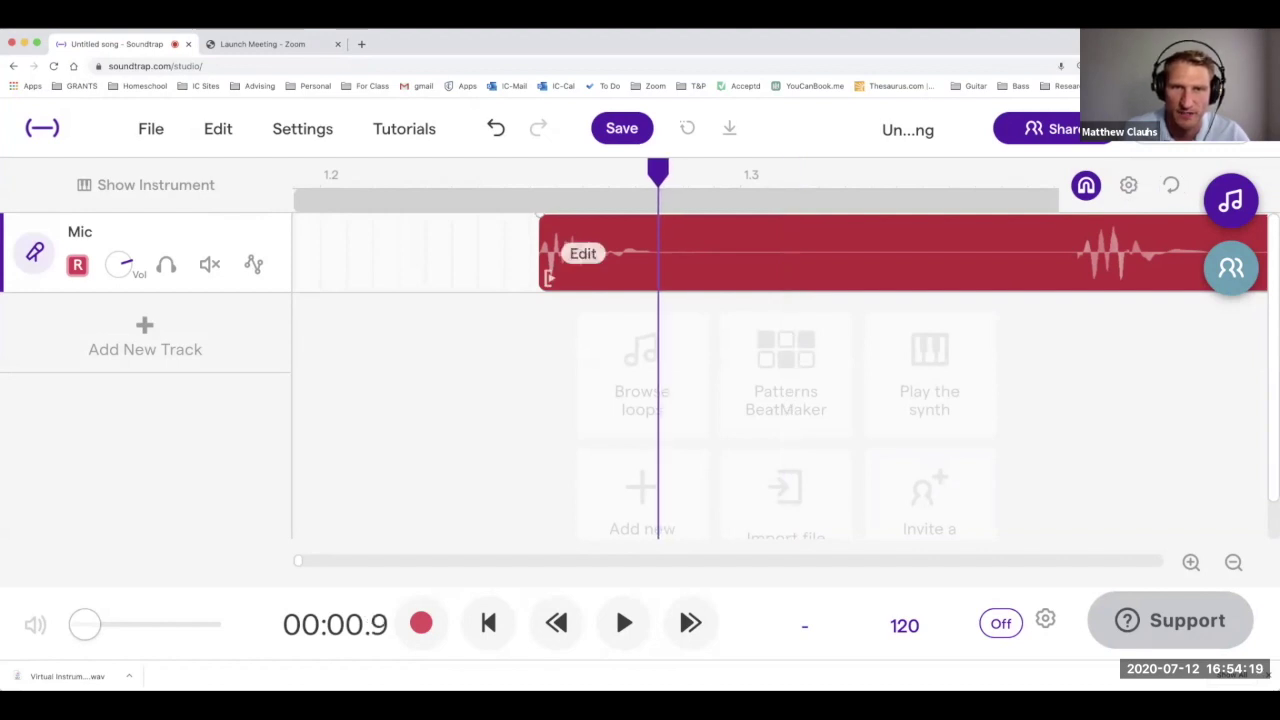
key("super+e")
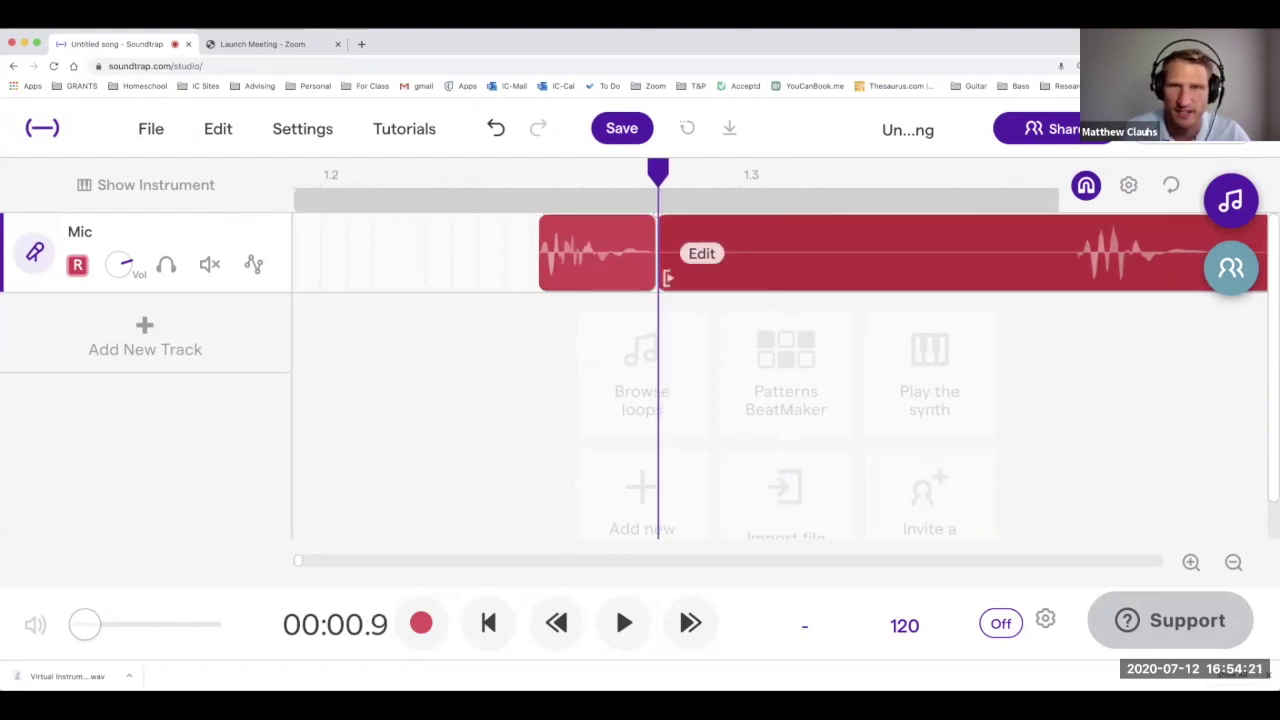
key("Delete")
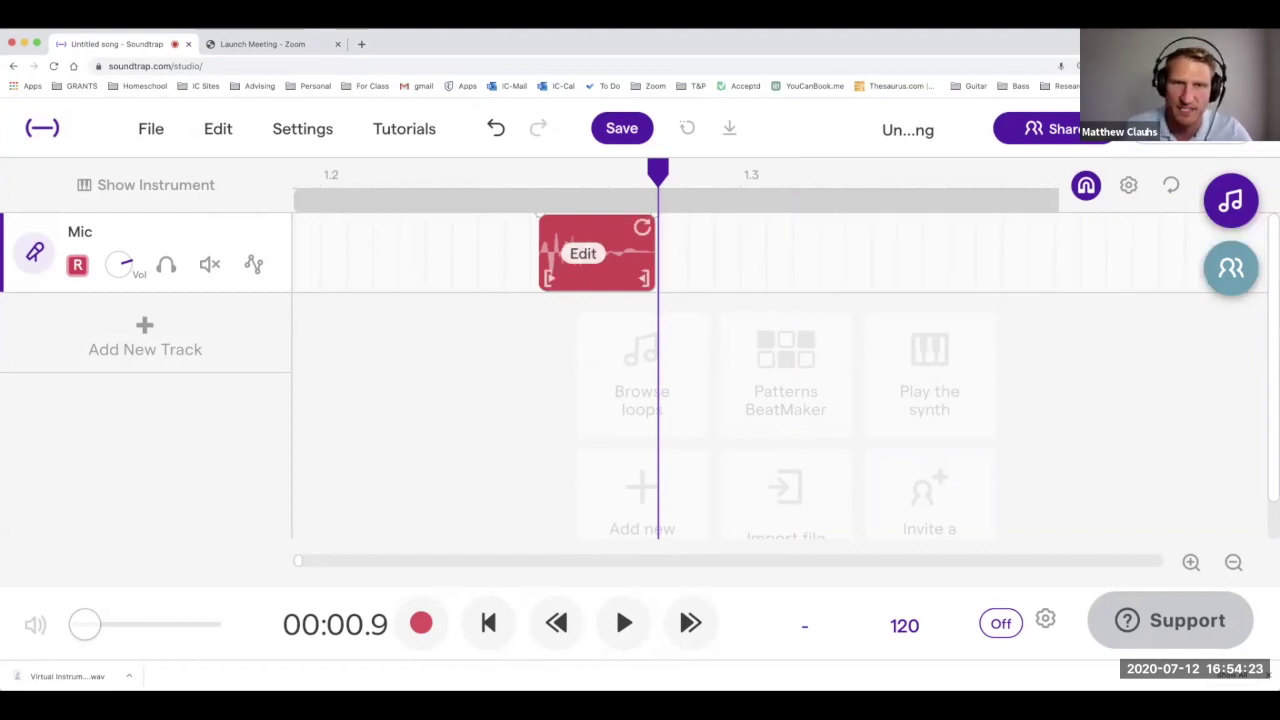
Name the isolated first sound region "Kick".
left_click(583, 252)
left_click(685, 221)
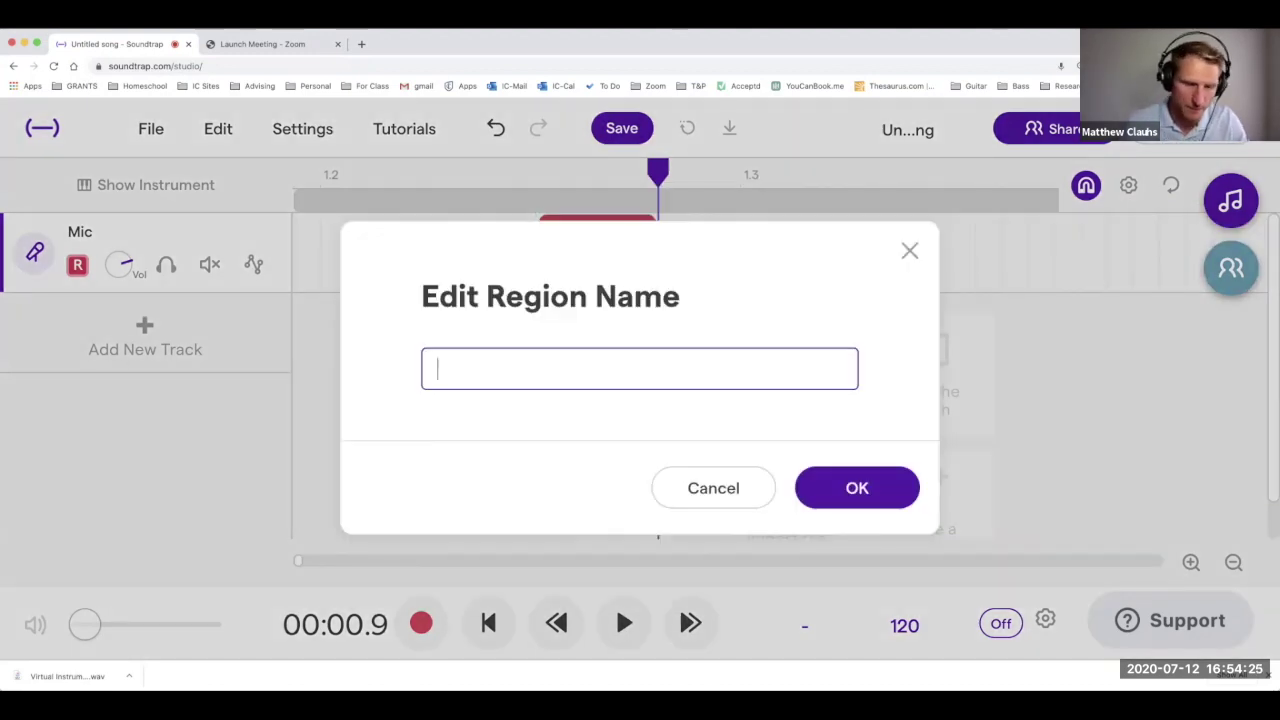
type("Kick")
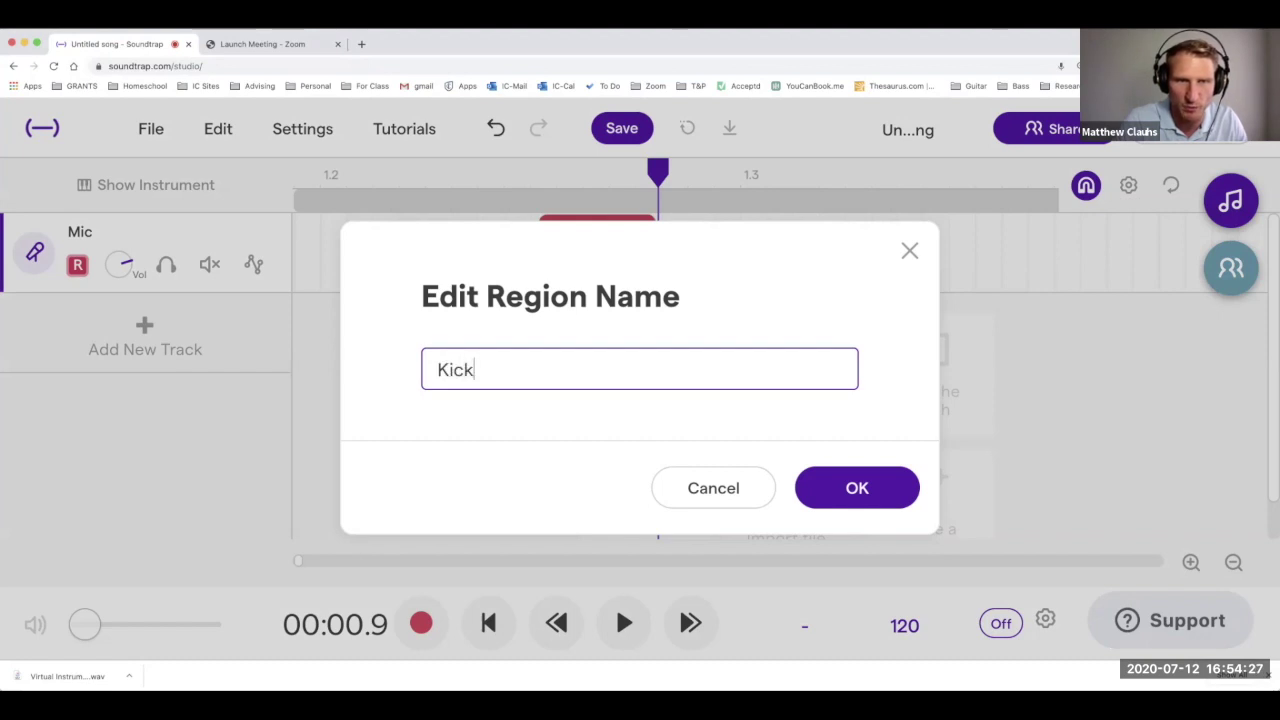
key("Return")
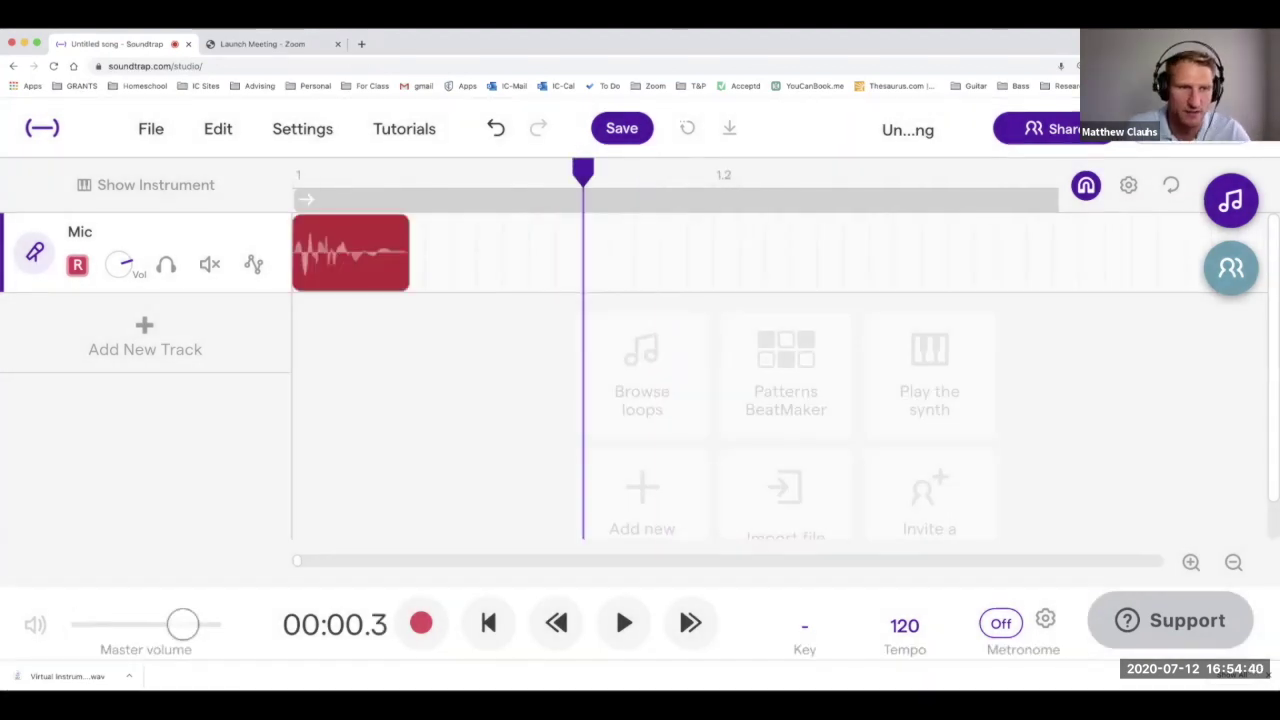
Play back the second recording with the master volume raised and stop after its last sound.
left_click_drag(183, 624, 72, 624)
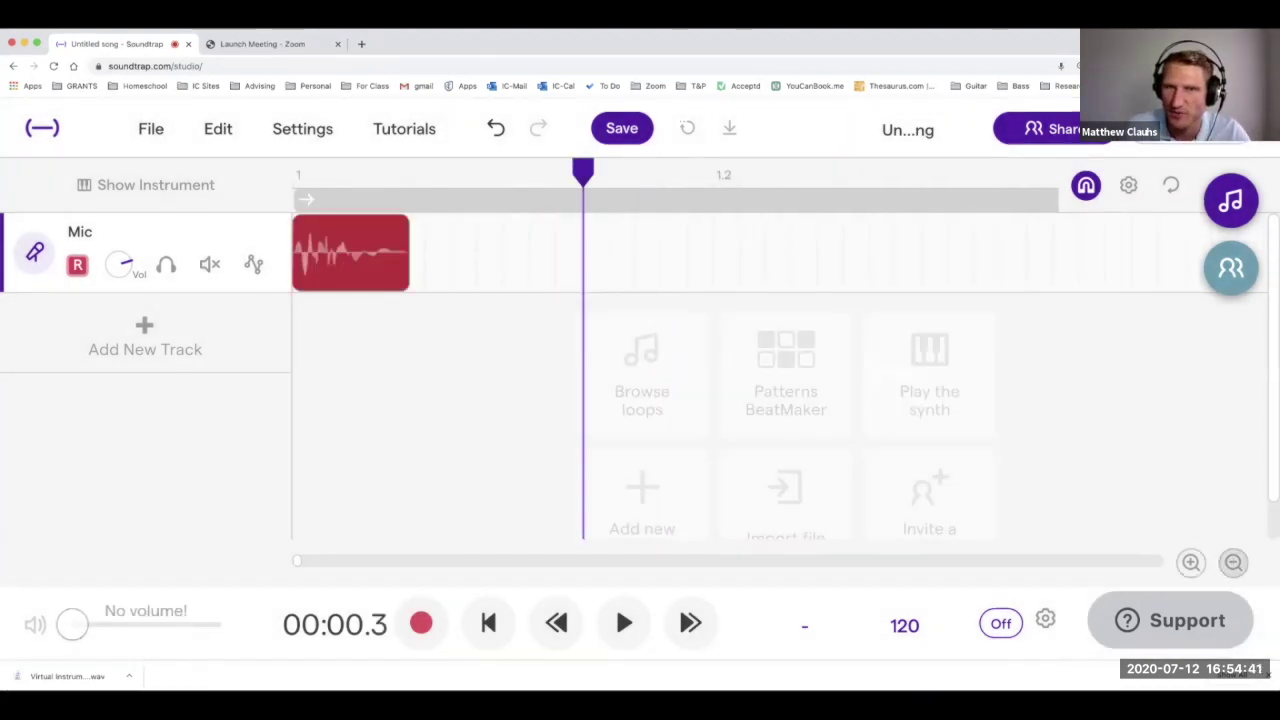
left_click(1234, 563)
left_click(1234, 563)
left_click(1234, 563)
left_click(1234, 563)
left_click_drag(331, 172, 918, 172)
left_click_drag(72, 624, 194, 624)
key("space")
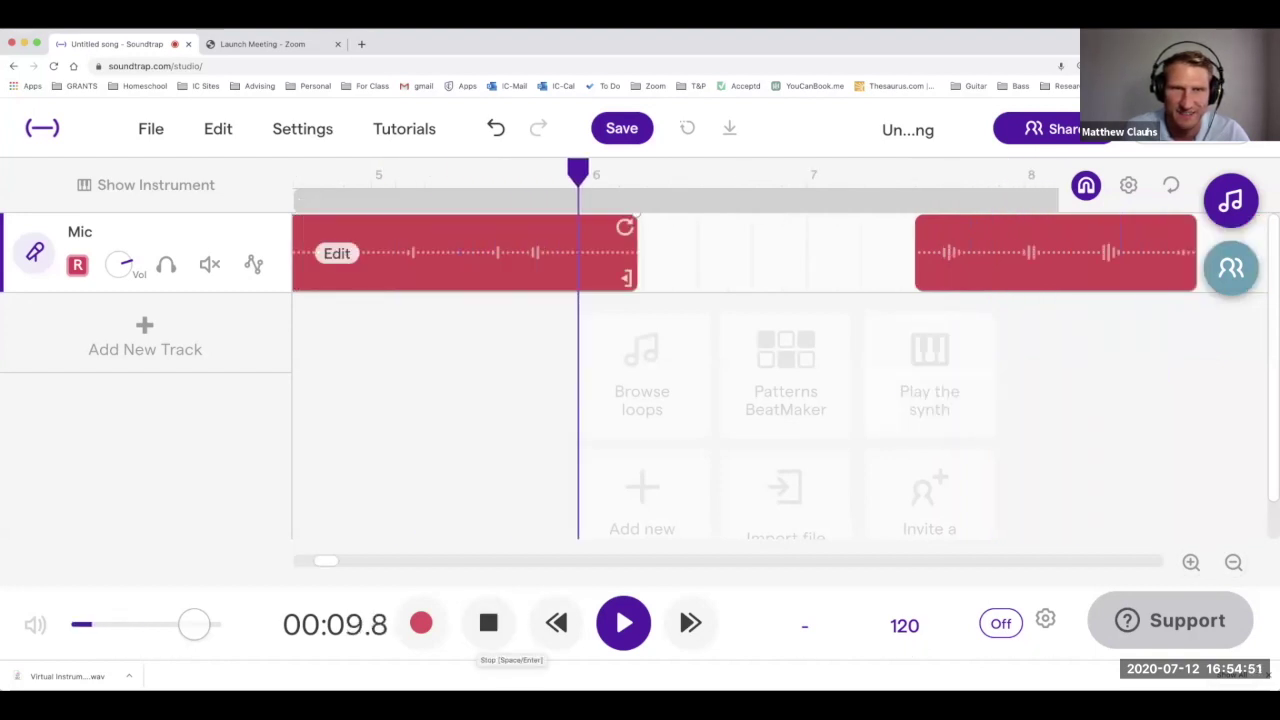
left_click(488, 622)
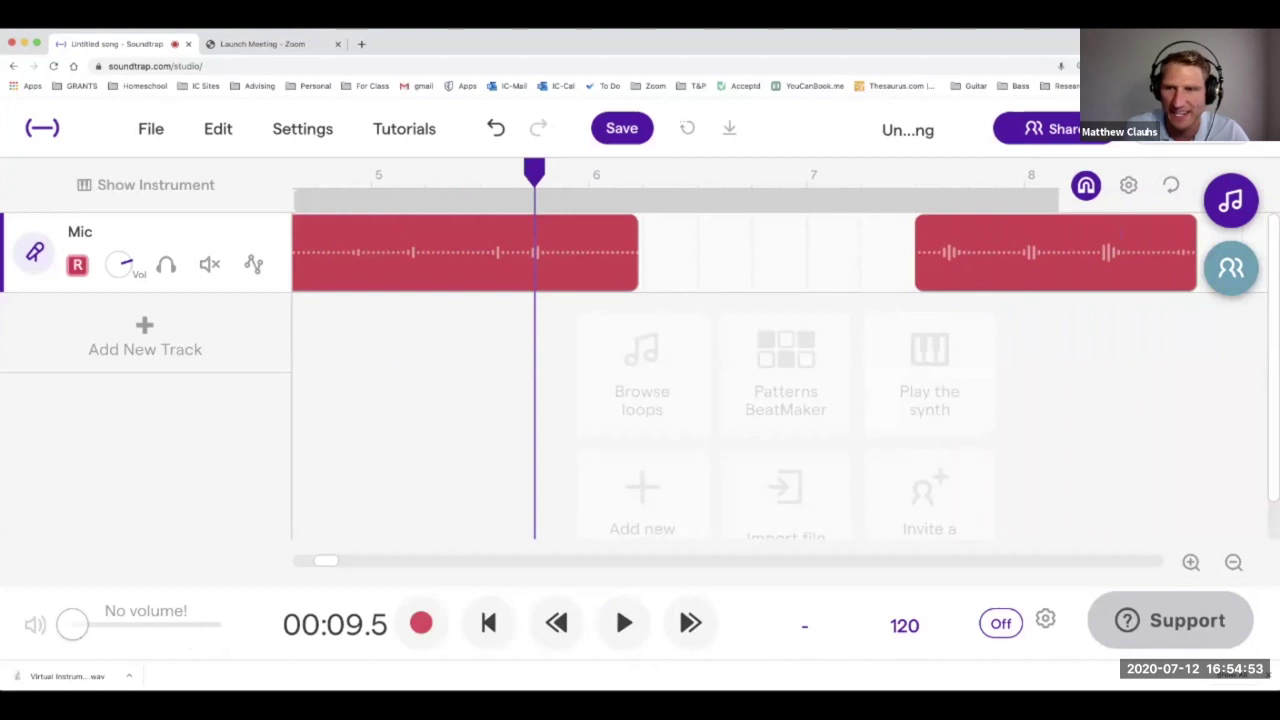
Split the second recording just before its last sound, at about 9.4 seconds.
left_click(1190, 562)
left_click(1190, 562)
left_click(1190, 562)
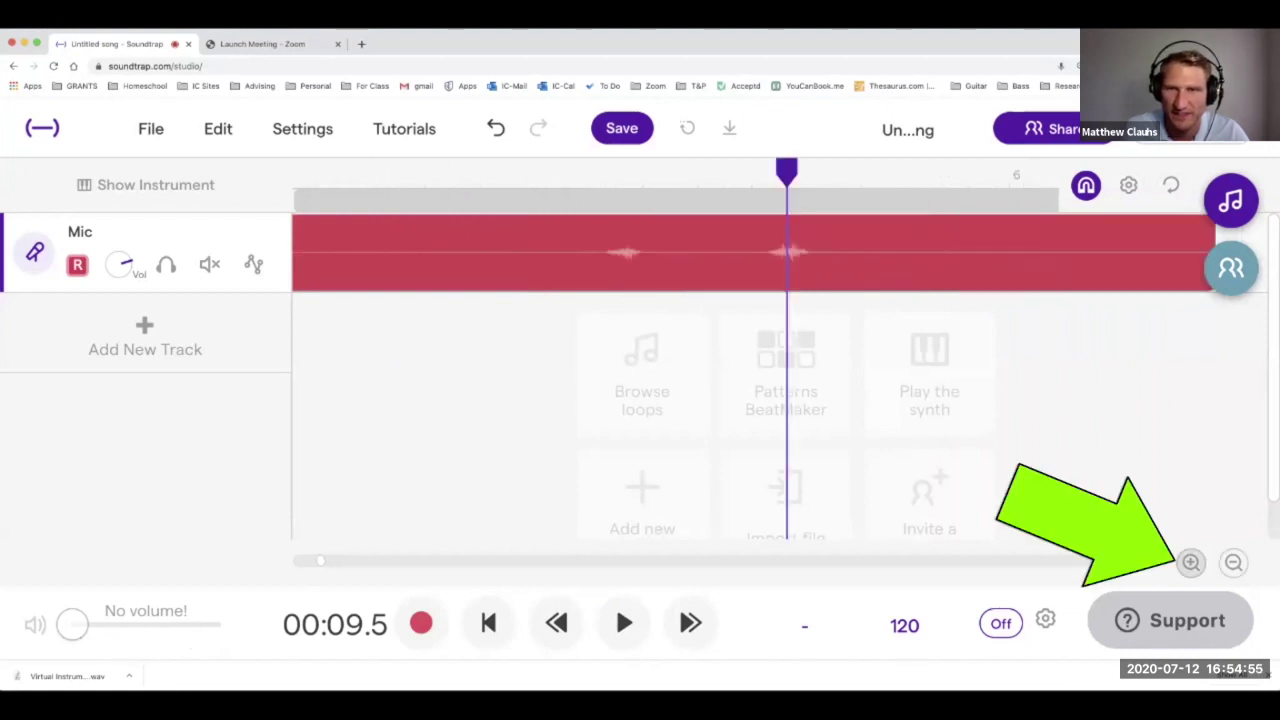
left_click(1190, 562)
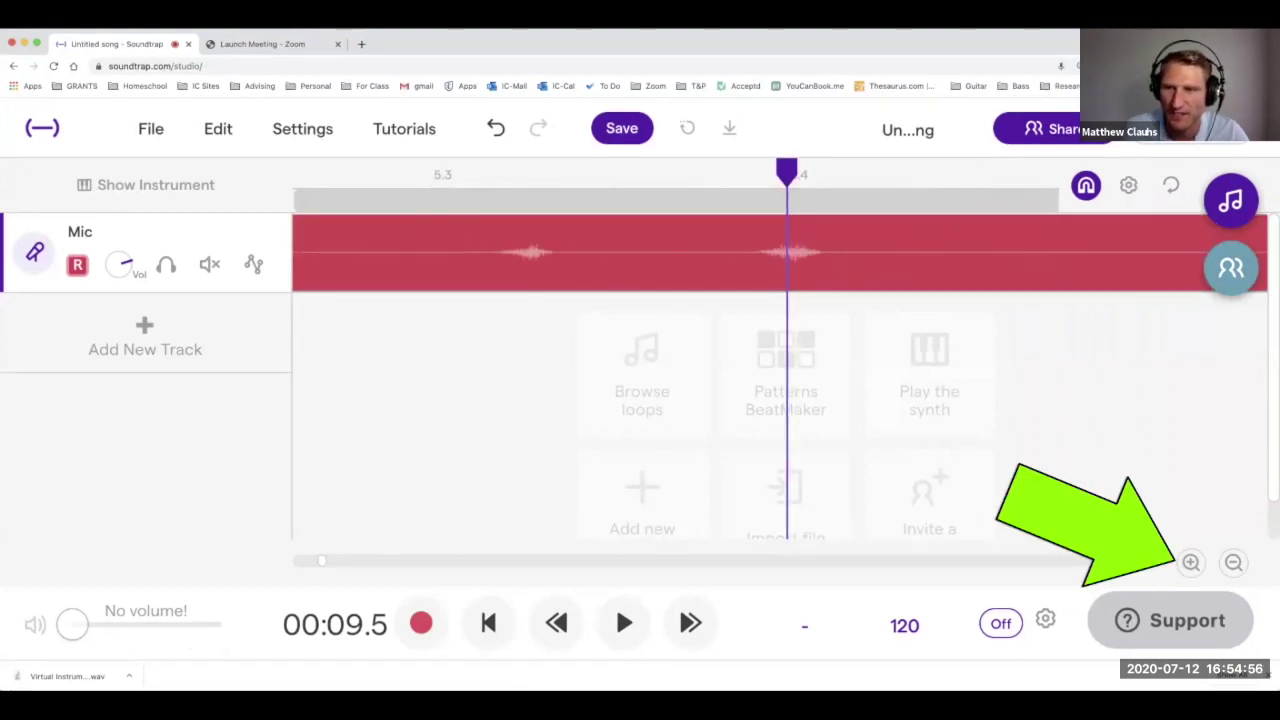
left_click(1191, 562)
left_click(1191, 562)
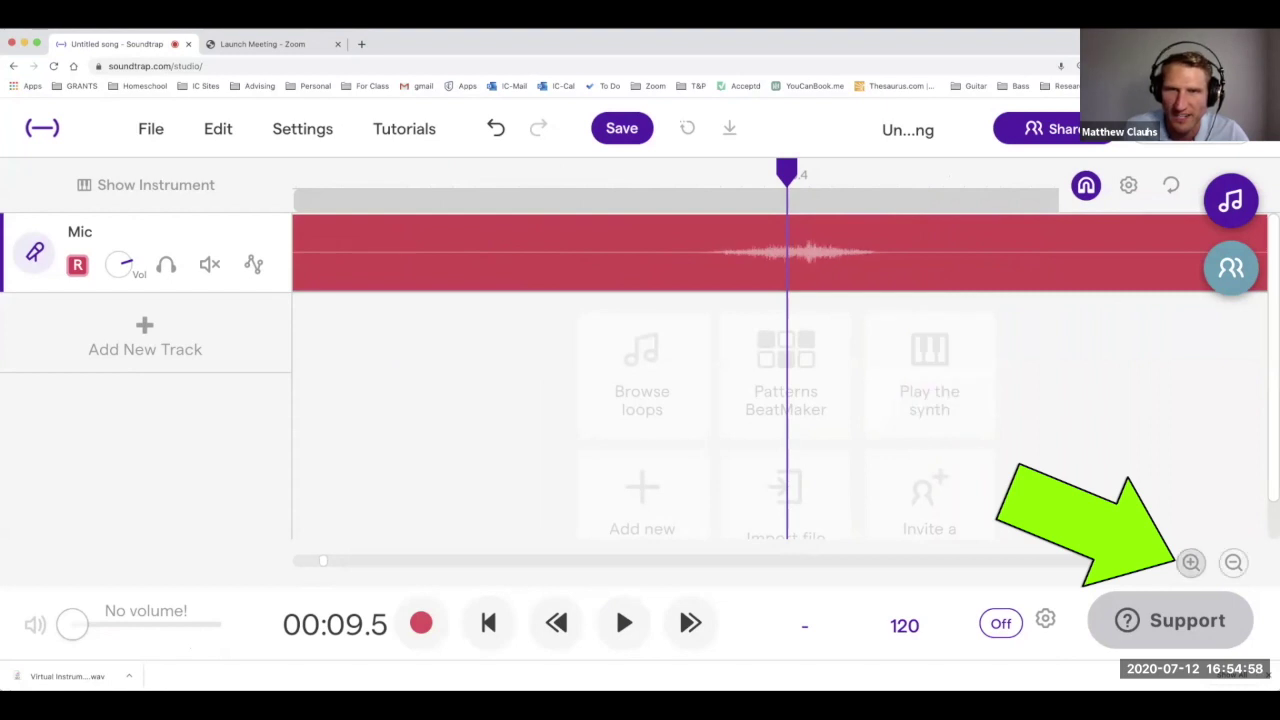
left_click_drag(787, 173, 720, 173)
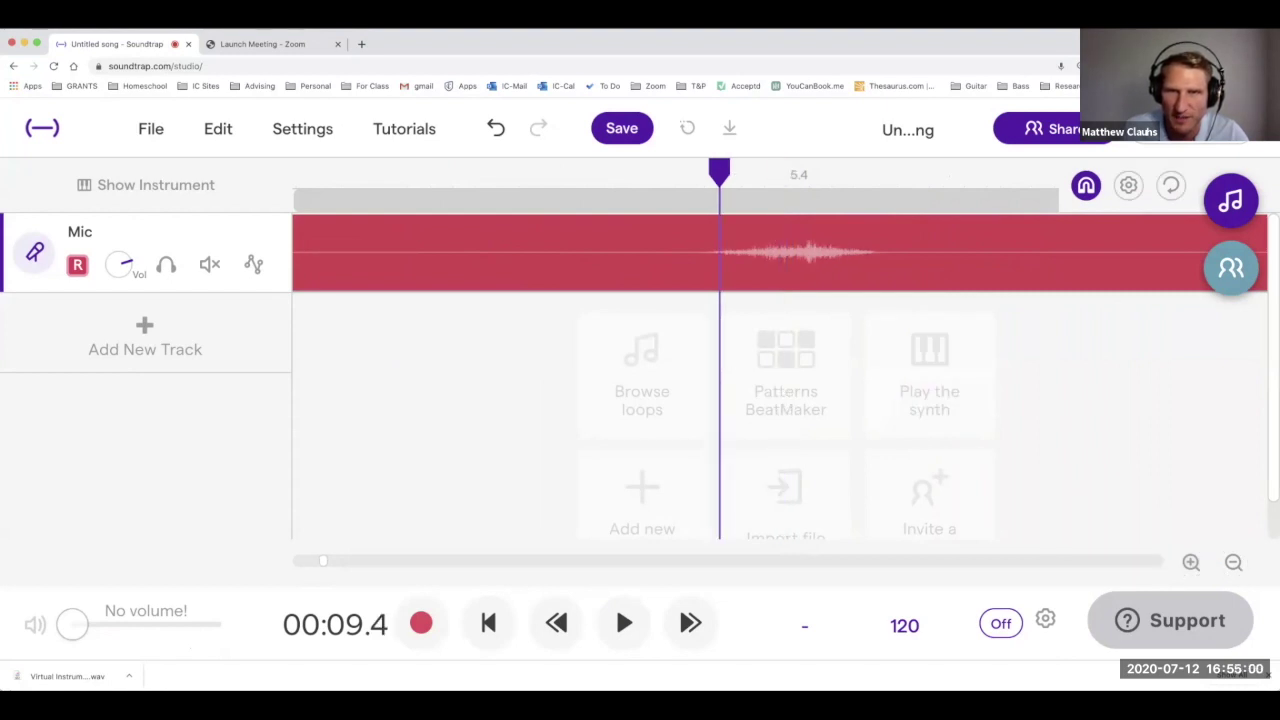
left_click(724, 256)
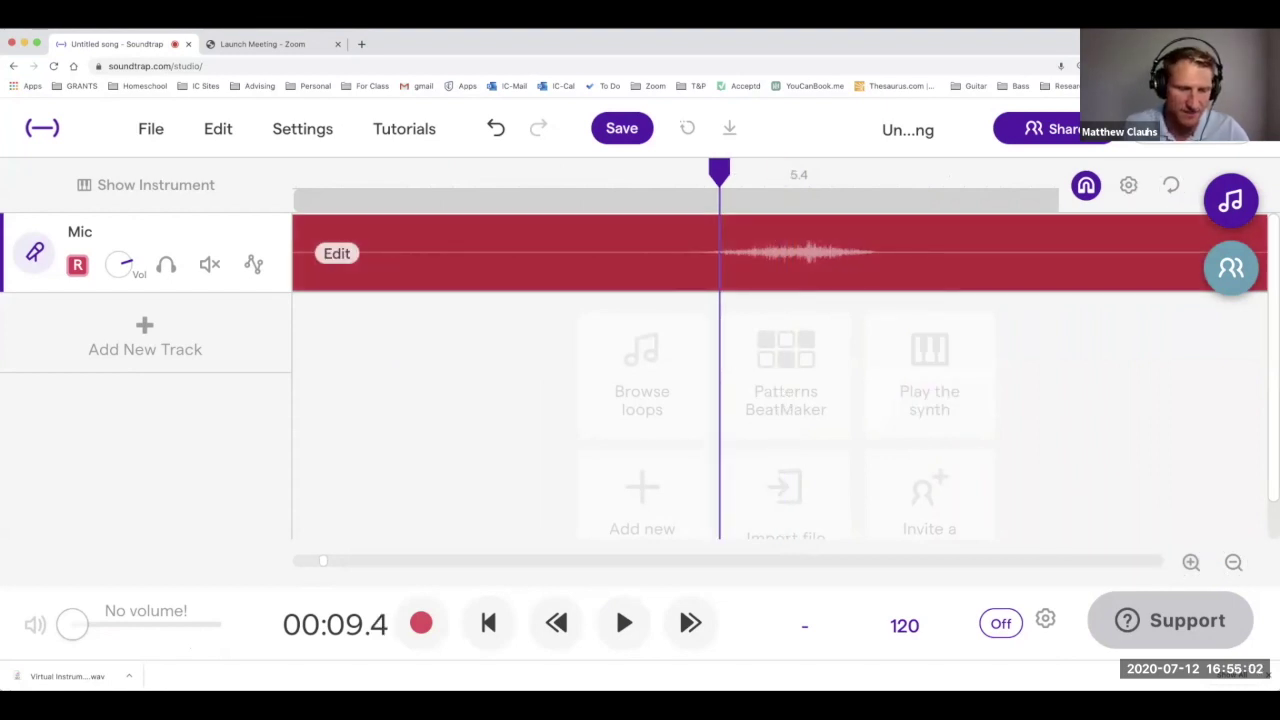
key("super+e")
Split the second recording right after its last sound, at about 9.5 seconds, and delete the audio on both sides of that sound.
left_click(875, 175)
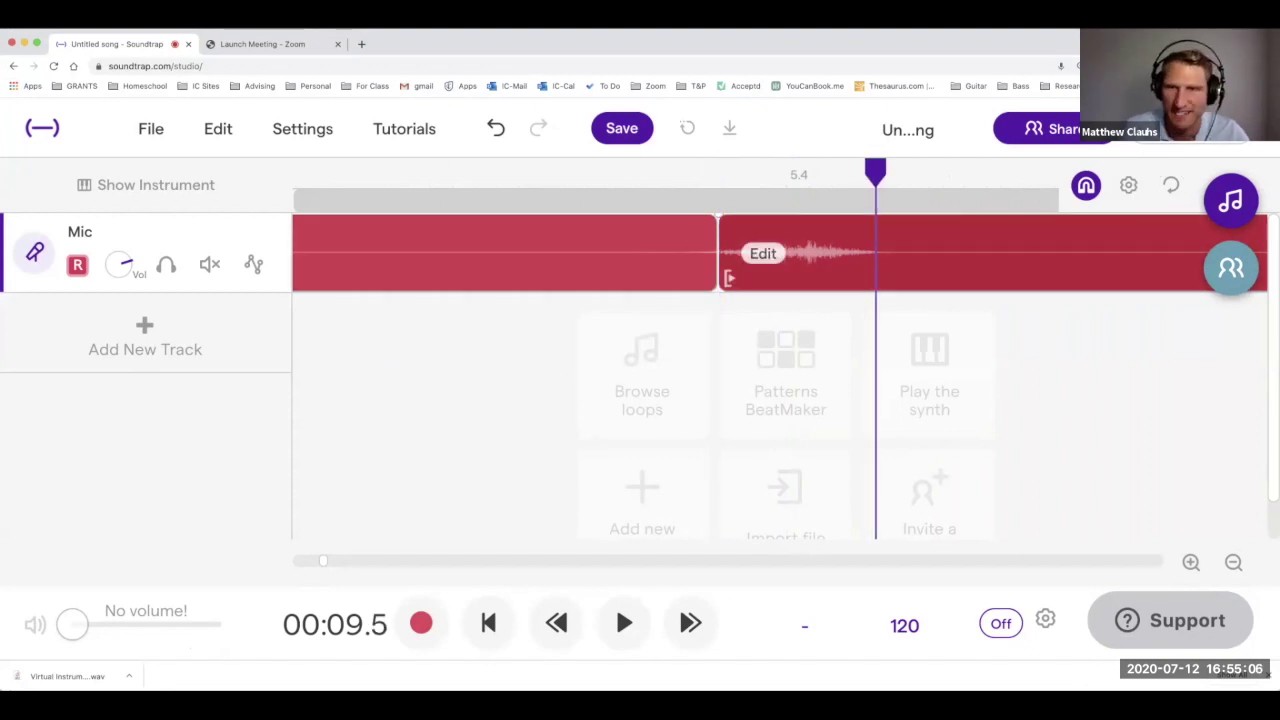
key("super+e")
key("Delete")
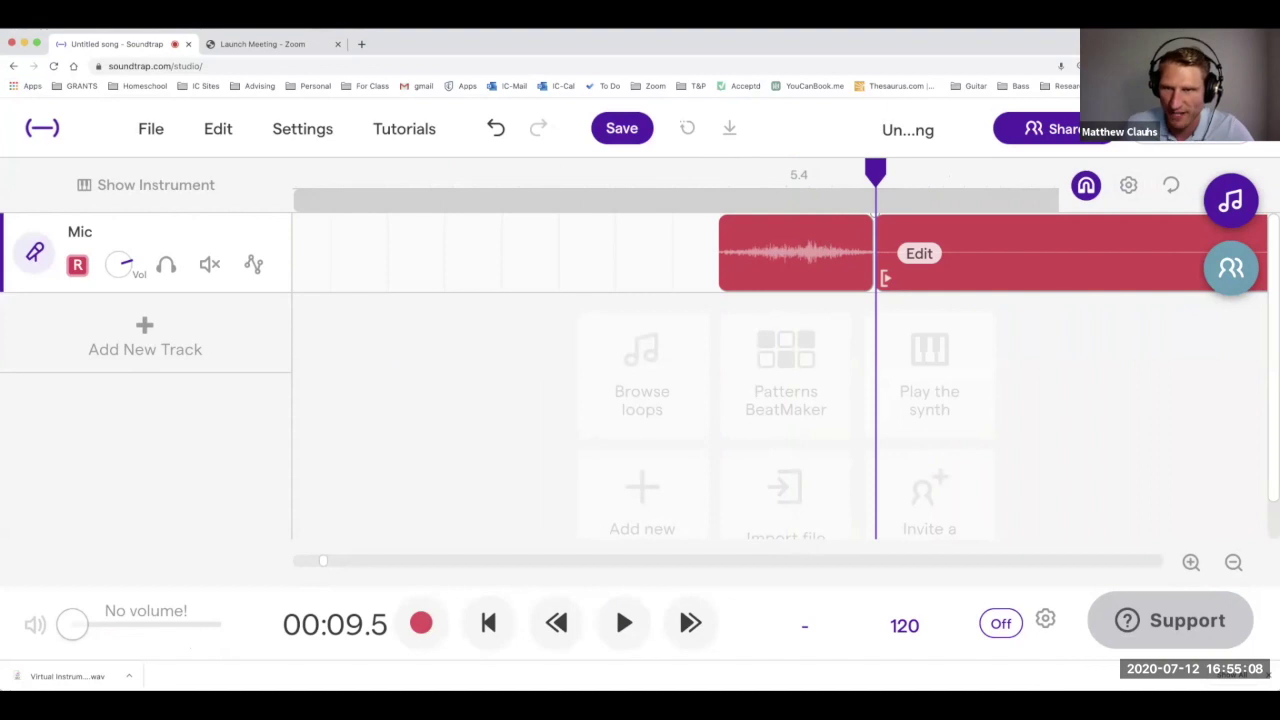
key("Delete")
Name the isolated sound region from the second recording "Hi Hat".
right_click(857, 277)
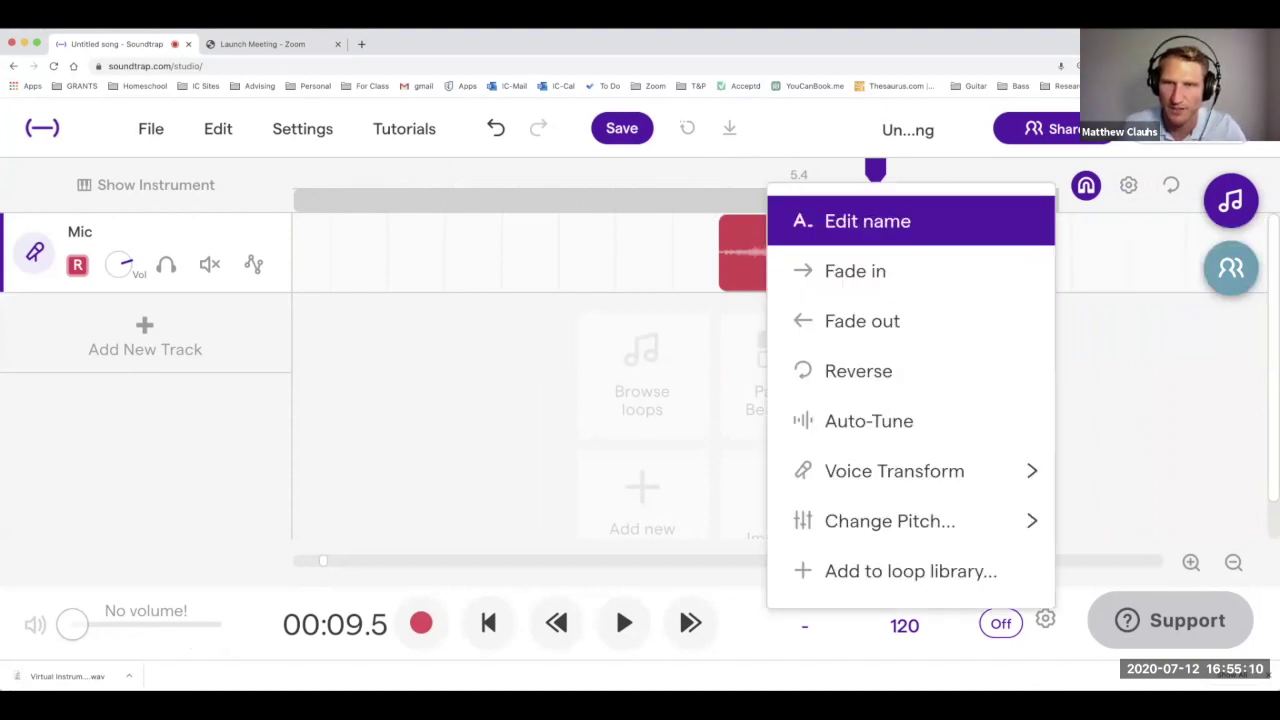
left_click(862, 221)
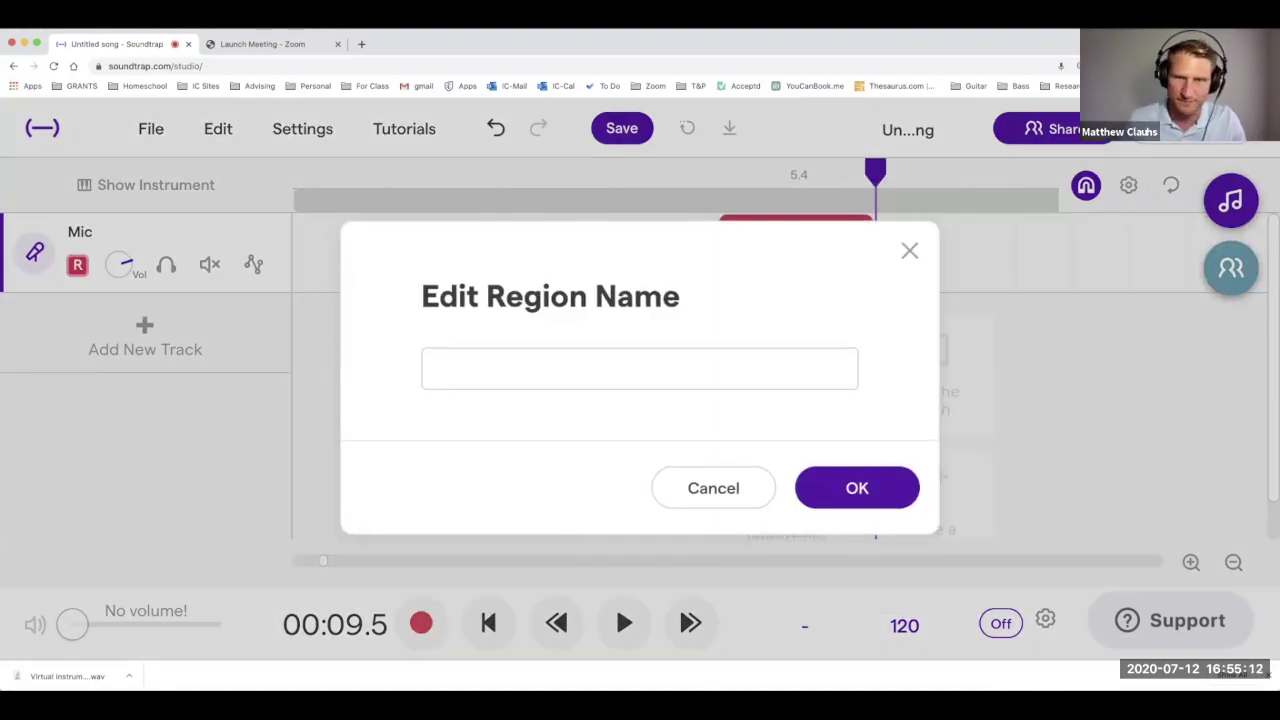
type("Hi Hat")
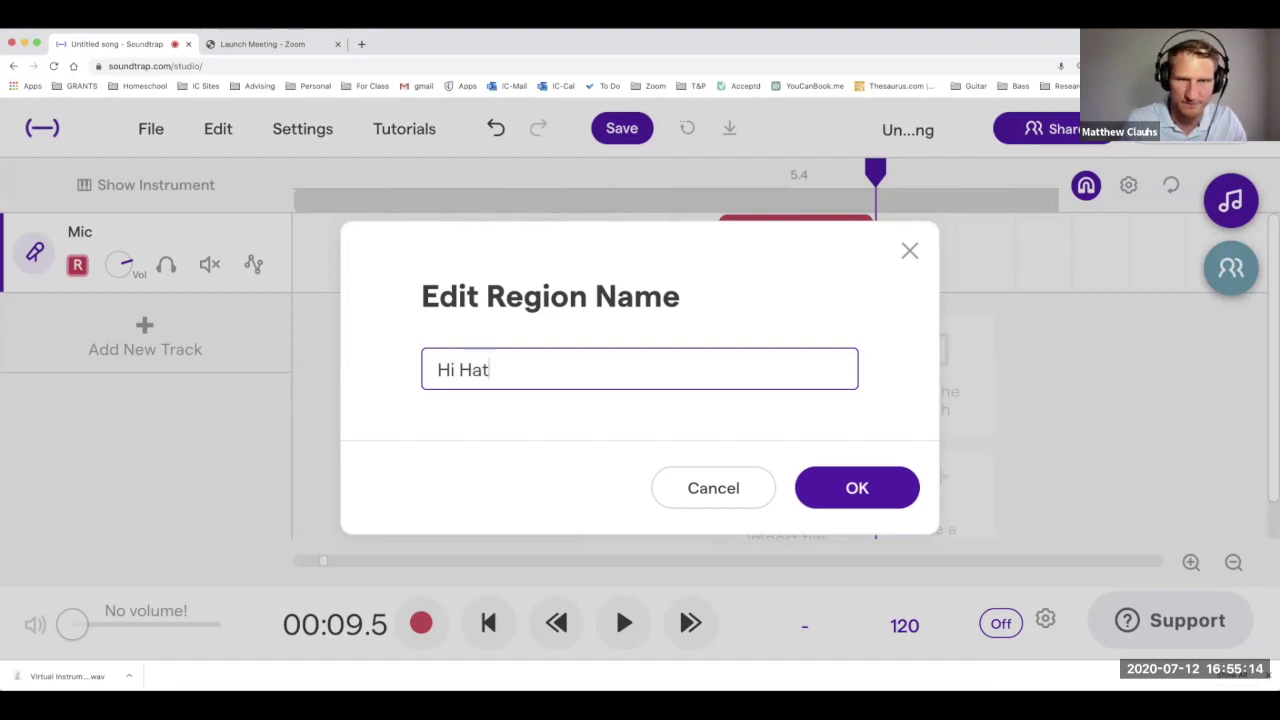
key("Return")
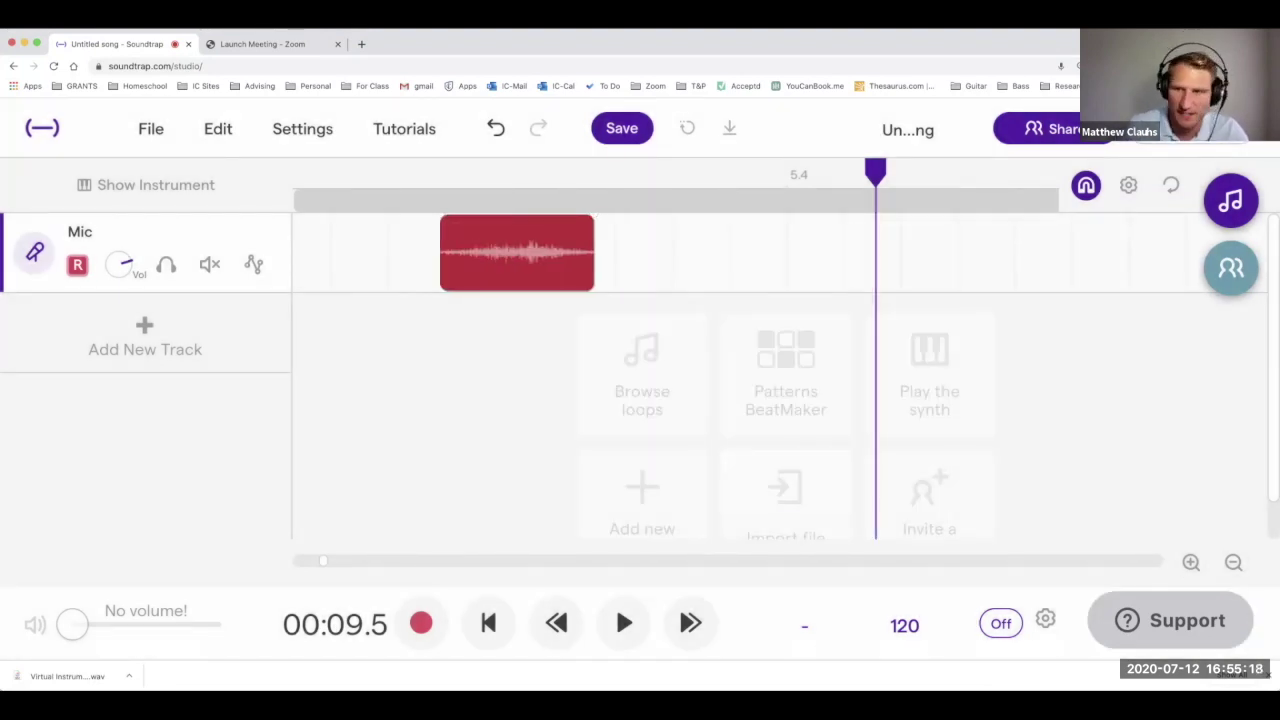
Move the Hi Hat region to the middle of measure 1 and the third recording to the start of measure 2.
left_click(1233, 563)
left_click(1233, 563)
left_click(1233, 563)
left_click(1233, 563)
left_click(1233, 563)
left_click(1233, 563)
left_click(1233, 563)
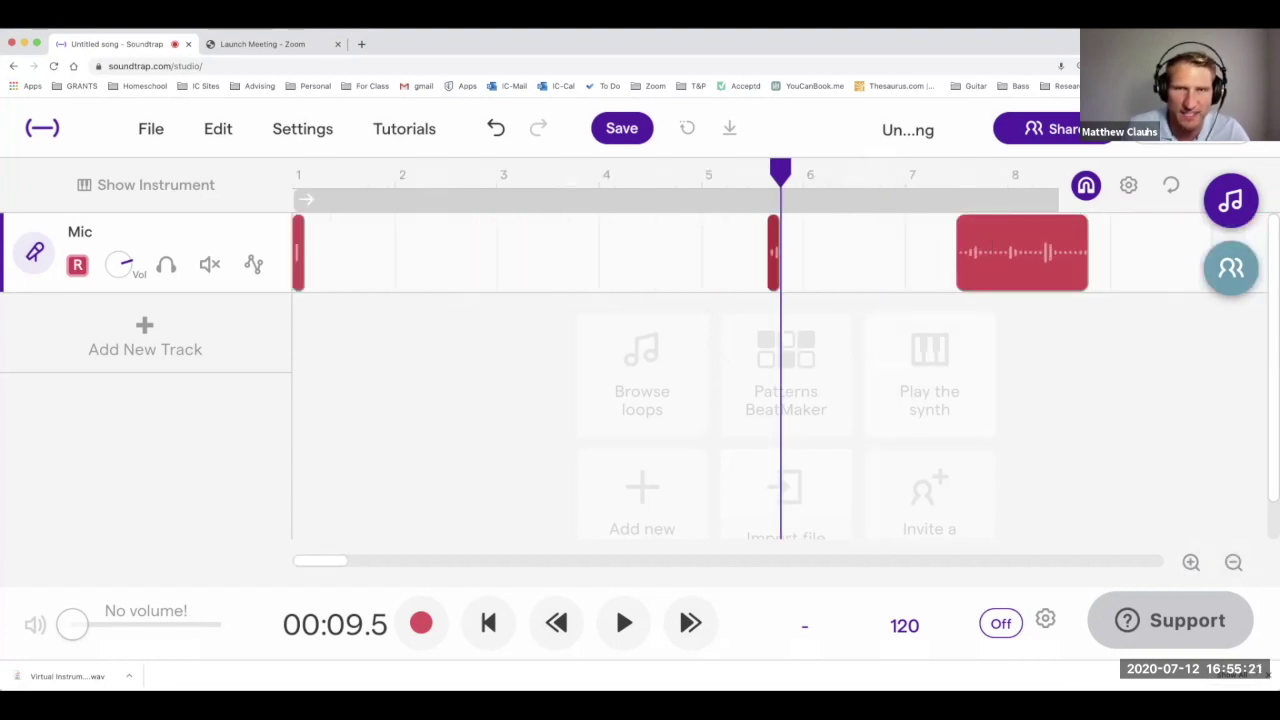
left_click_drag(773, 253, 350, 253)
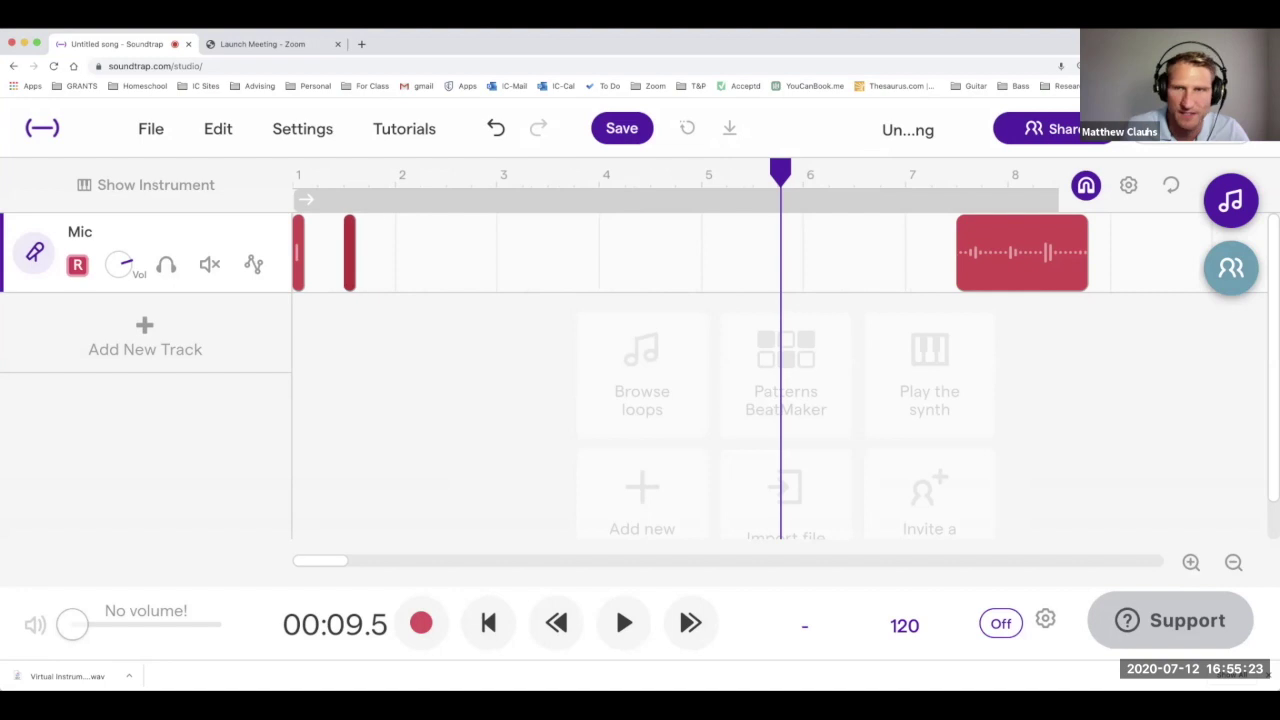
left_click_drag(1022, 253, 461, 253)
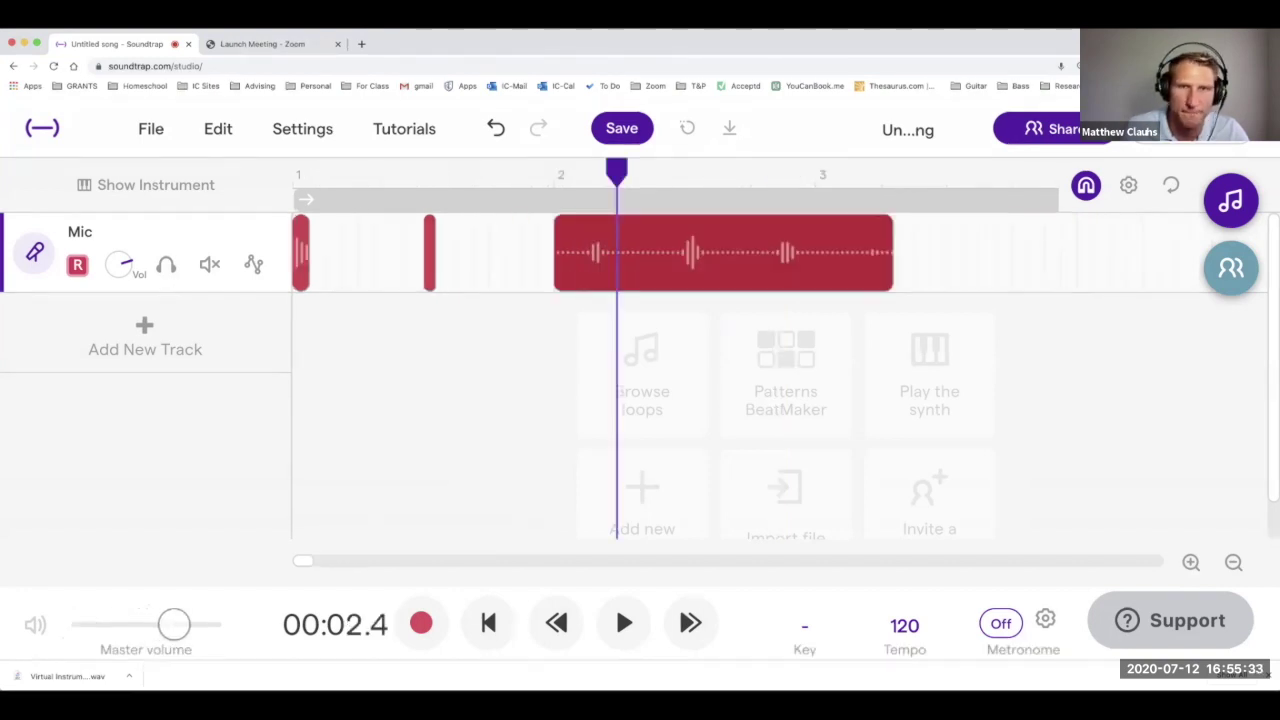
Play back the third recording twice from near the start of measure 2 to find its best sound.
left_click(571, 176)
key("space")
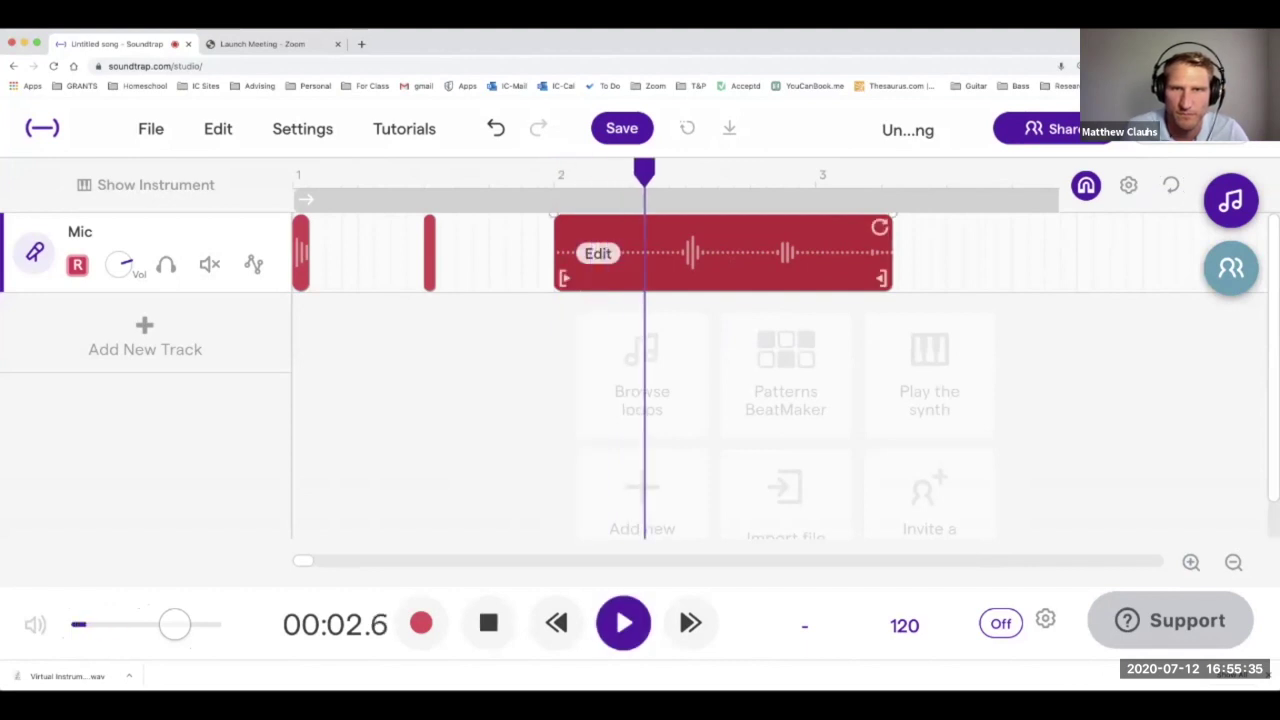
key("space")
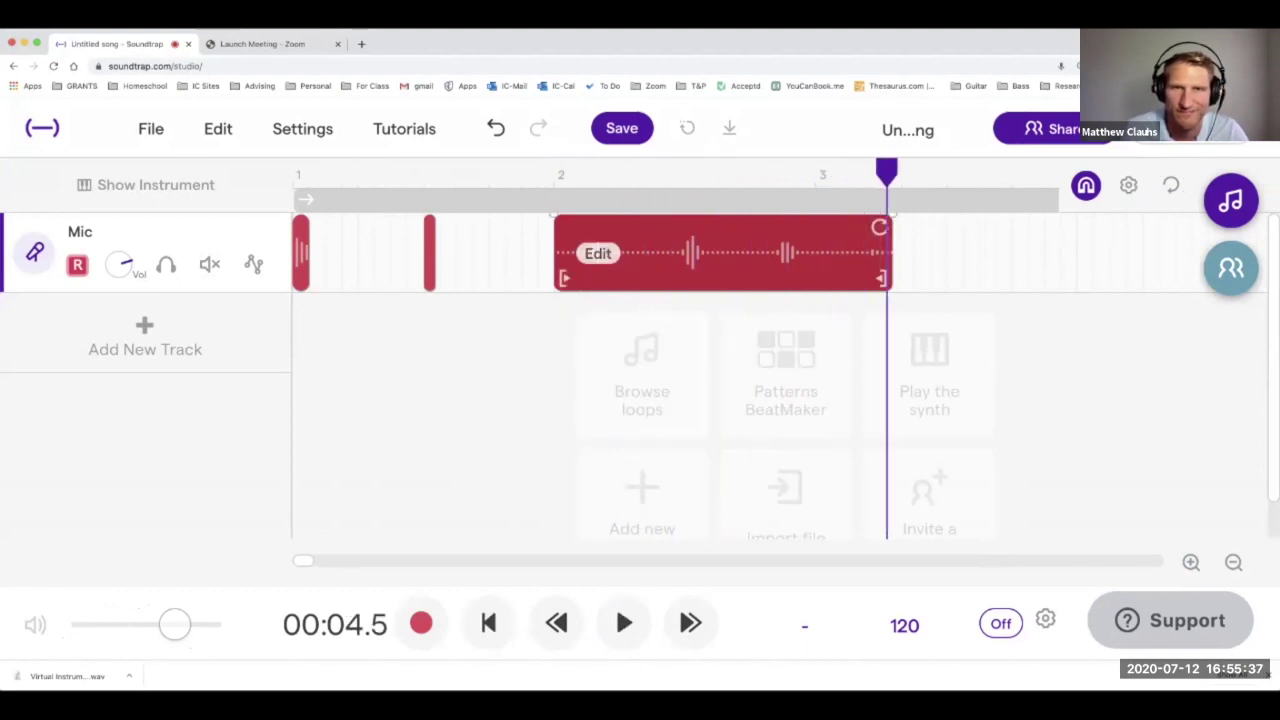
key("space")
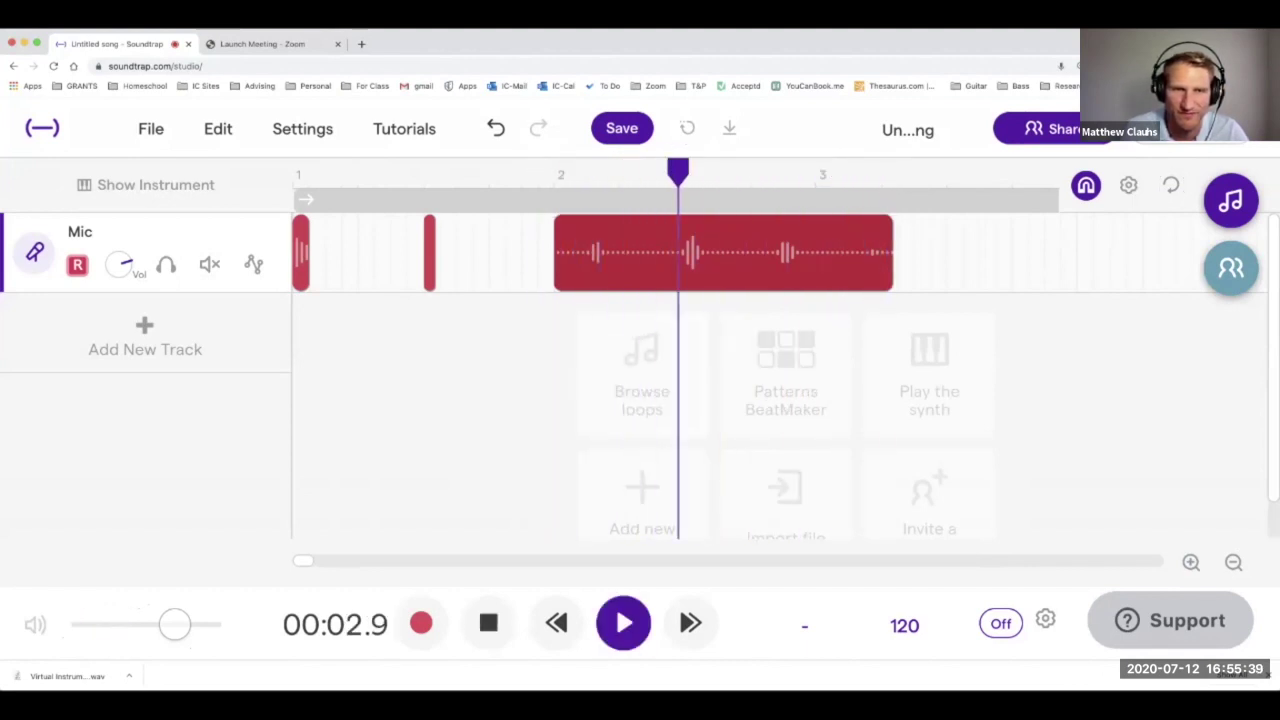
key("space")
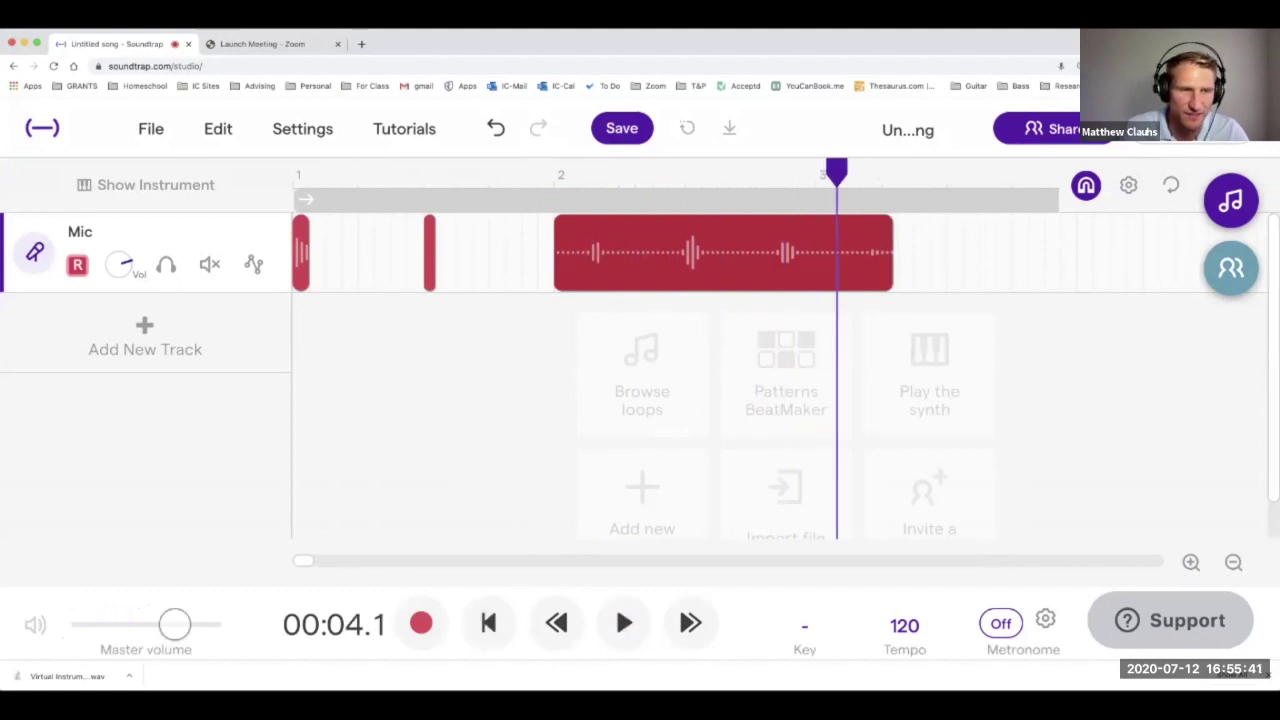
Trim the start of the third recording up to the onset of its last loud sound, just before measure 3.
left_click_drag(563, 278, 783, 278)
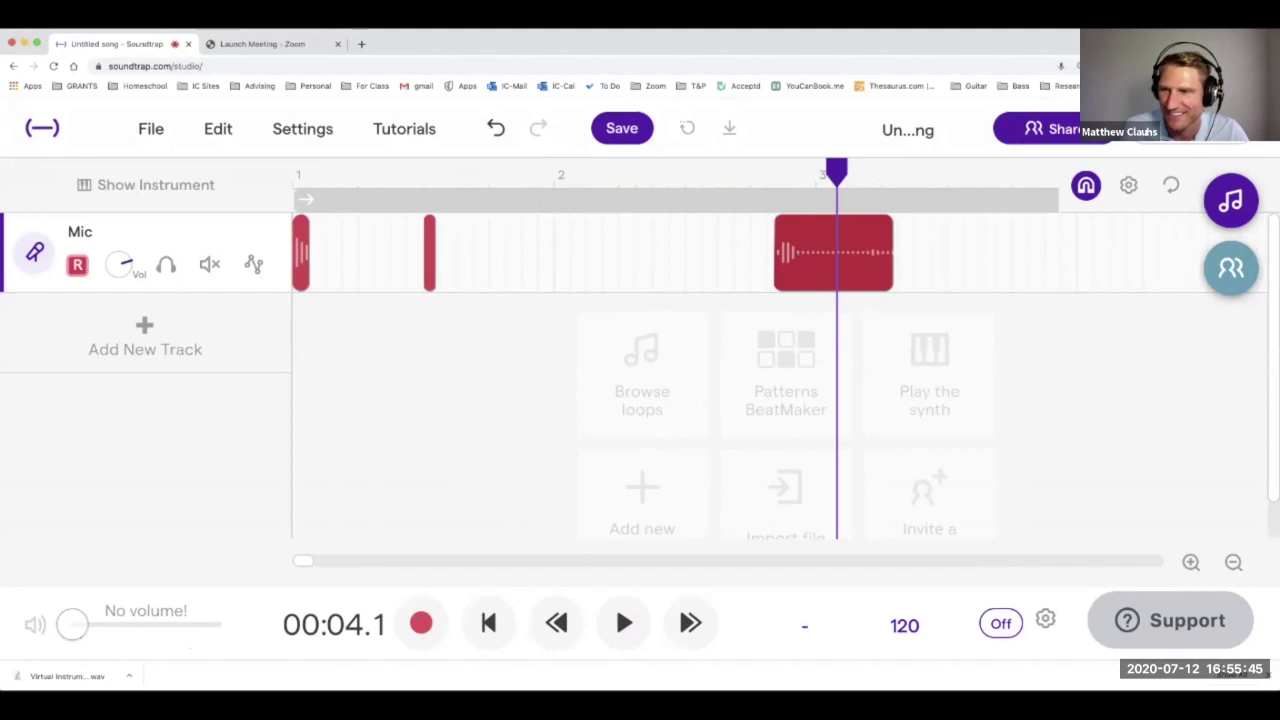
left_click(1190, 563)
left_click(1190, 563)
left_click(1190, 563)
left_click(1190, 563)
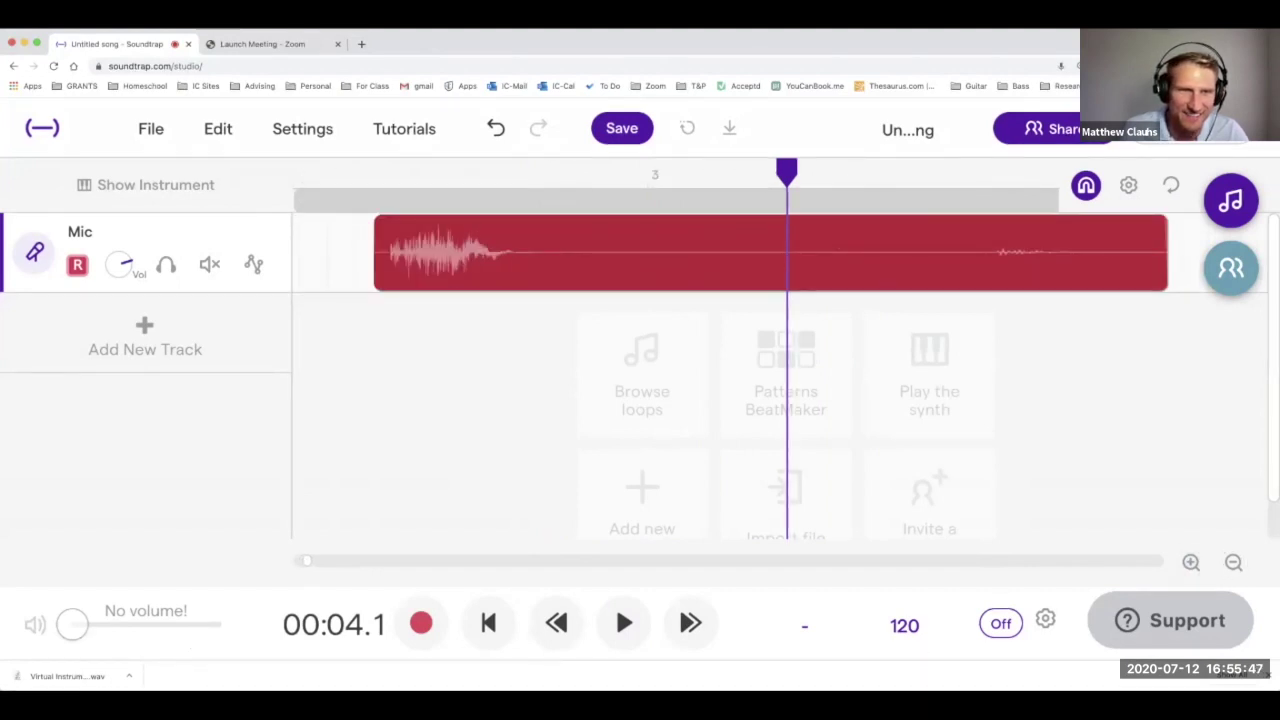
left_click(381, 274)
left_click_drag(383, 278, 449, 278)
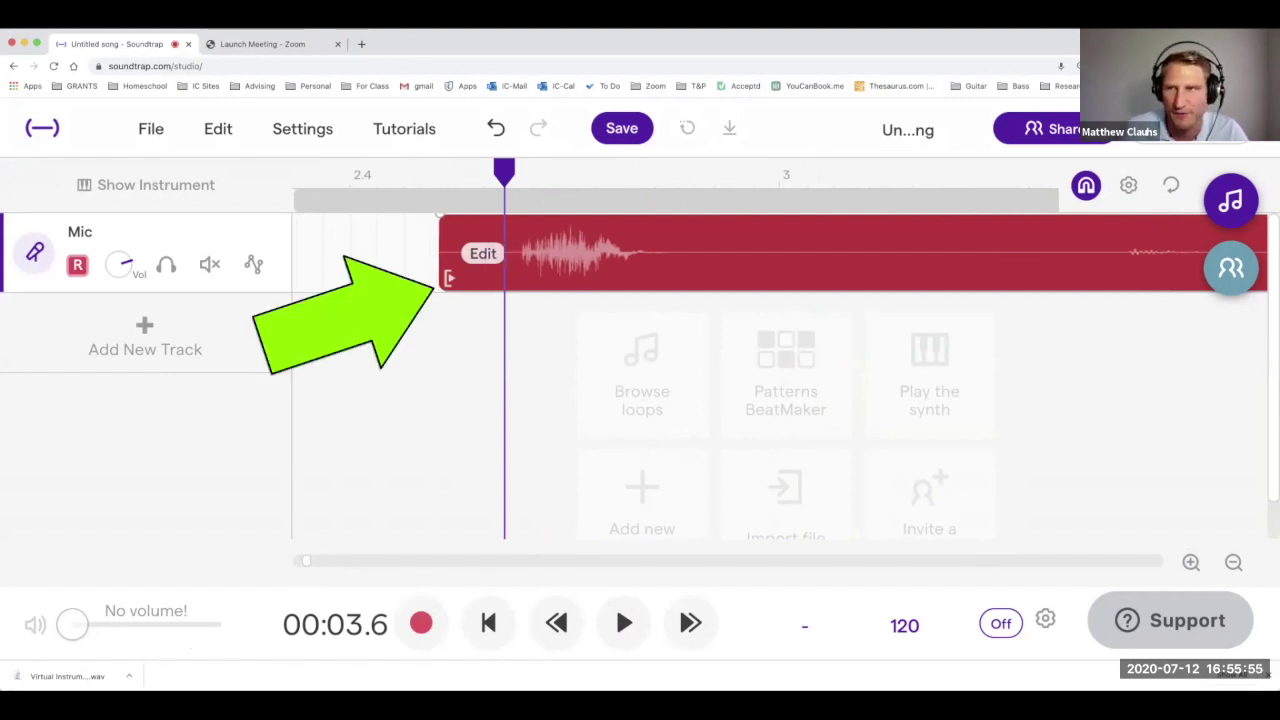
left_click_drag(449, 278, 533, 278)
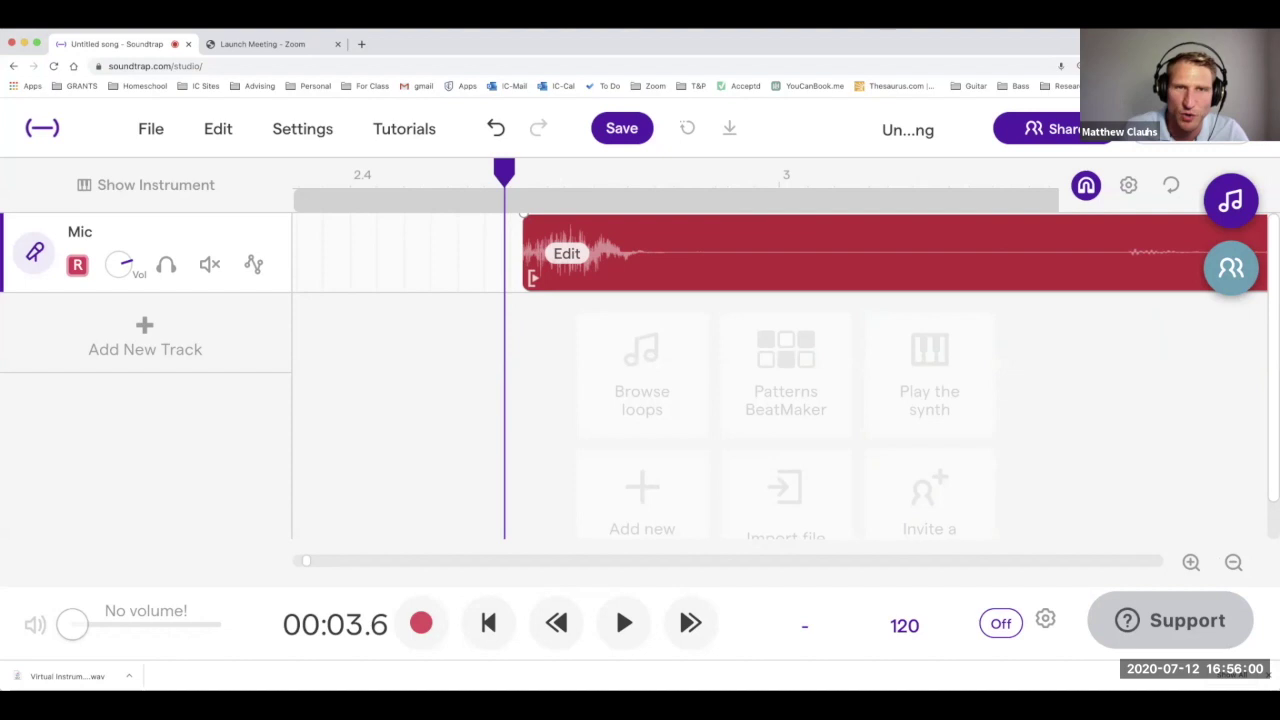
Split the third recording right after its loud sound, at about 3.8 seconds, and delete the audio that follows.
left_click_drag(504, 173, 663, 172)
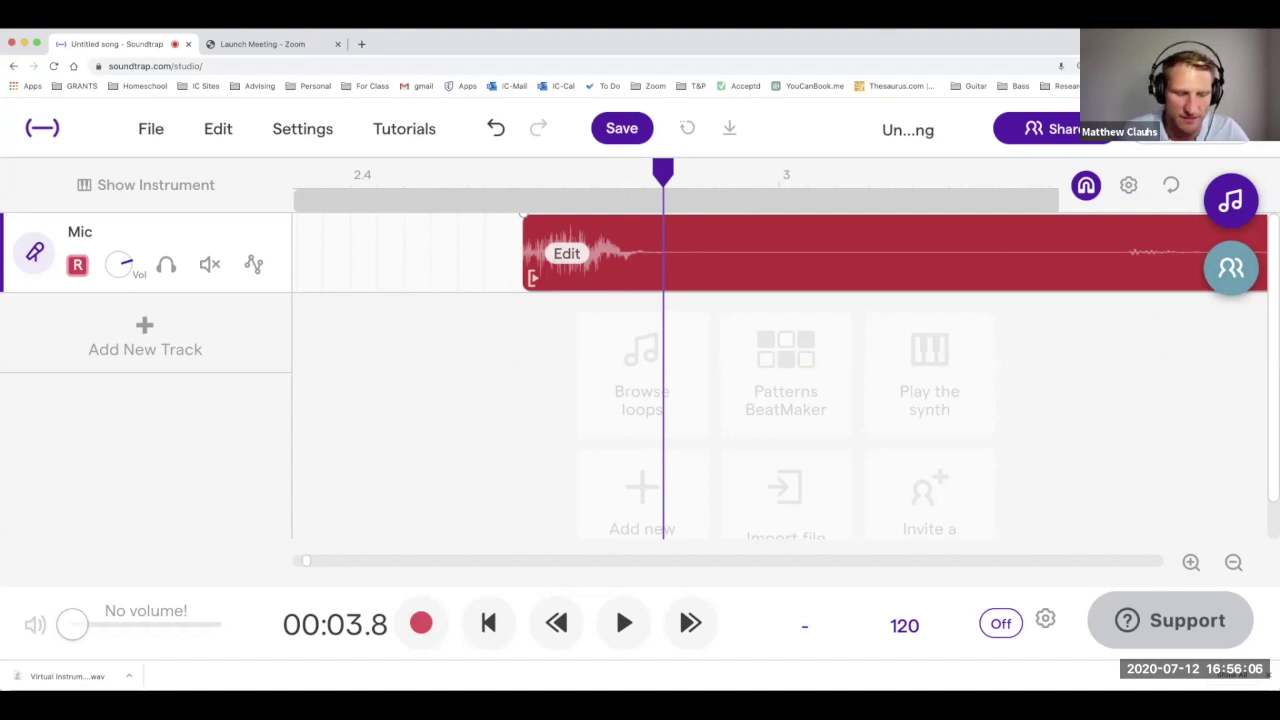
key("super+e")
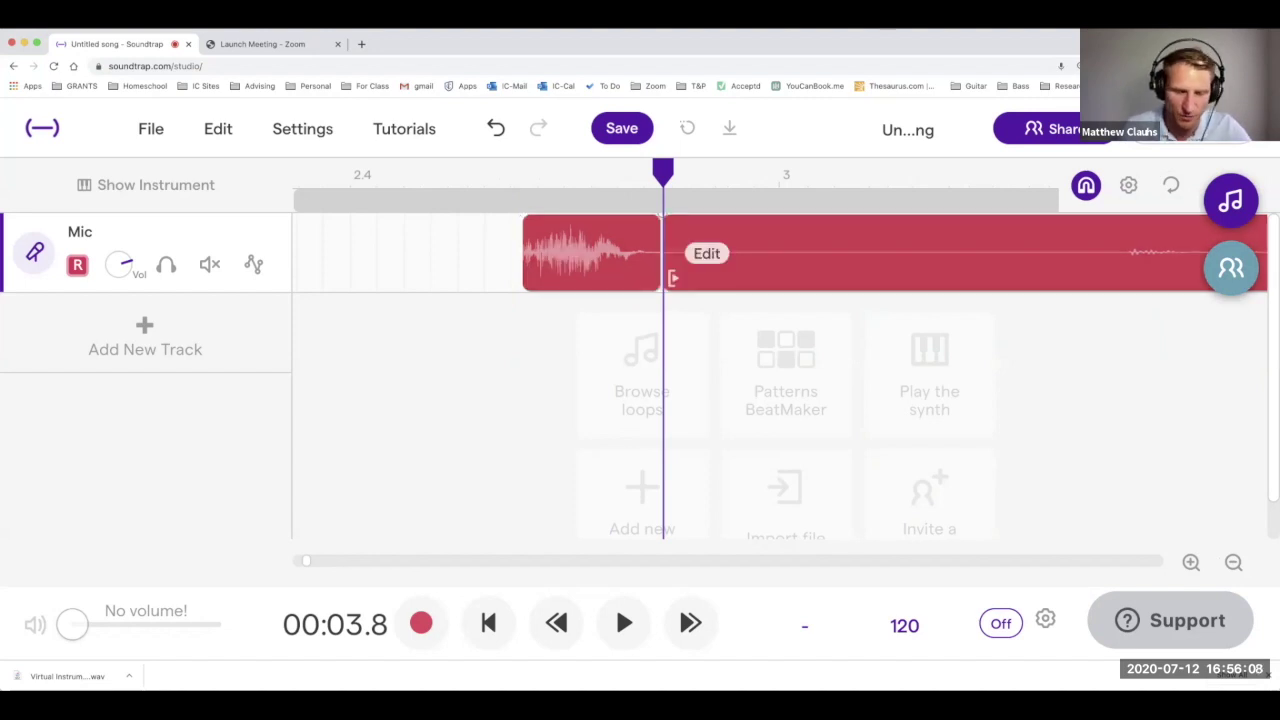
left_click(880, 254)
key("Delete")
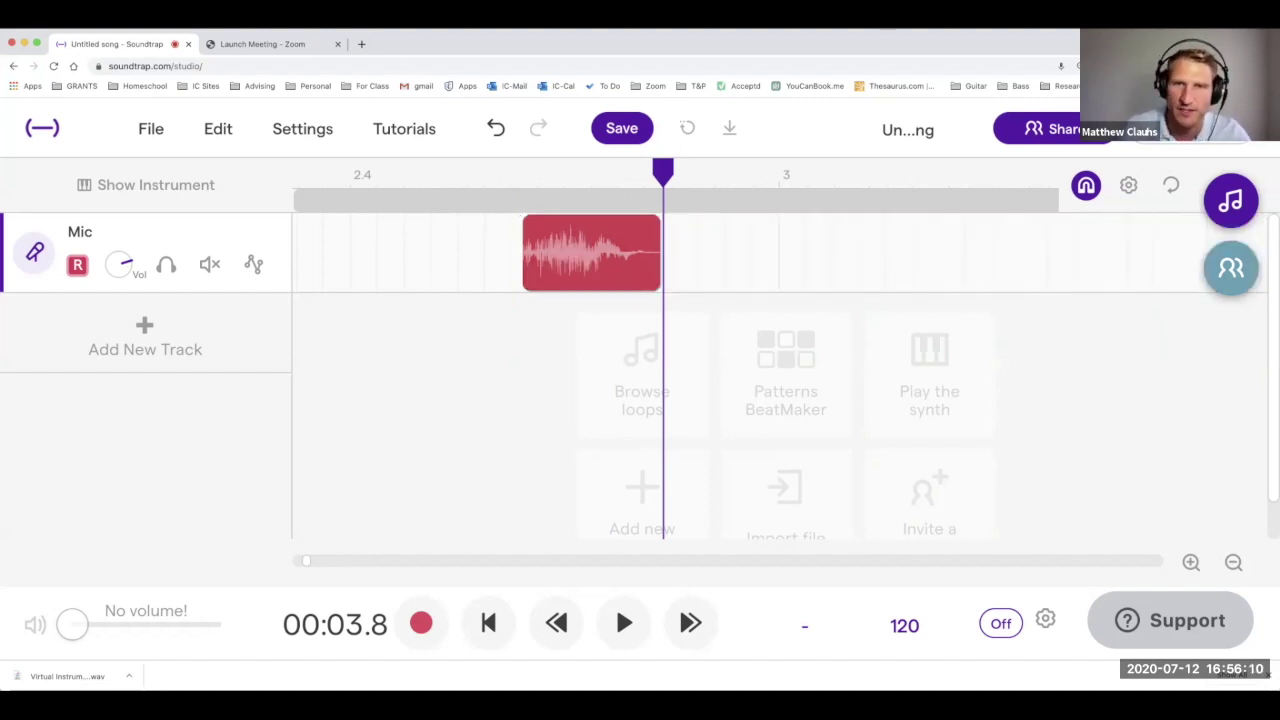
Name the isolated region from the third recording "Snare".
right_click(574, 266)
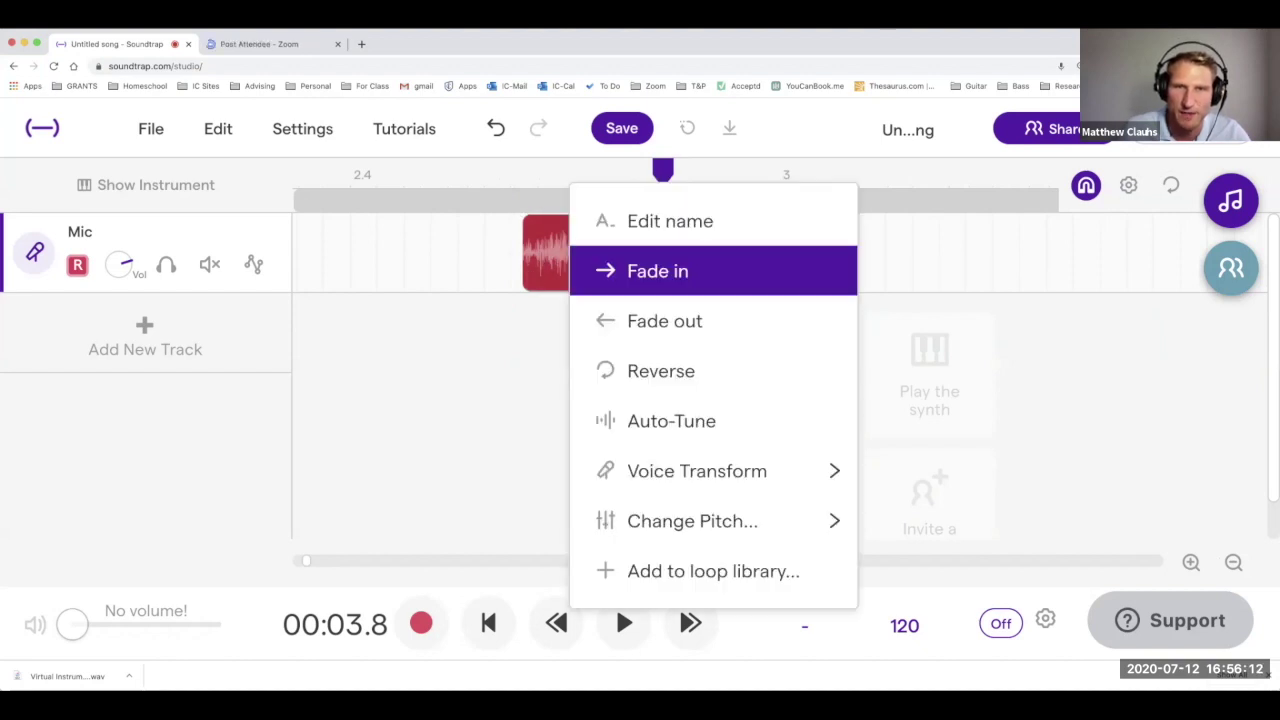
left_click(670, 221)
left_click(640, 369)
type("Snare")
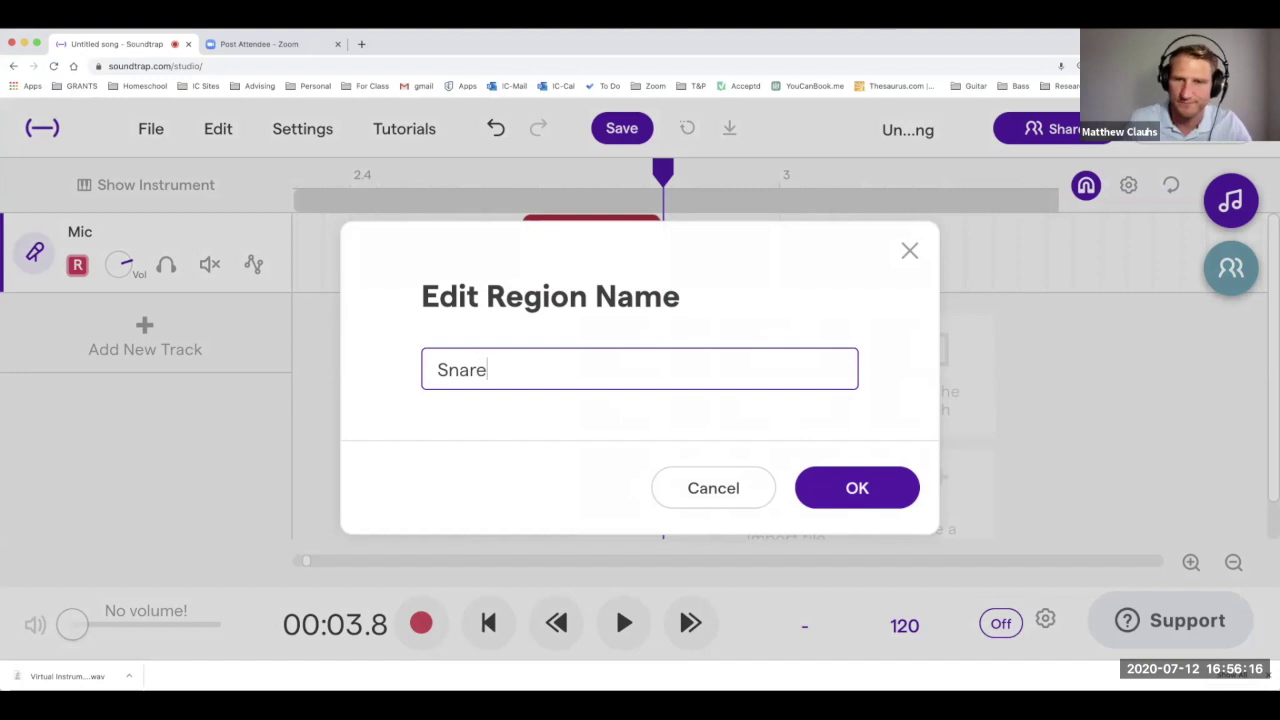
key("Return")
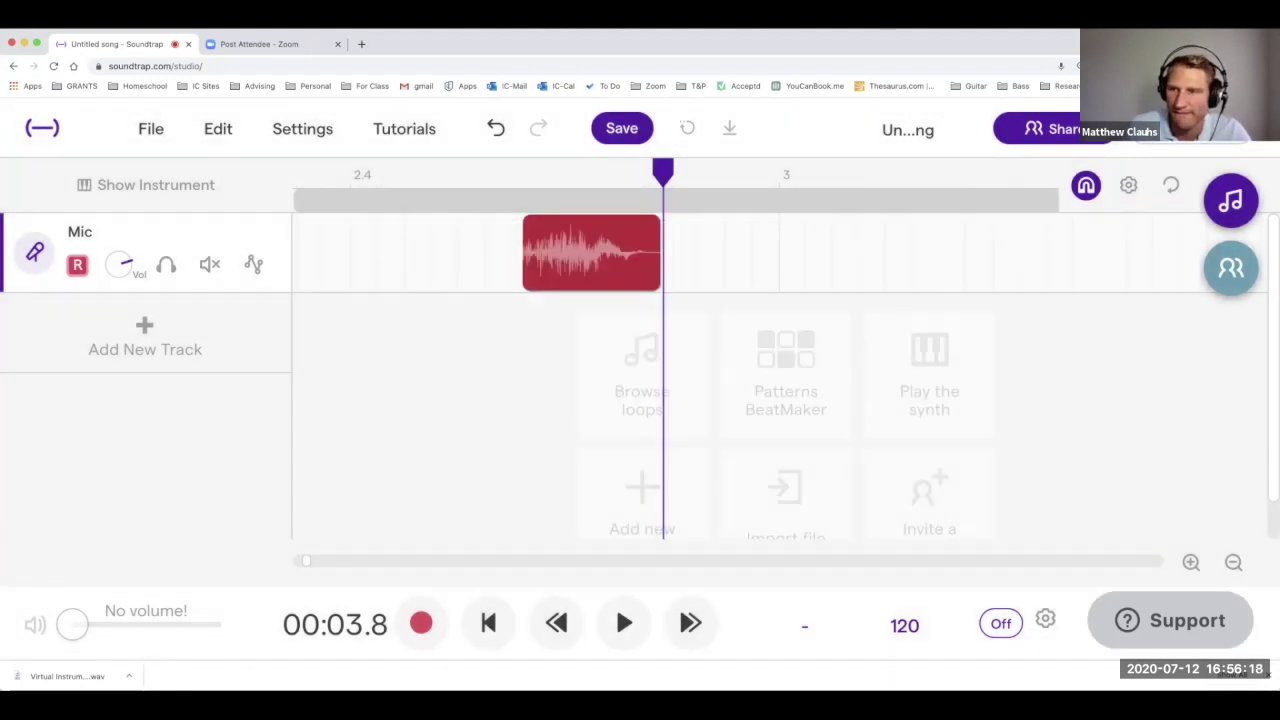
Move the Snare region into the last beat of measure 1, after the Hi Hat region.
left_click(1233, 562)
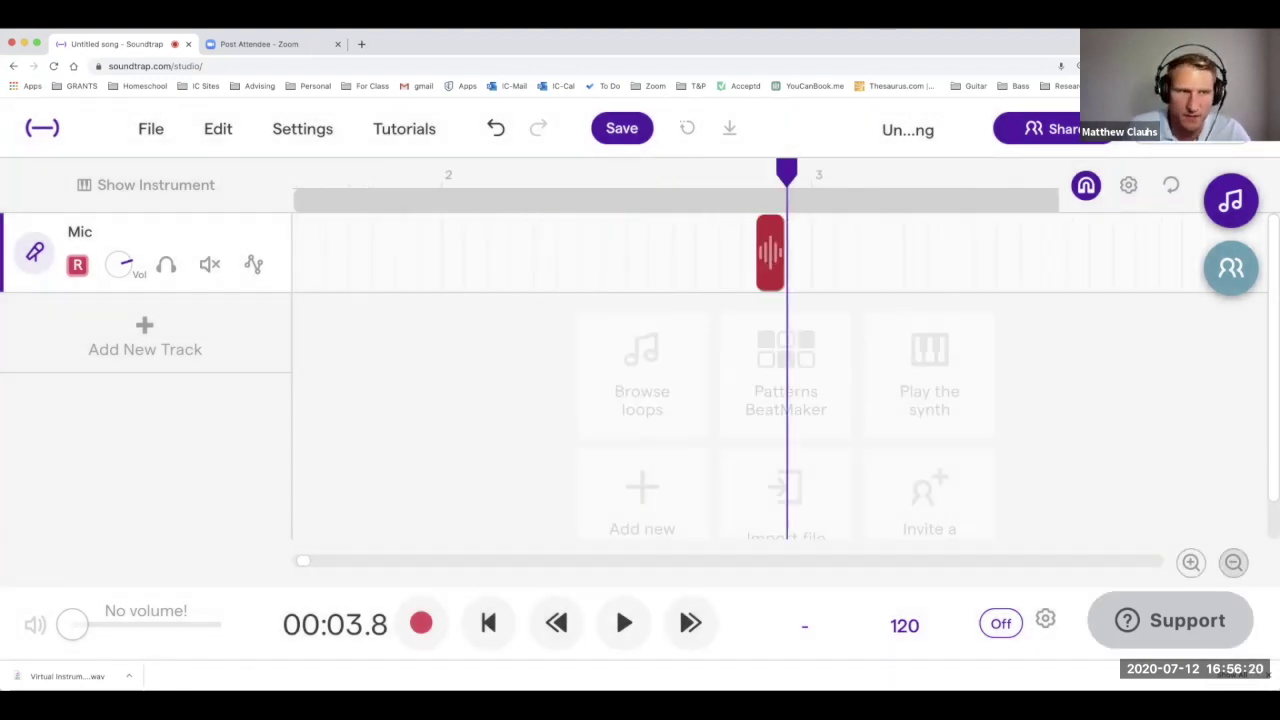
left_click(1233, 562)
left_click(1233, 562)
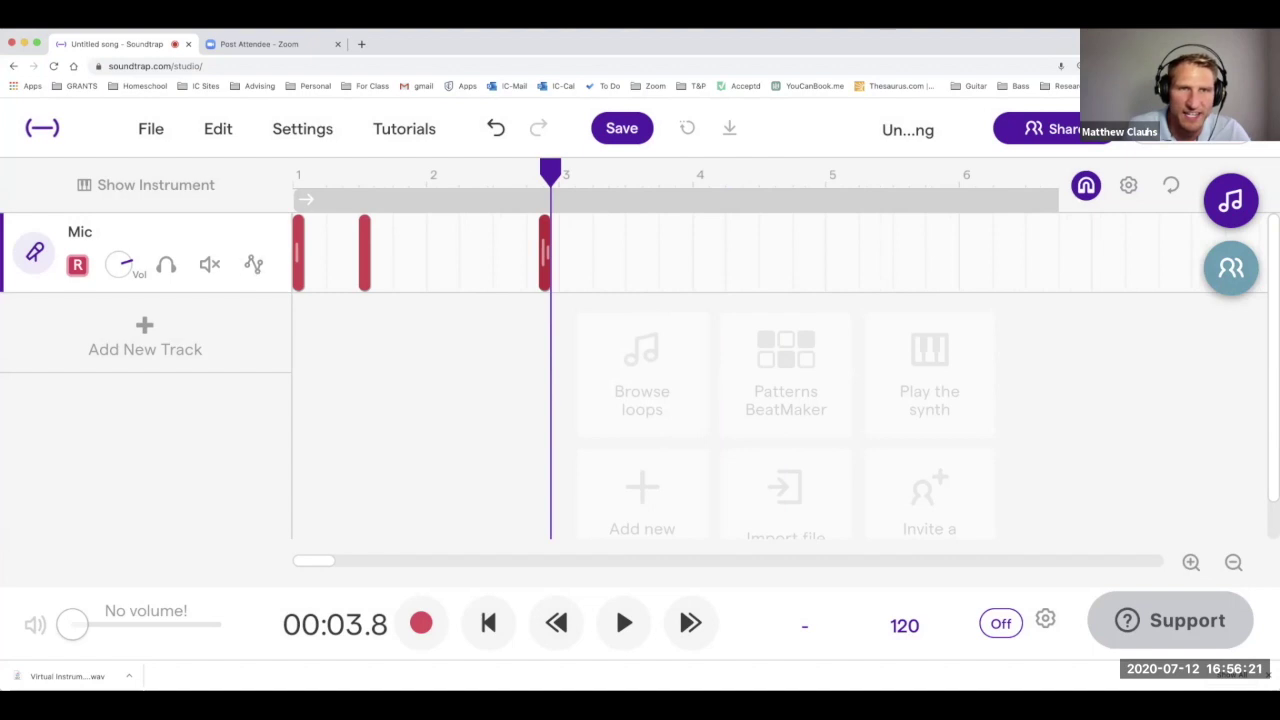
left_click_drag(545, 253, 415, 253)
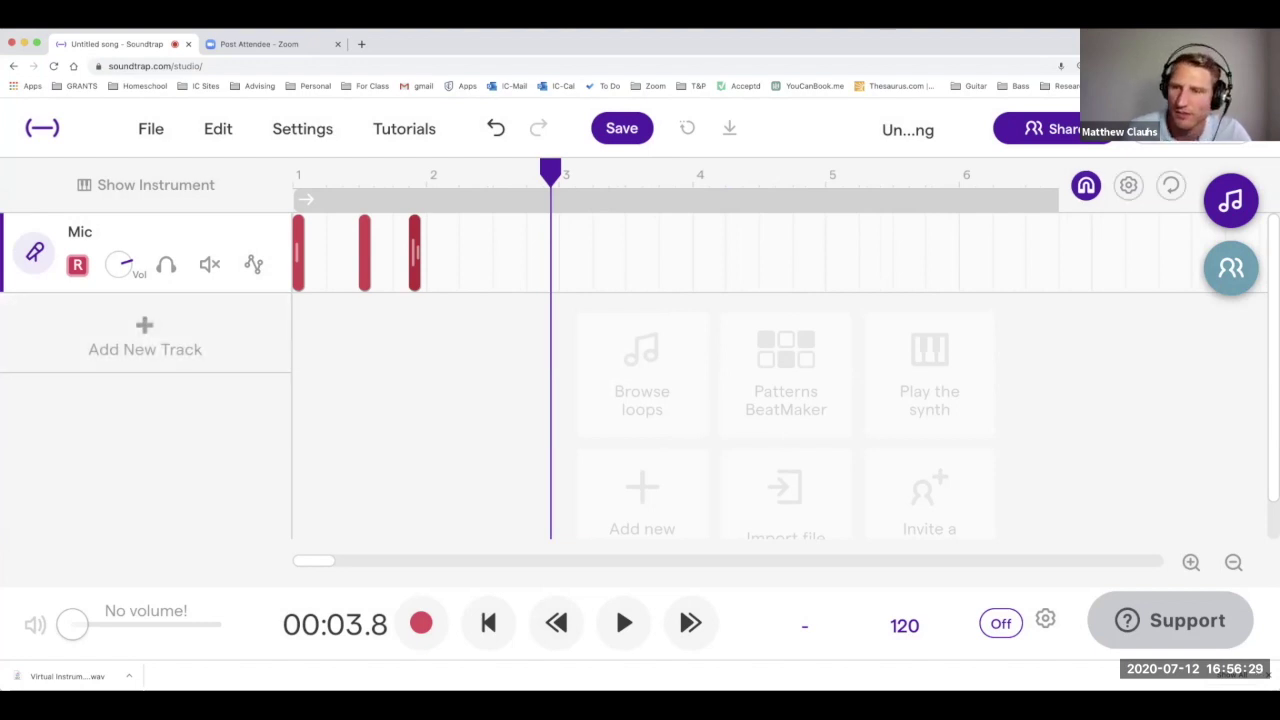
Turn on looping and shorten the loop range so it ends at the start of measure 3.
left_click(1233, 563)
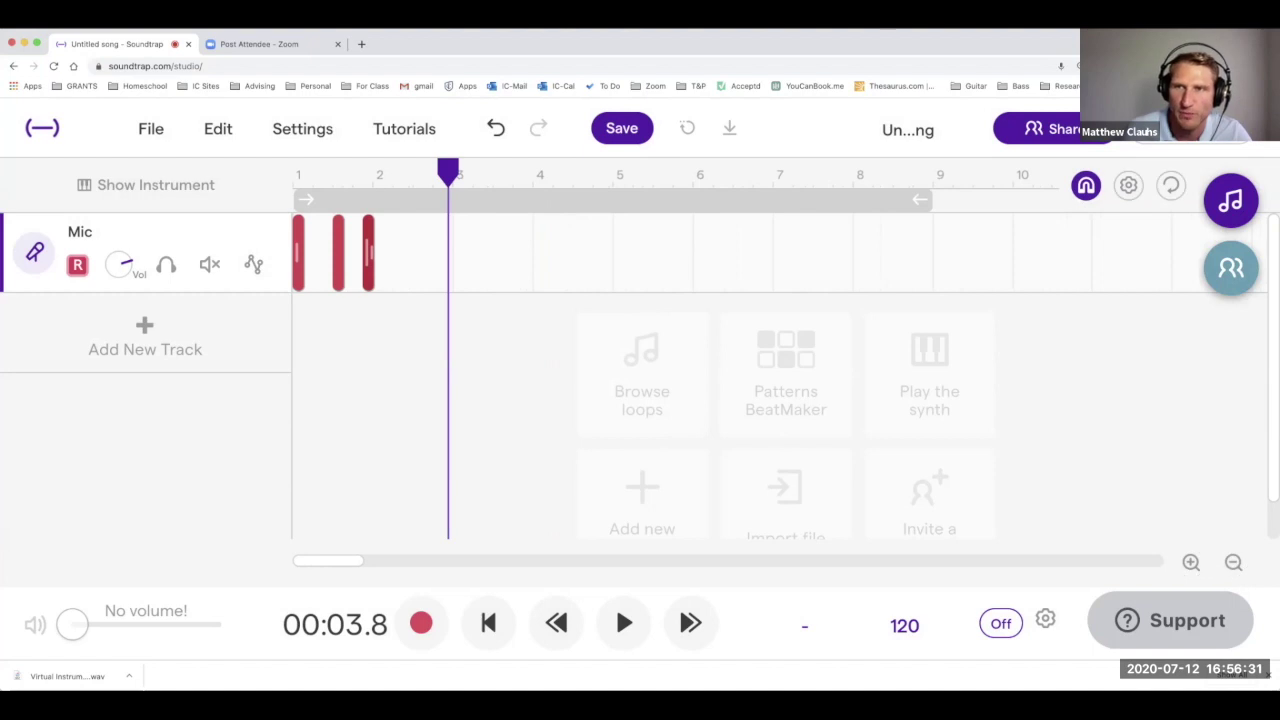
left_click(1171, 185)
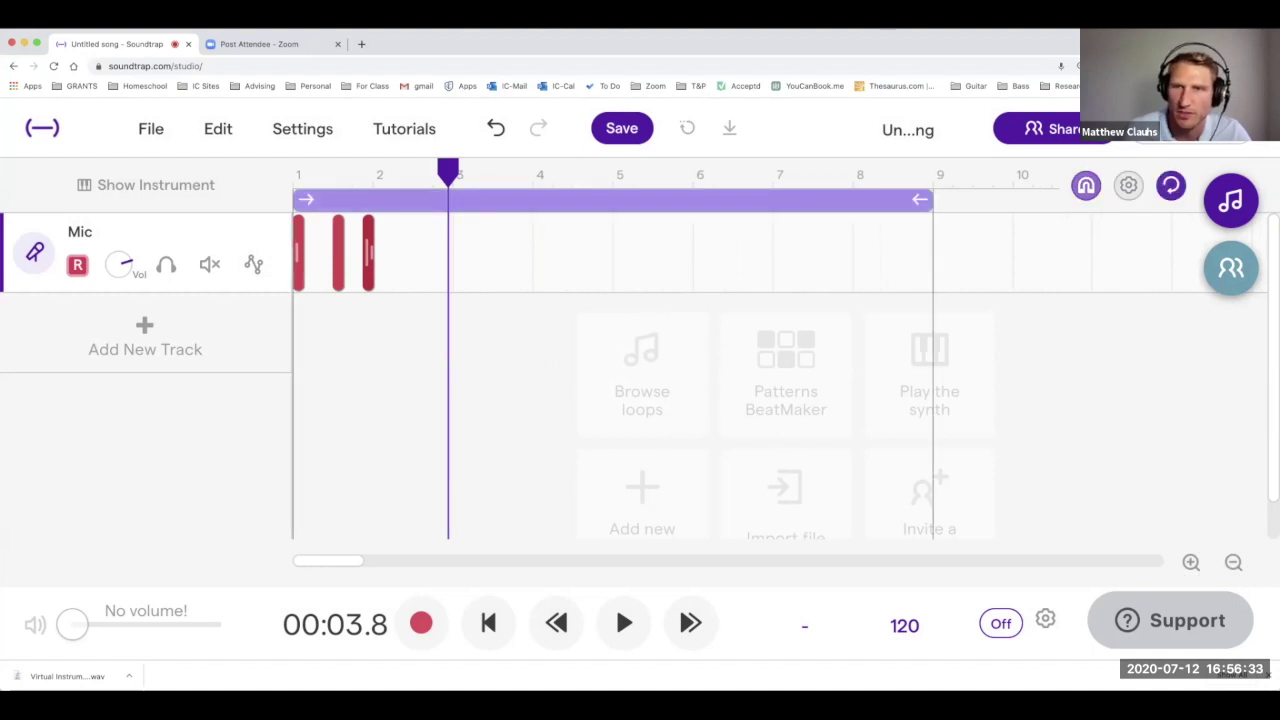
left_click(1171, 185)
left_click(1171, 185)
double_click(1171, 185)
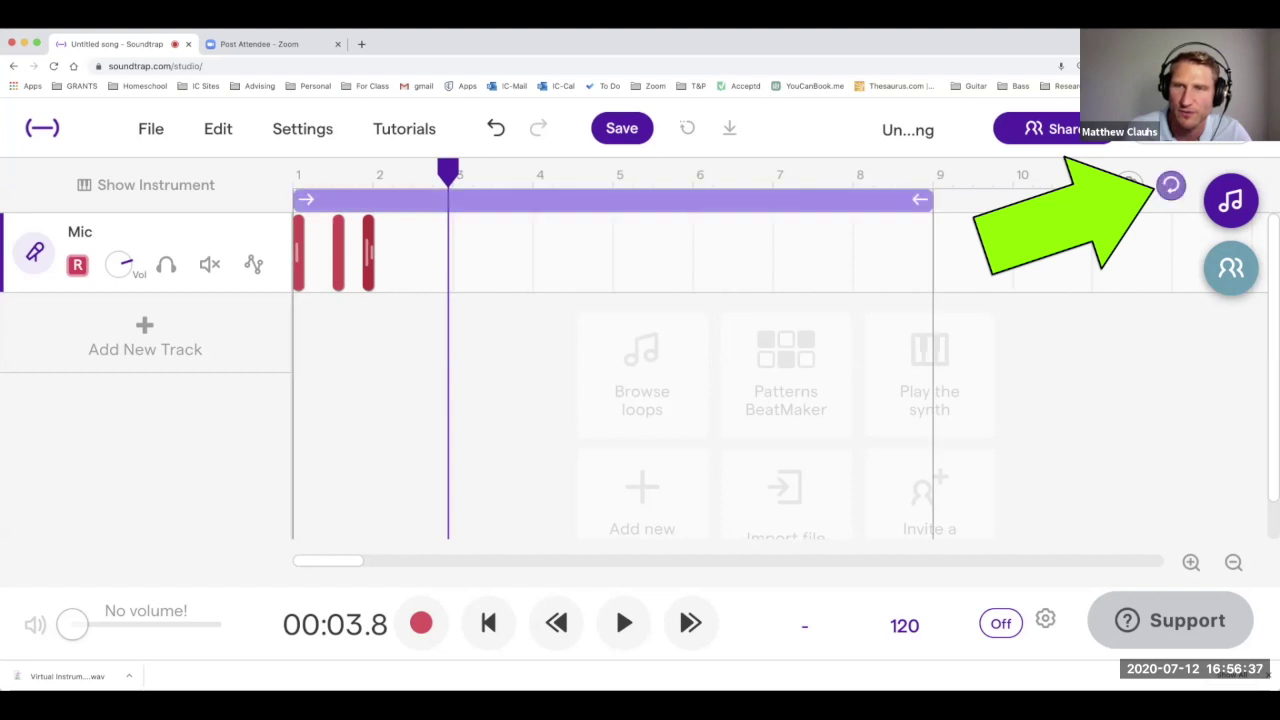
left_click_drag(919, 199, 440, 199)
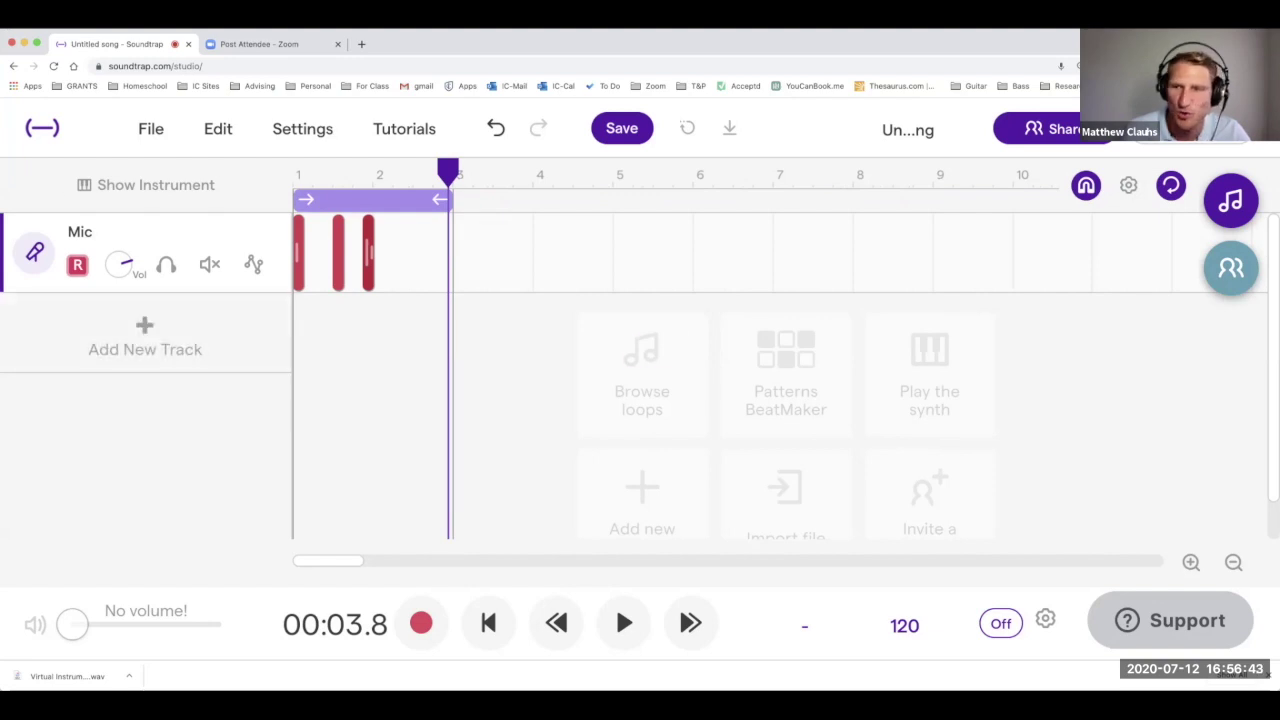
Return the playhead to the start of the song.
left_click(1191, 562)
left_click(1191, 562)
left_click(1191, 562)
left_click(1191, 562)
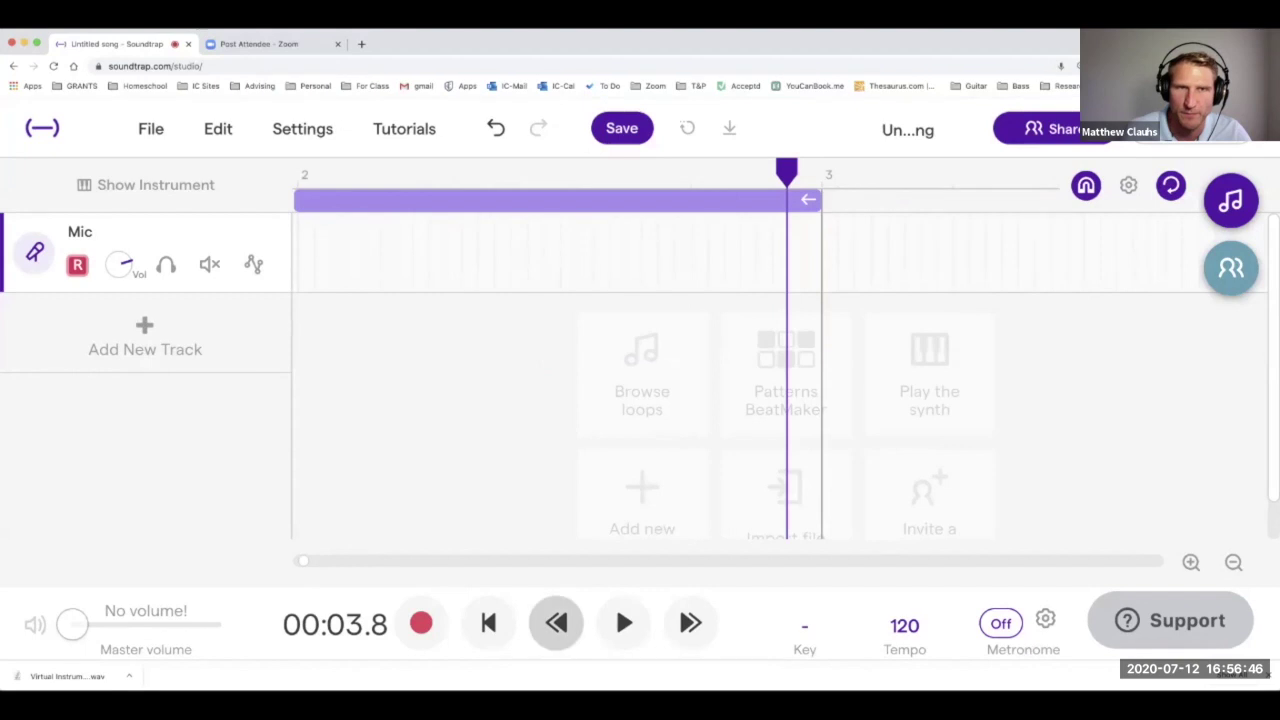
left_click(488, 622)
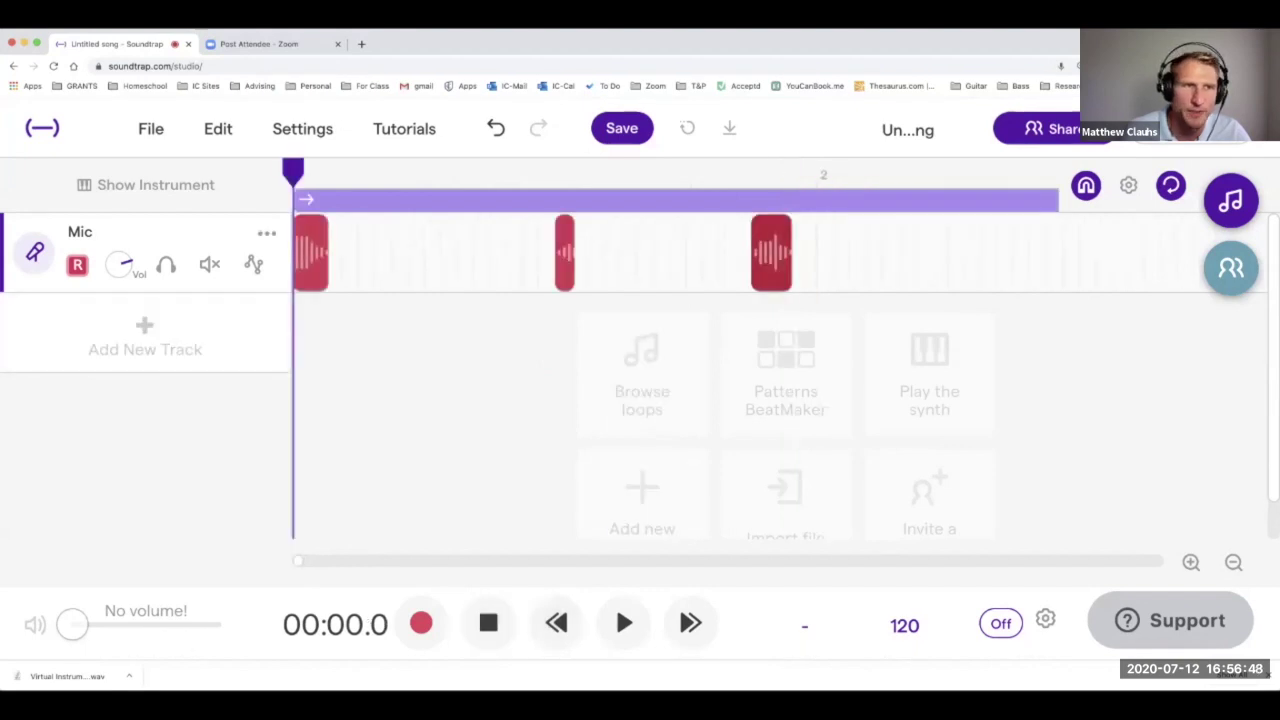
Add a new Voice & microphones track and duplicate it to get a third microphone track.
left_click(145, 340)
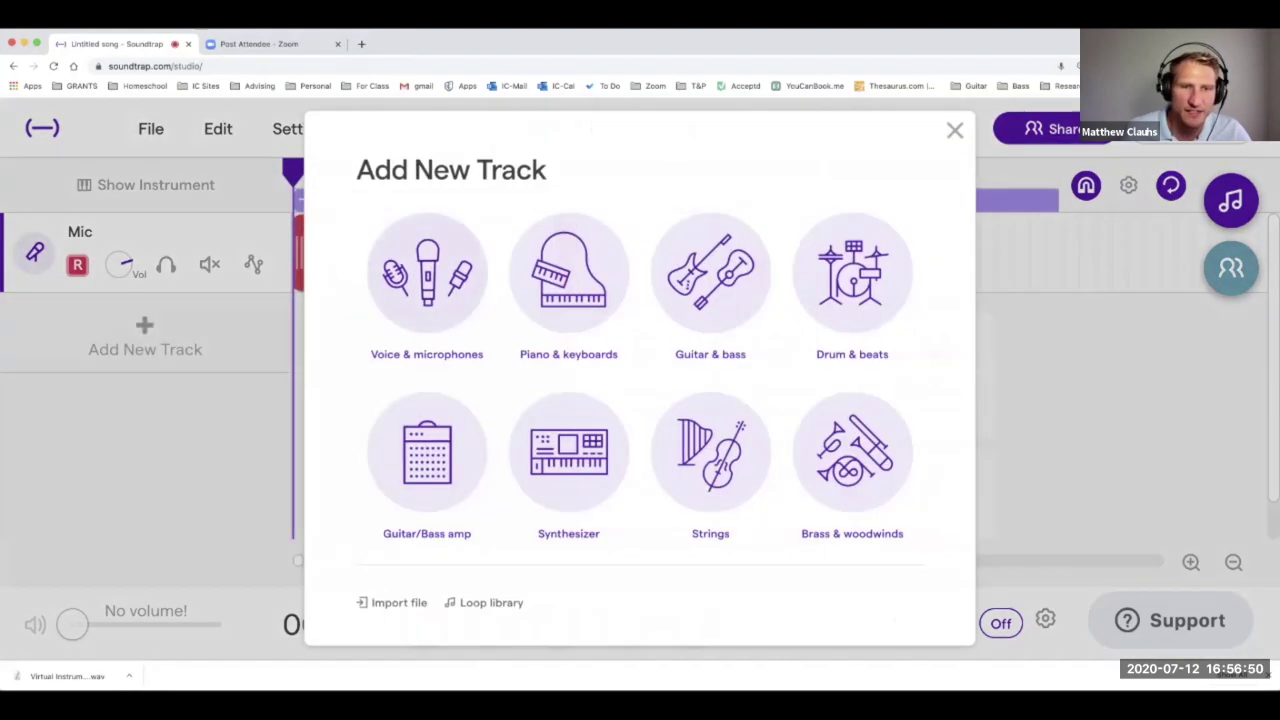
left_click(427, 290)
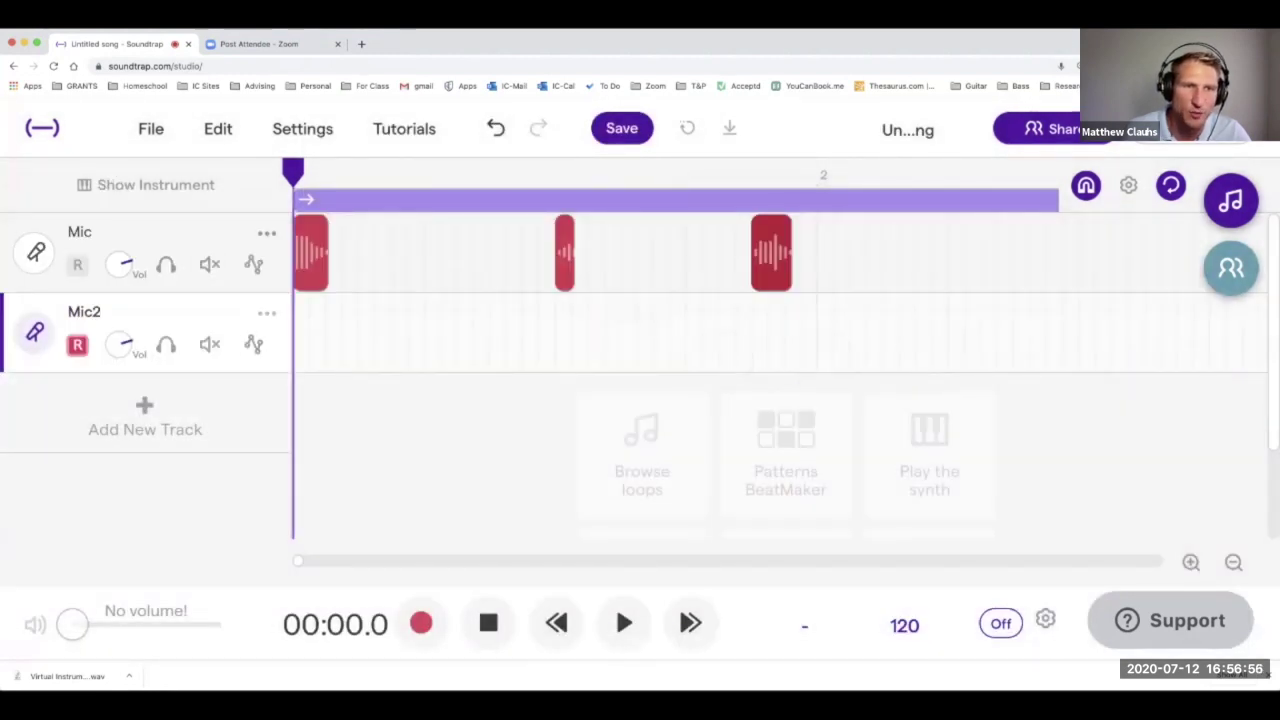
left_click(267, 314)
left_click(390, 321)
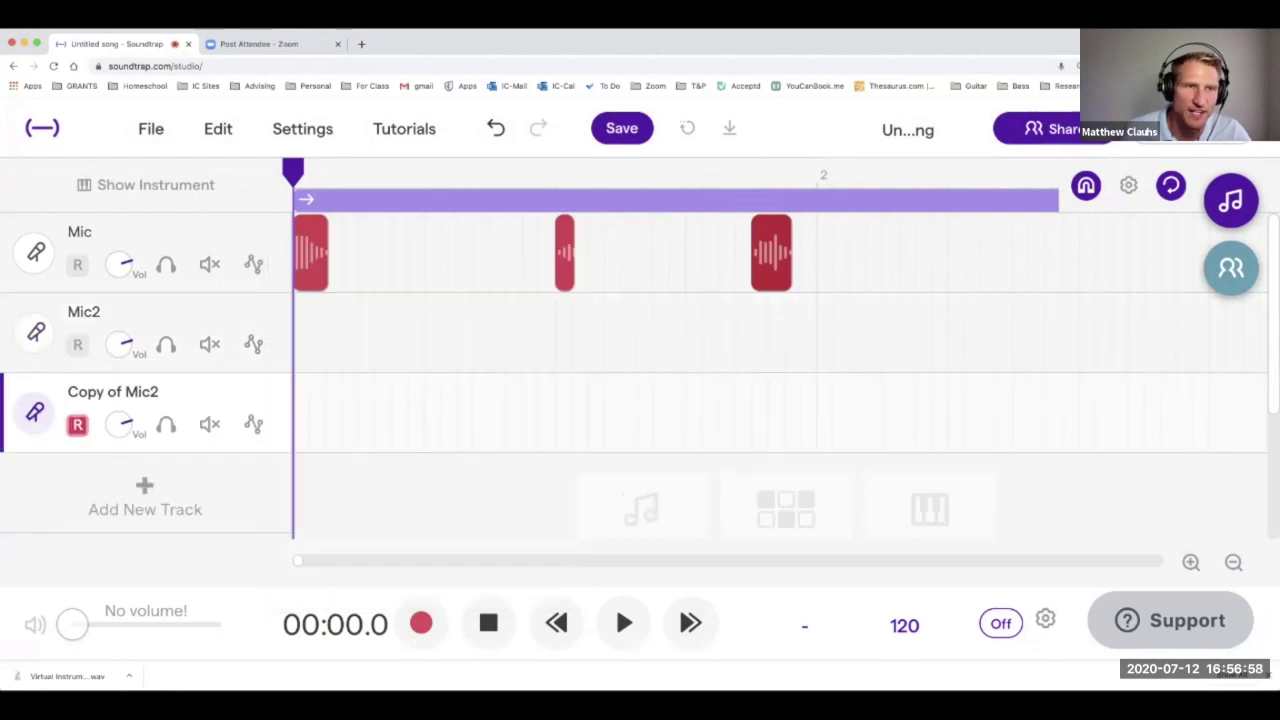
Show the automation lane of the "Copy of Mic2" track.
left_click(253, 424)
left_click(267, 393)
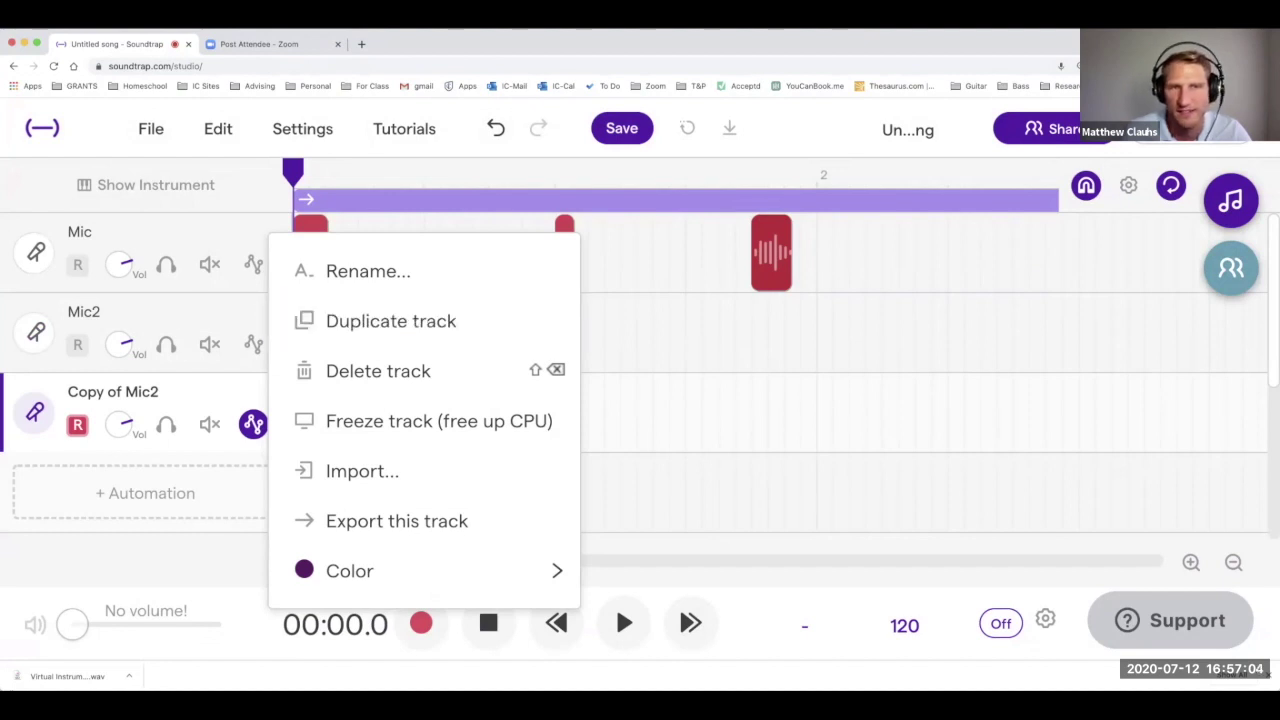
key("Escape")
Rename the "Mic" track to "Hi Hat" and the "Mic2" track to "Snare".
left_click(80, 232)
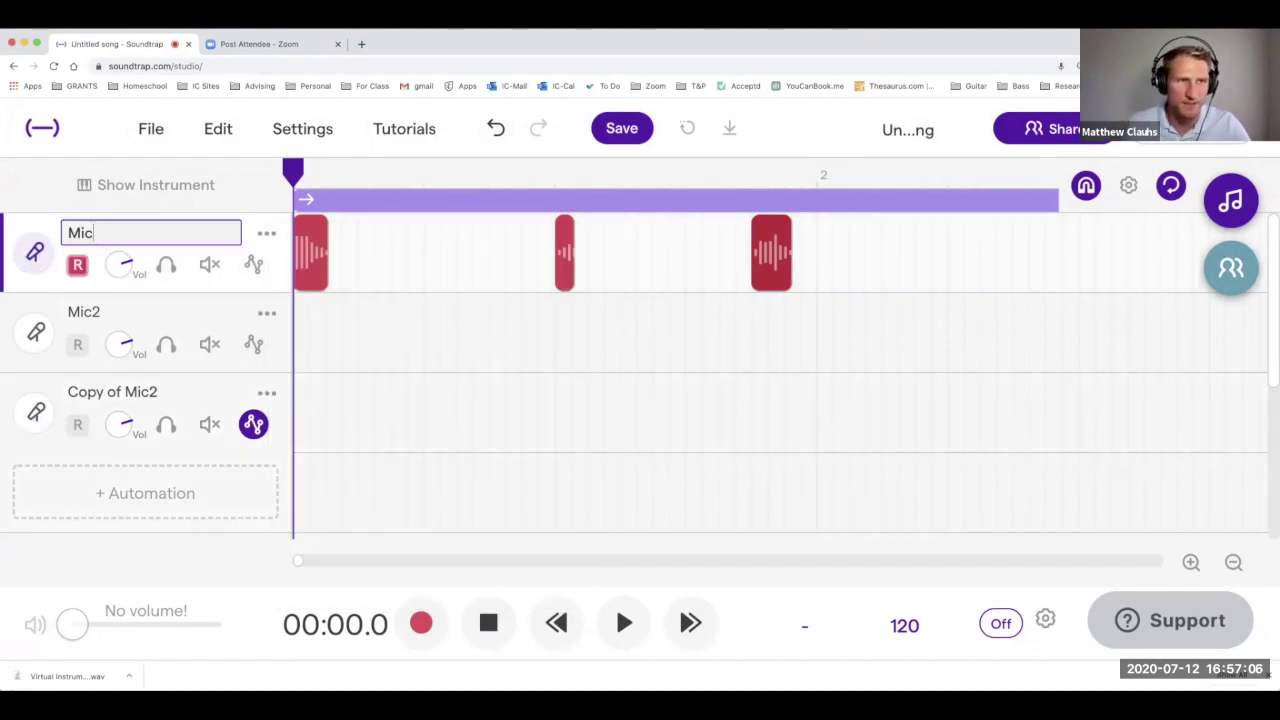
double_click(80, 232)
type("Hi Hat")
left_click(84, 312)
double_click(84, 312)
type("Snare")
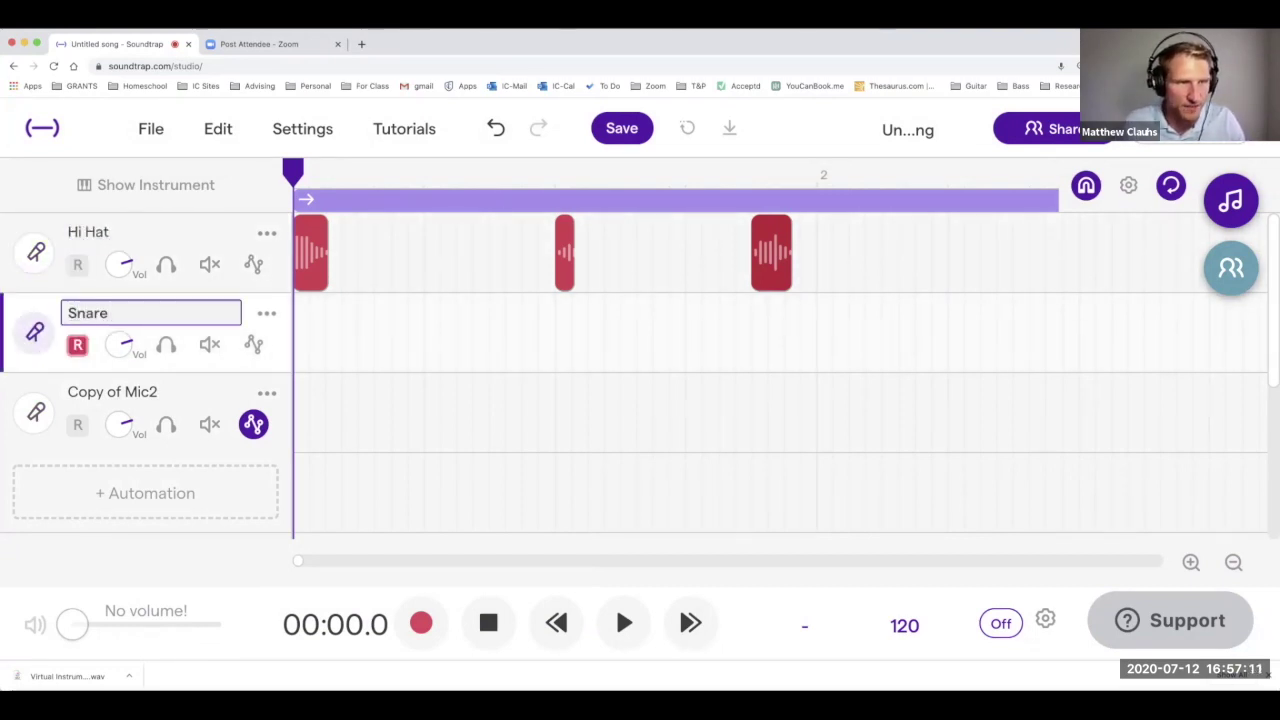
Rename the "Copy of Mic2" track to "Kick".
left_click(95, 392)
triple_click(106, 392)
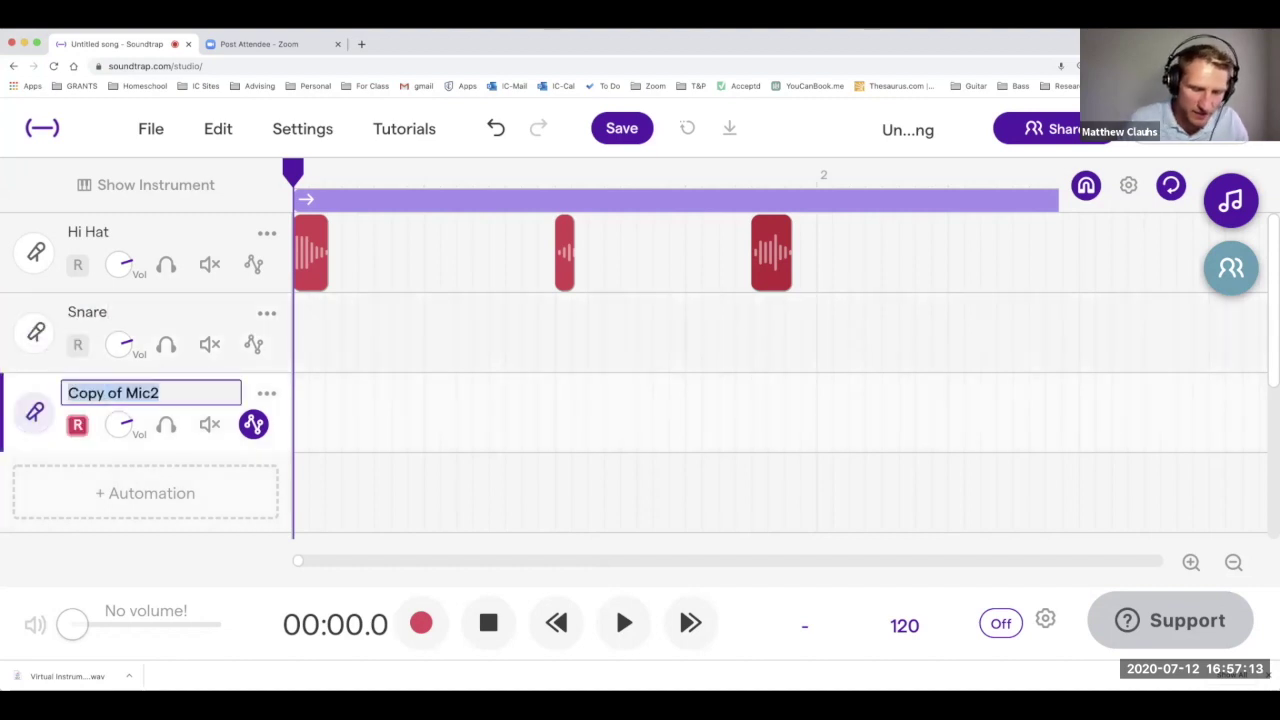
type("Ko")
key("BackSpace")
type("ick")
key("Return")
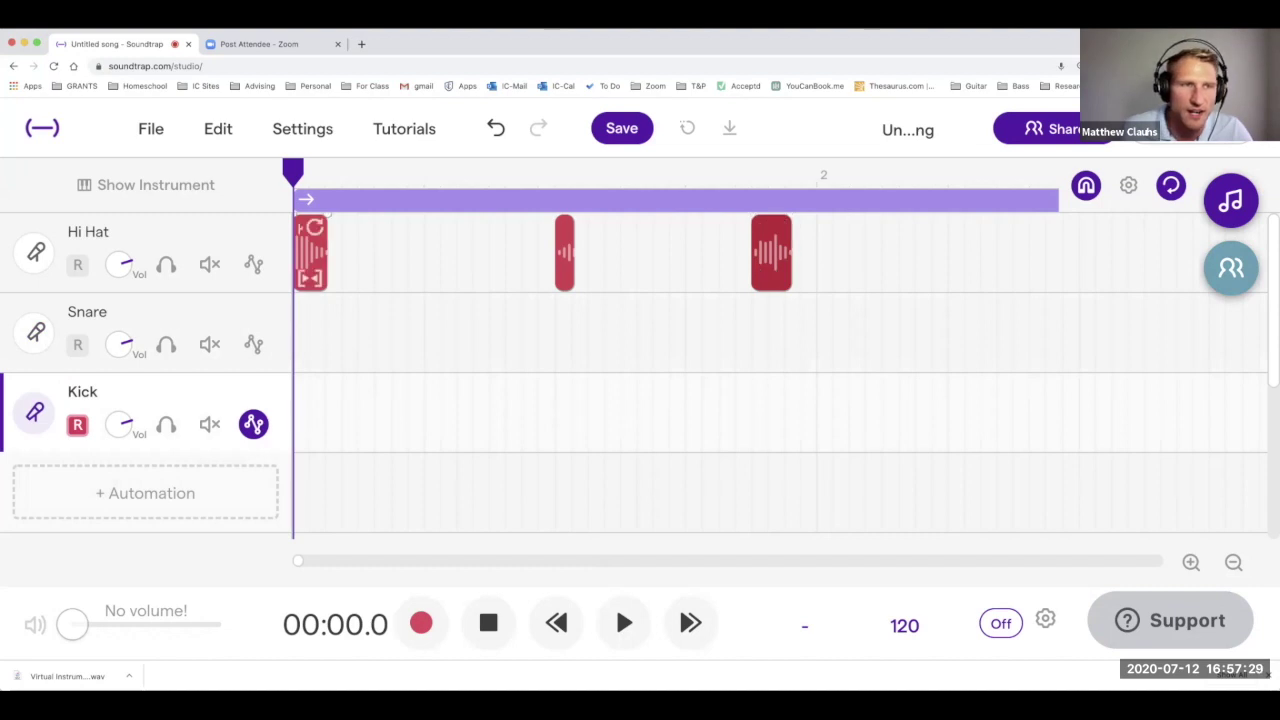
Move the kick and snare samples onto their matching tracks, and align all three samples at the start of measure 1.
left_click(311, 252)
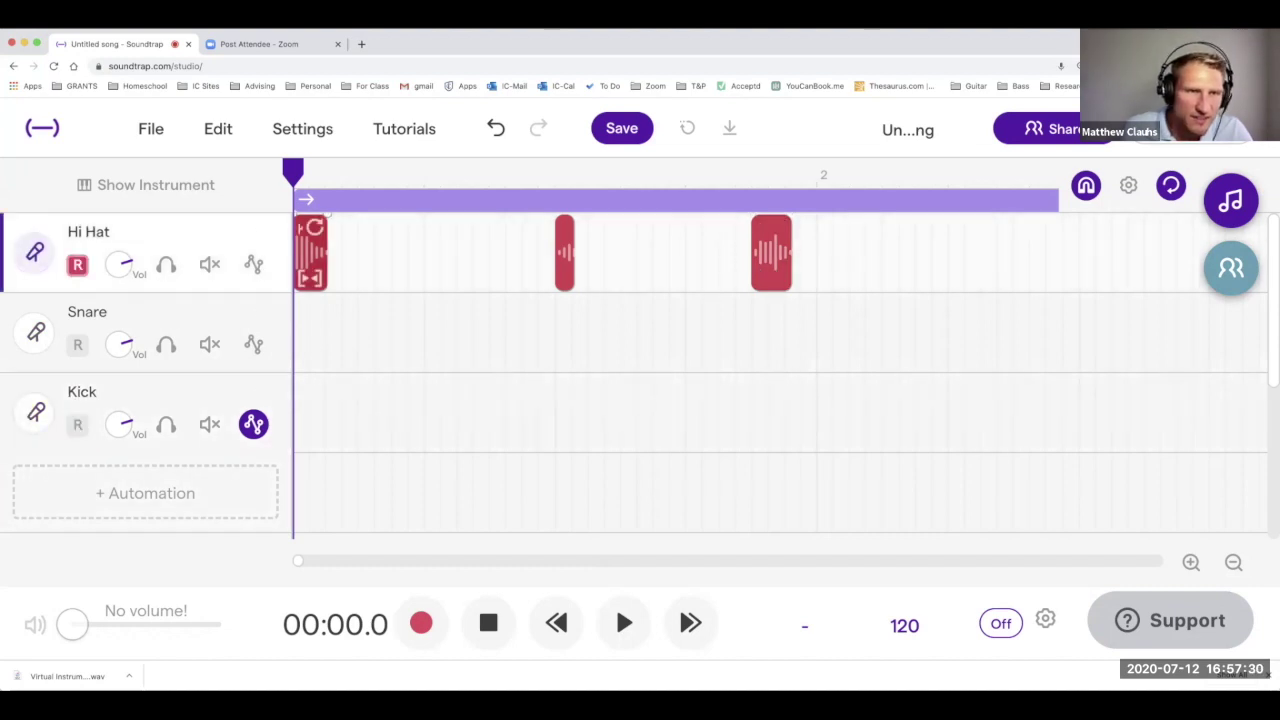
left_click(1191, 562)
left_click_drag(320, 252, 320, 412)
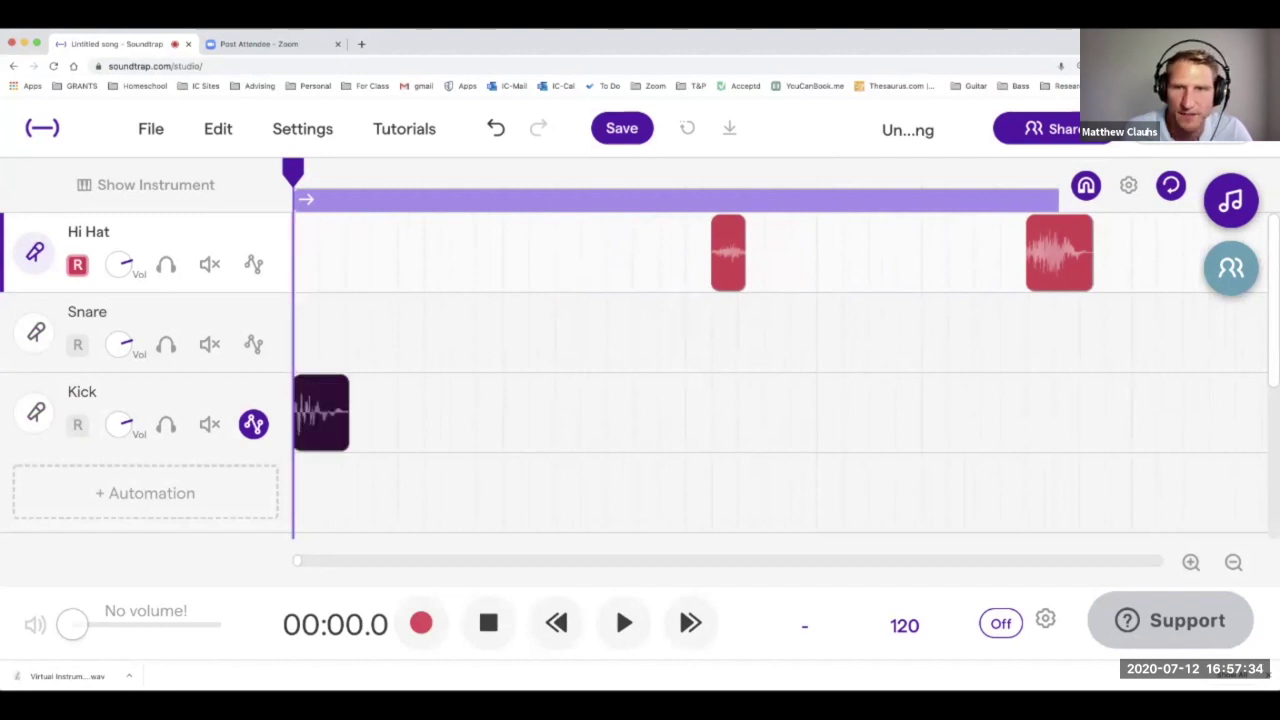
left_click_drag(728, 252, 310, 332)
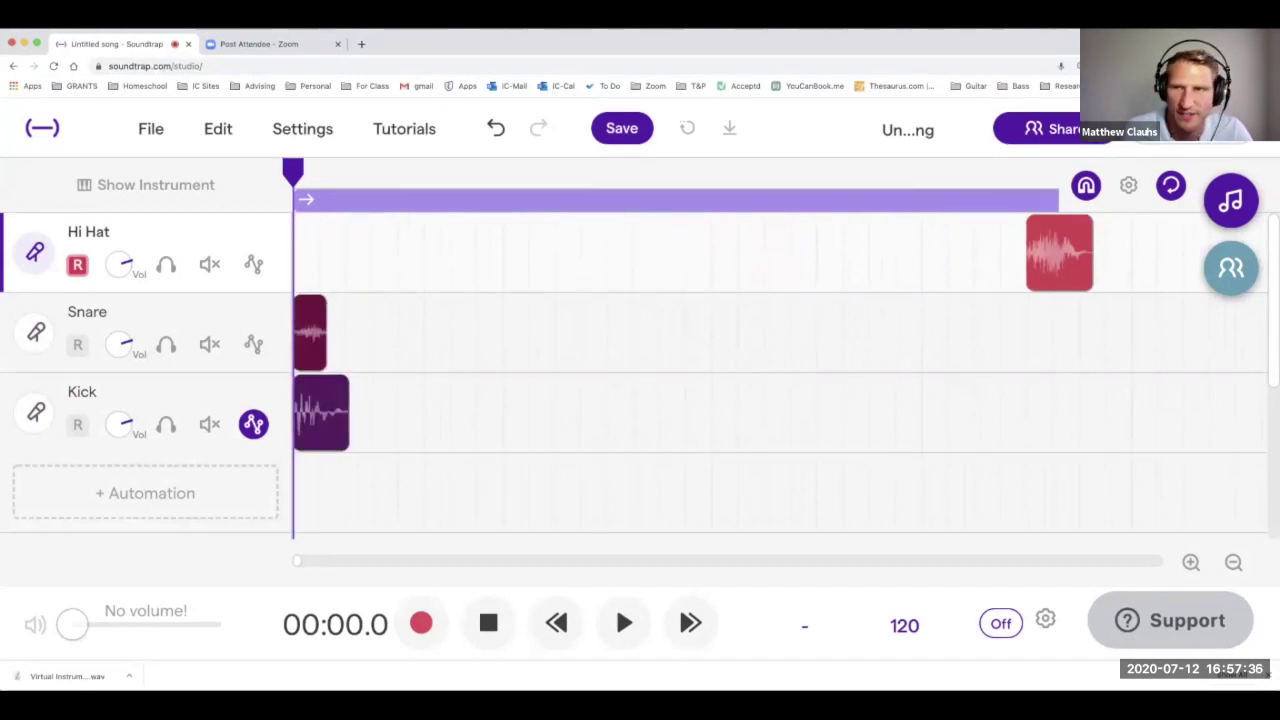
left_click_drag(1060, 252, 327, 332)
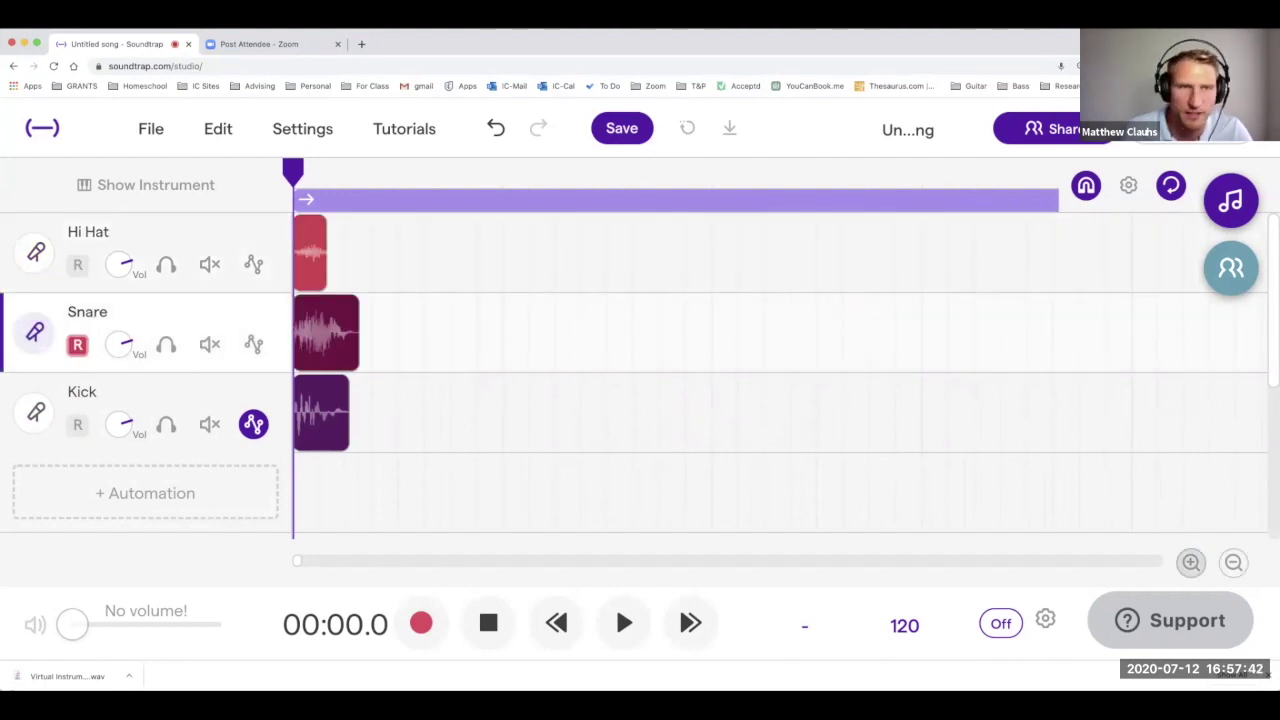
Place a copy of the kick sample on beat 1.2 of the Kick track.
left_click(1233, 562)
left_click(1233, 562)
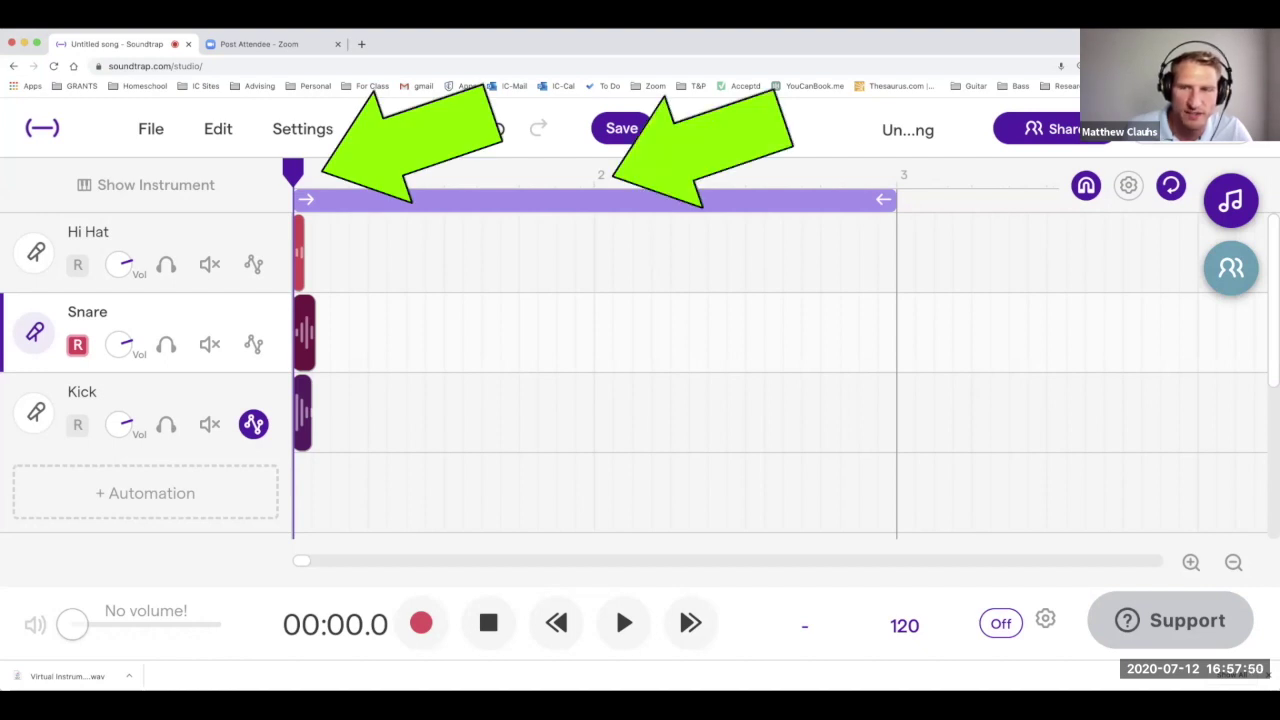
left_click(1191, 563)
left_click(1191, 563)
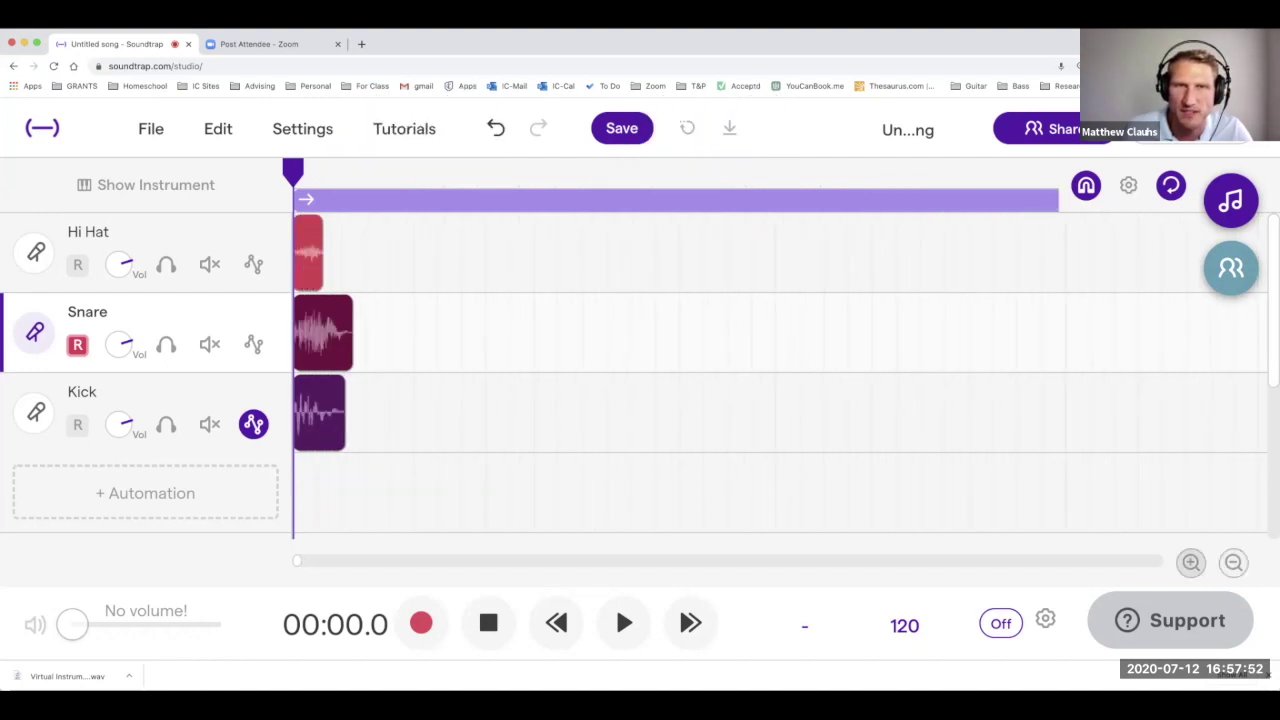
left_click(1191, 563)
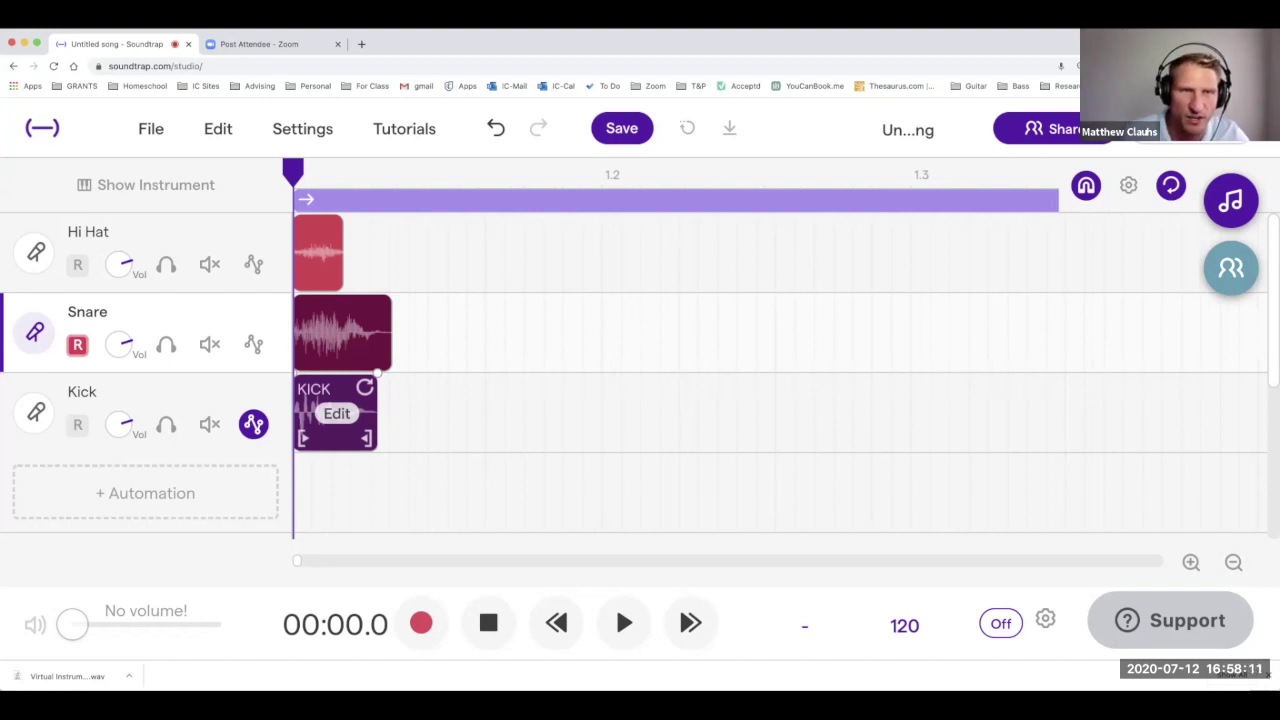
left_click_drag(335, 400, 642, 400)
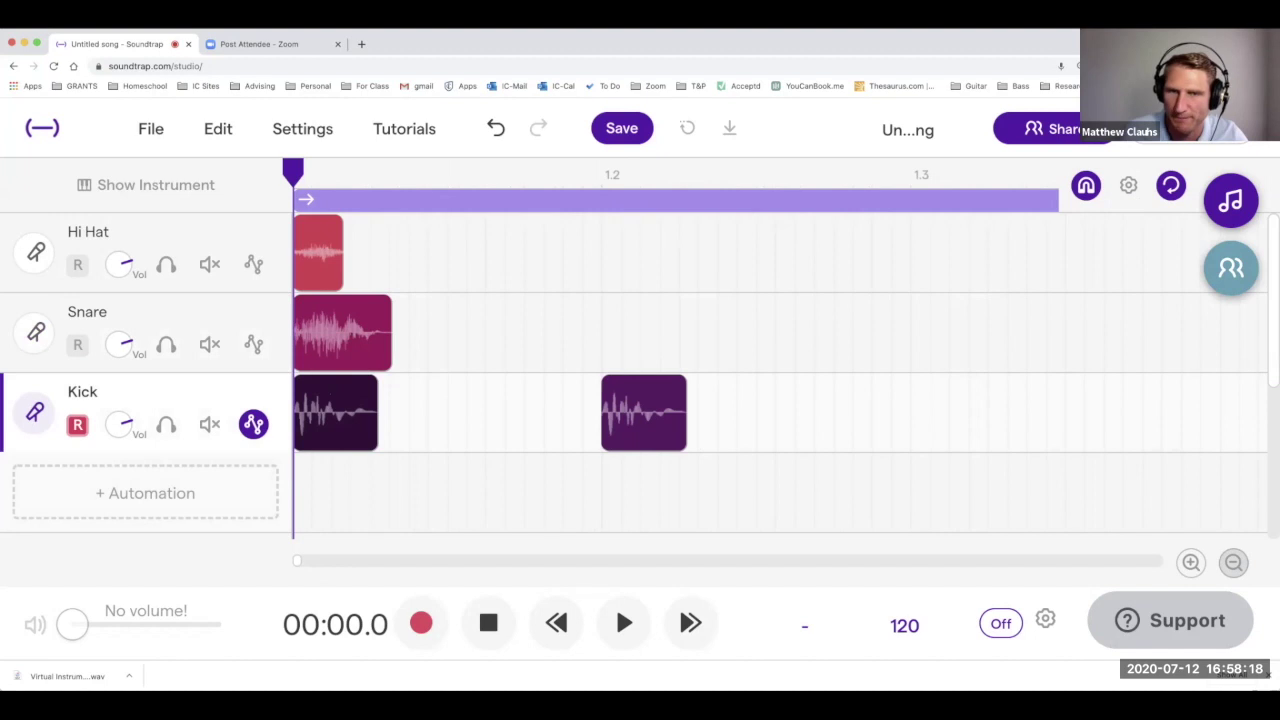
Place further kick copies on beats 1.3 and 1.4 of the Kick track and play back the pattern.
left_click(1233, 562)
left_click(502, 412)
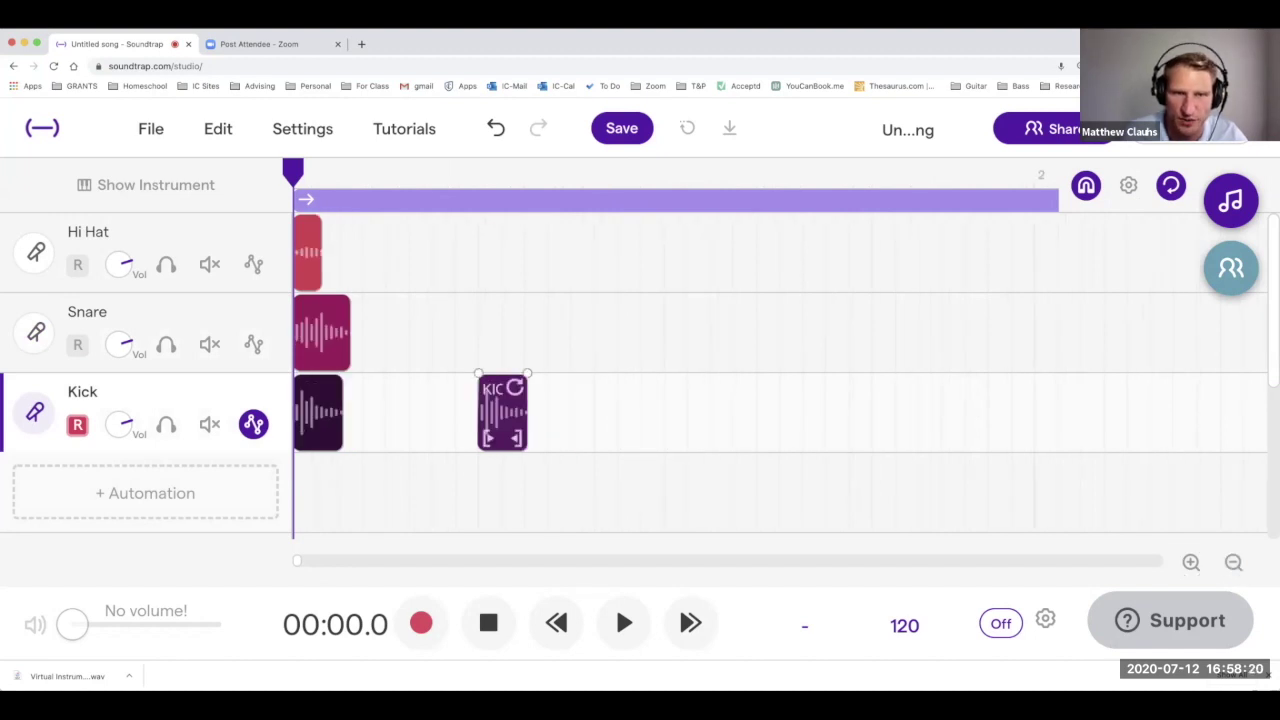
left_click_drag(502, 412, 712, 412)
left_click(1191, 562)
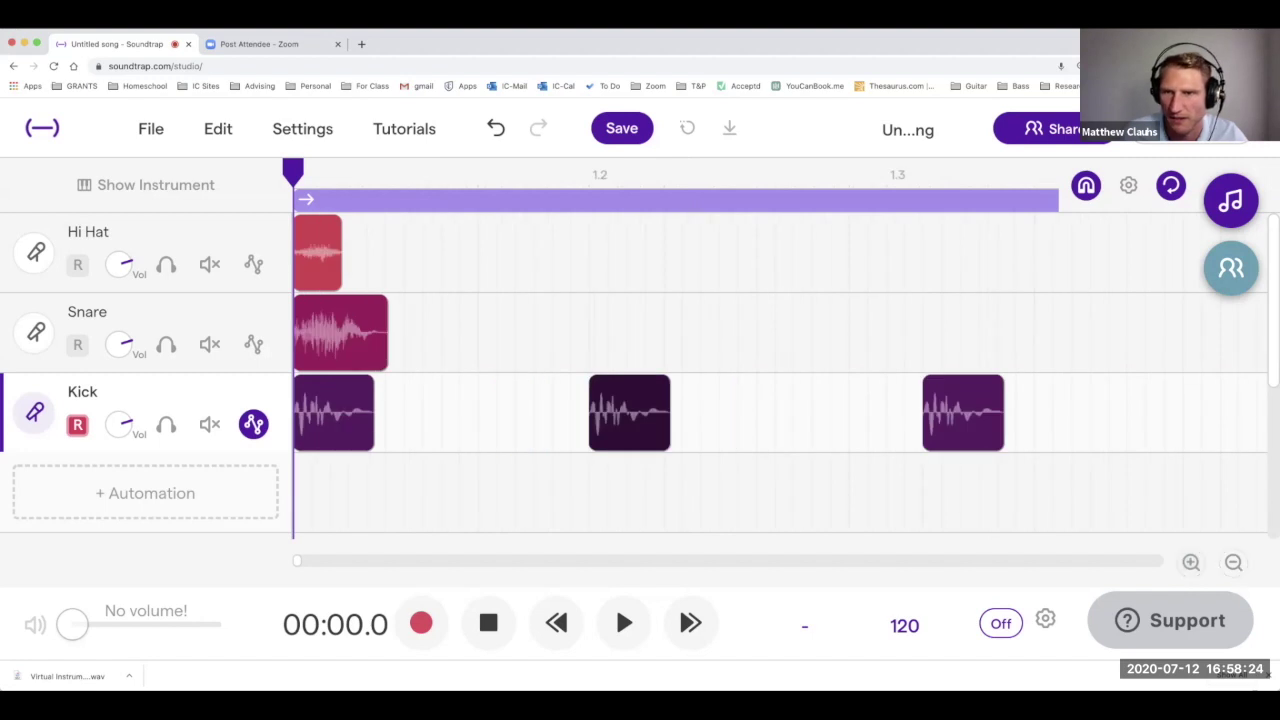
left_click_drag(963, 398, 927, 398)
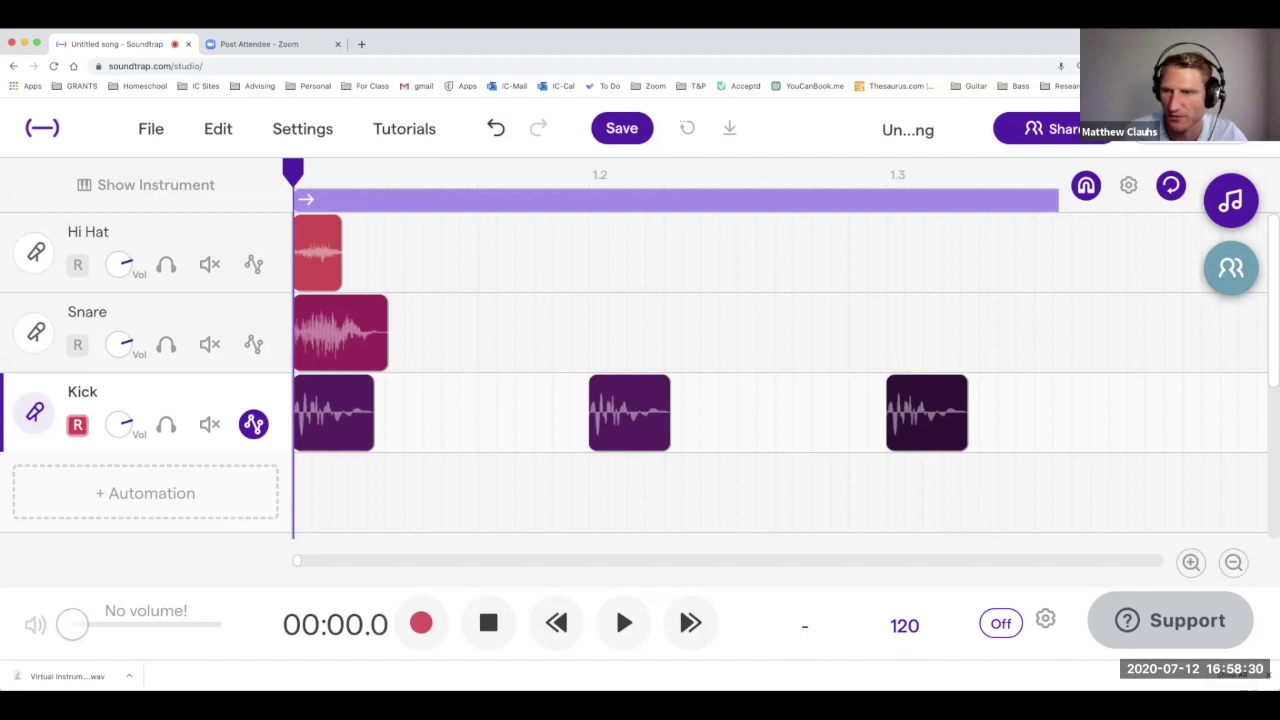
left_click_drag(917, 428, 1186, 428)
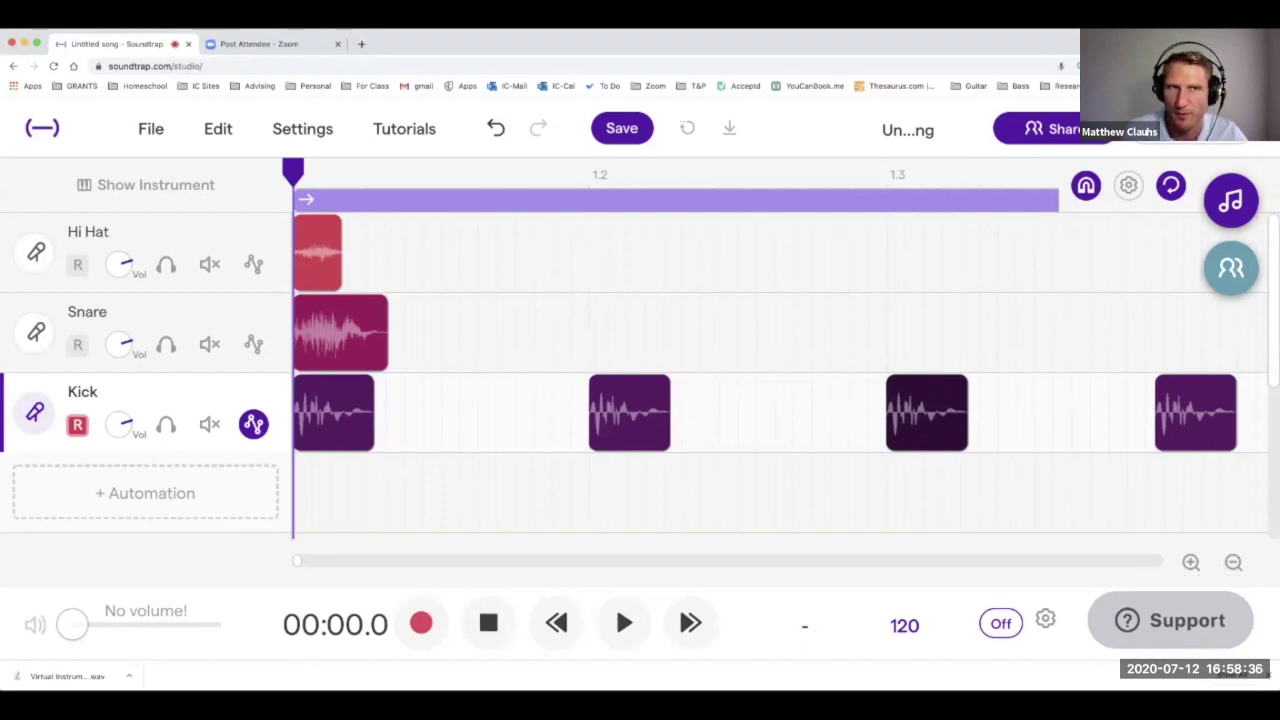
key("space")
key("space")
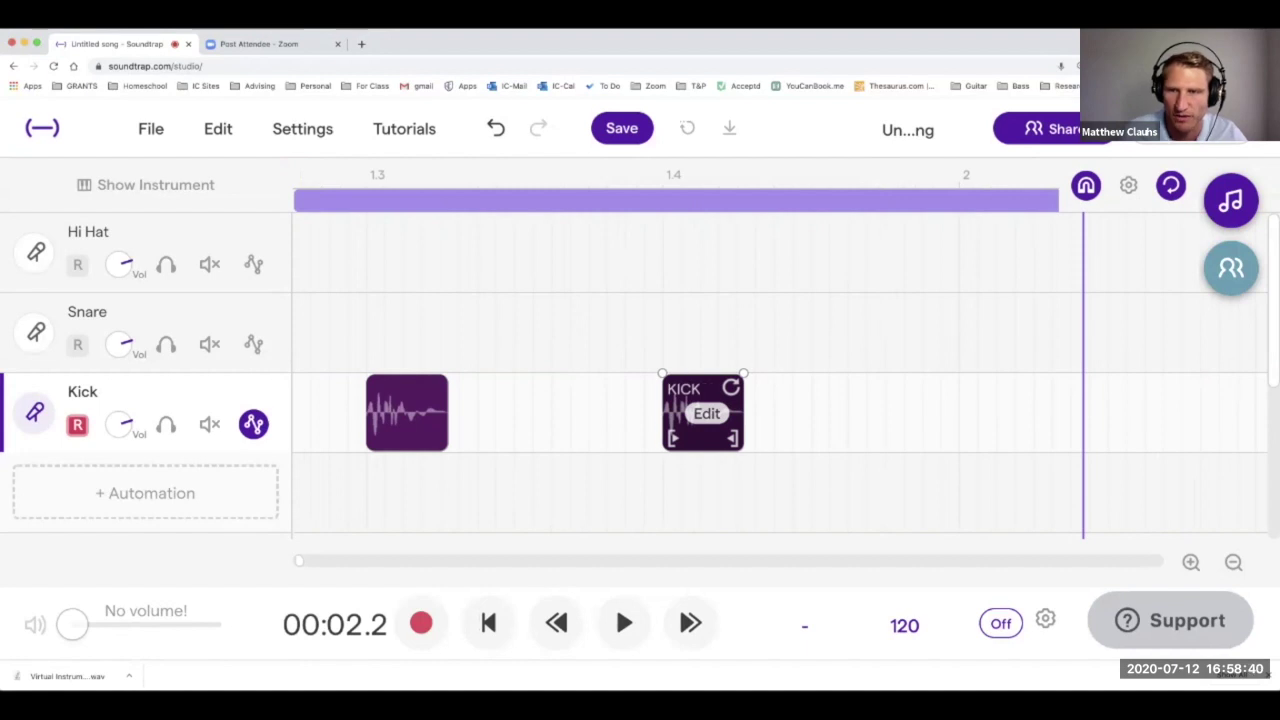
Copy the four kick samples of measure 1 onto the four beats of measure 2.
left_click(1233, 562)
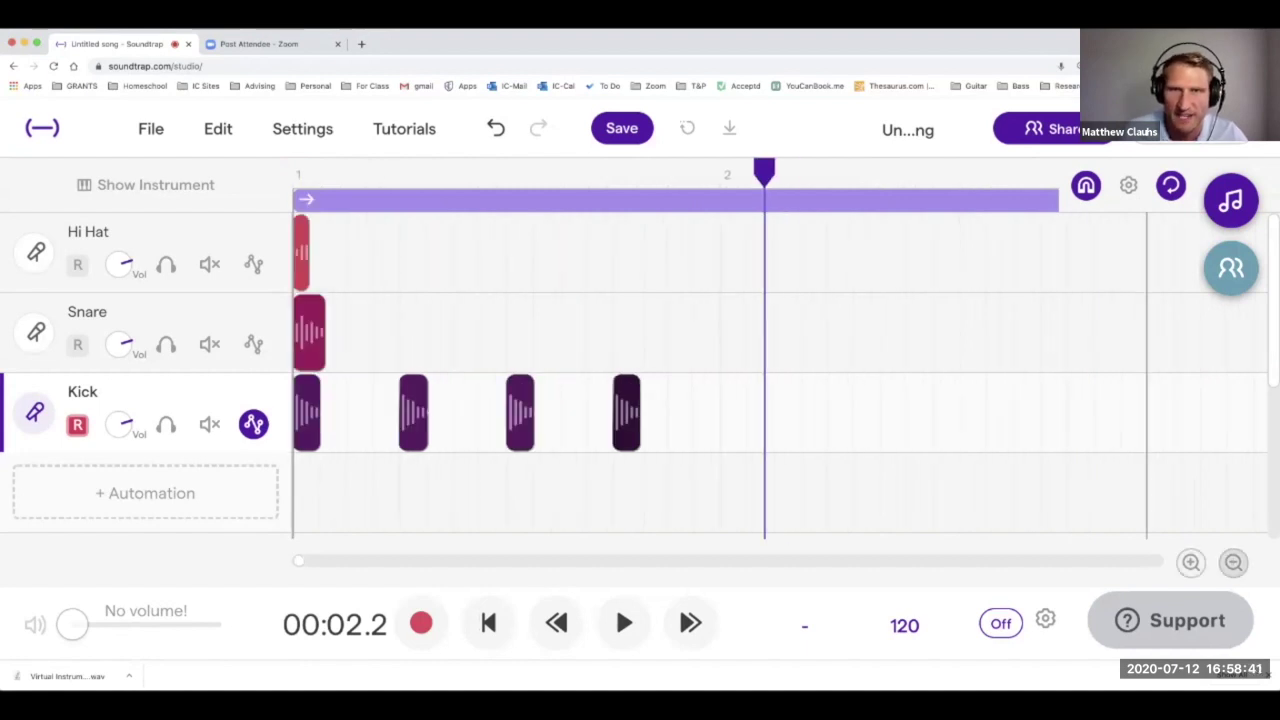
left_click(1233, 562)
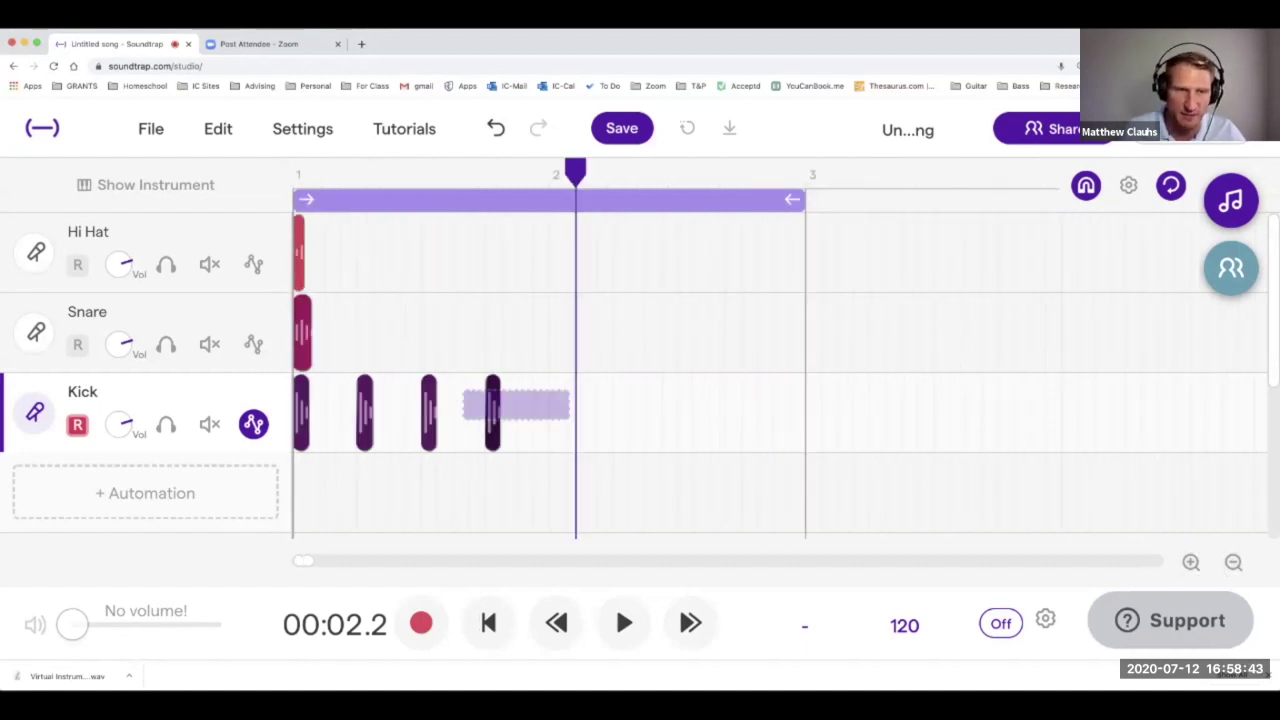
left_click_drag(301, 412, 557, 412)
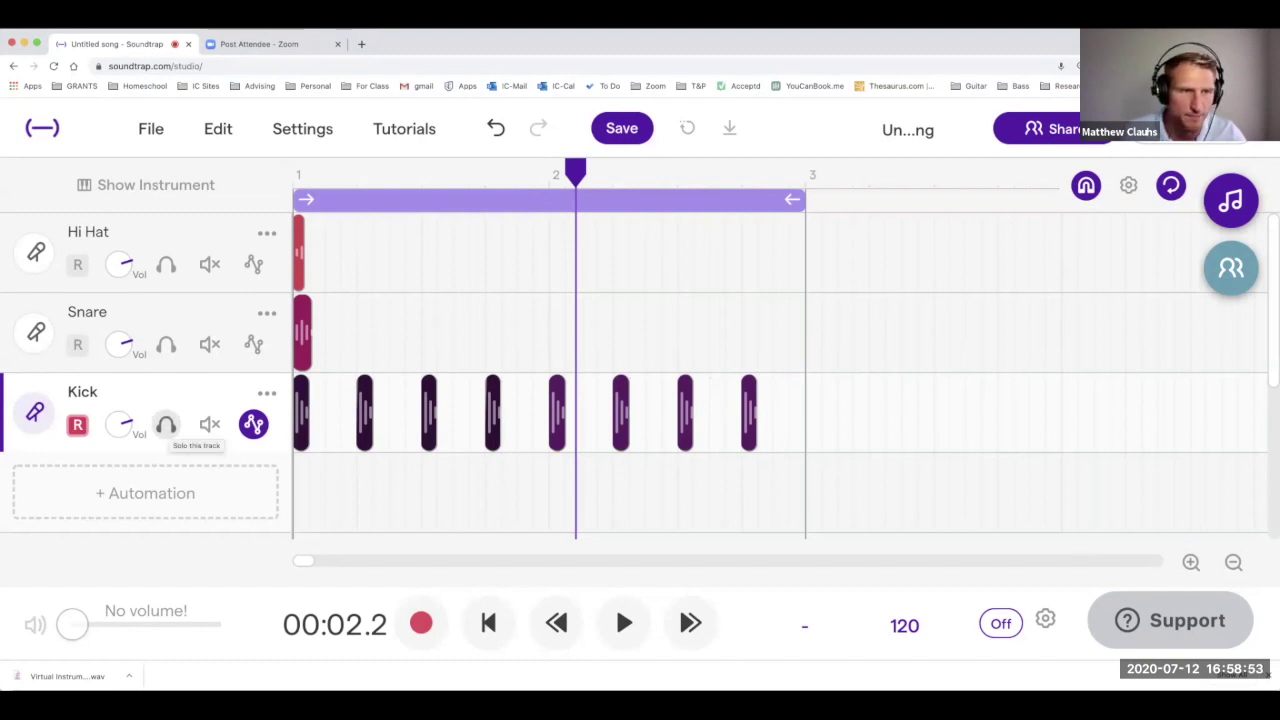
Solo the Kick track and listen to the two-measure kick pattern.
left_click(166, 425)
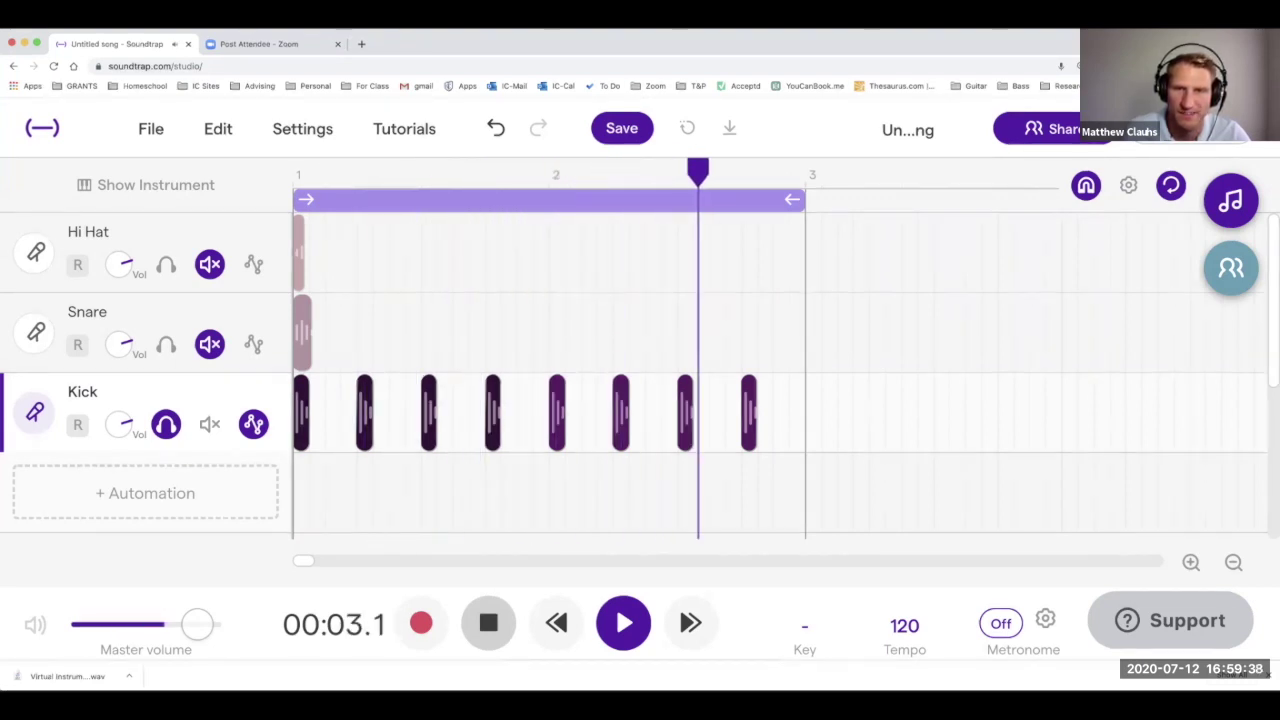
key("space")
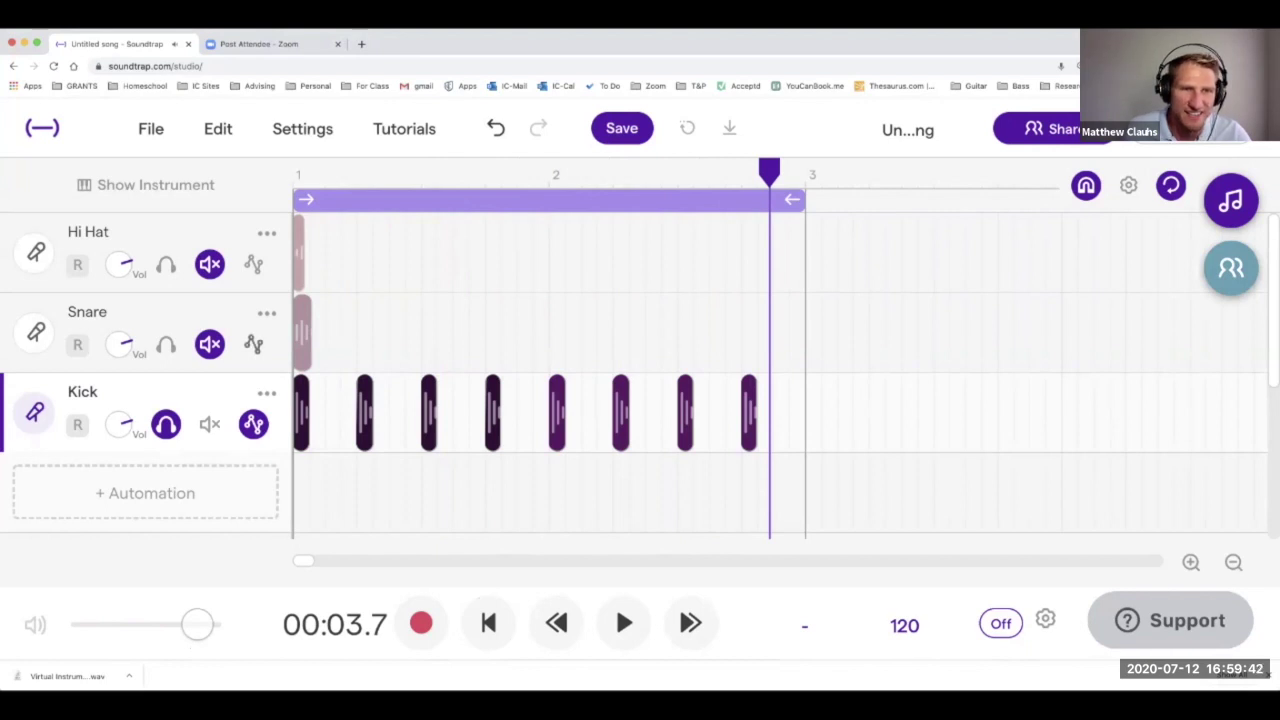
Move the snare sample to beat 2 of measure 1 and copy it to beat 4 and to beats 2 and 4 of measure 2.
left_click(341, 338)
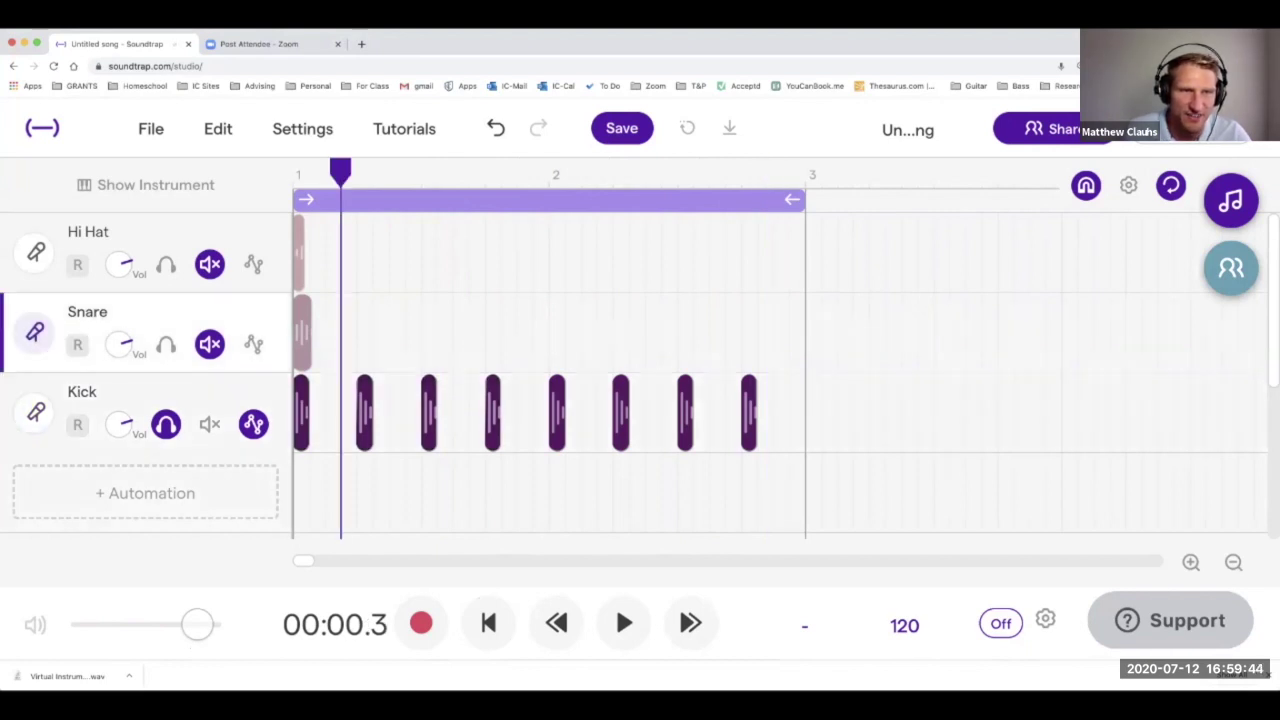
left_click_drag(302, 332, 365, 332)
mouse_move(366, 333)
left_mouse_down()
mouse_move(302, 333)
mouse_move(366, 333)
left_mouse_up()
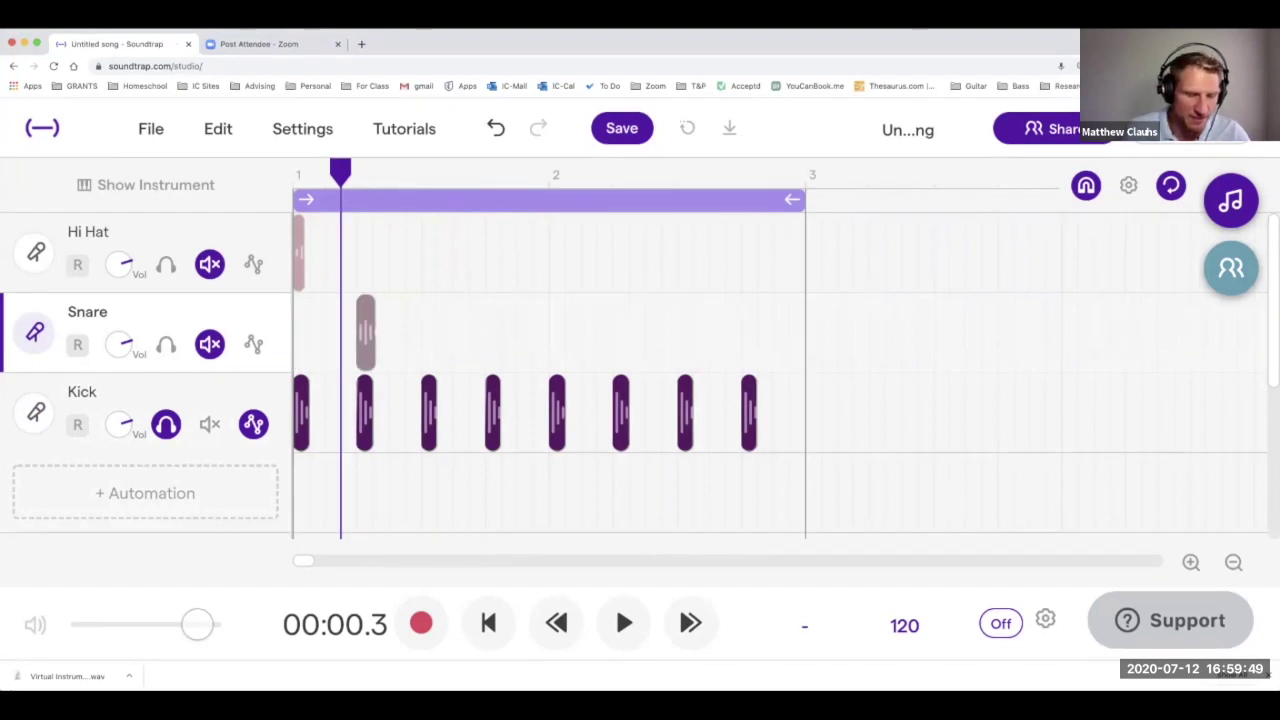
left_click_drag(463, 333, 639, 333)
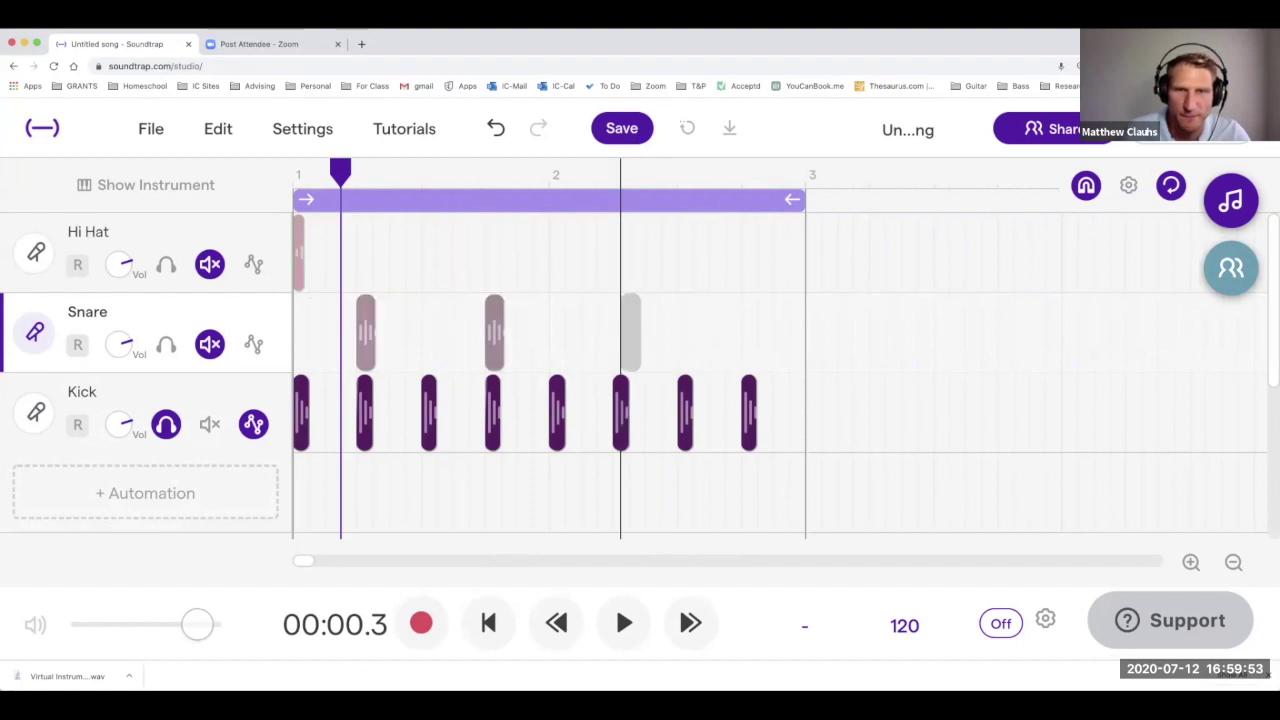
left_click(622, 333)
left_click_drag(752, 333, 751, 333)
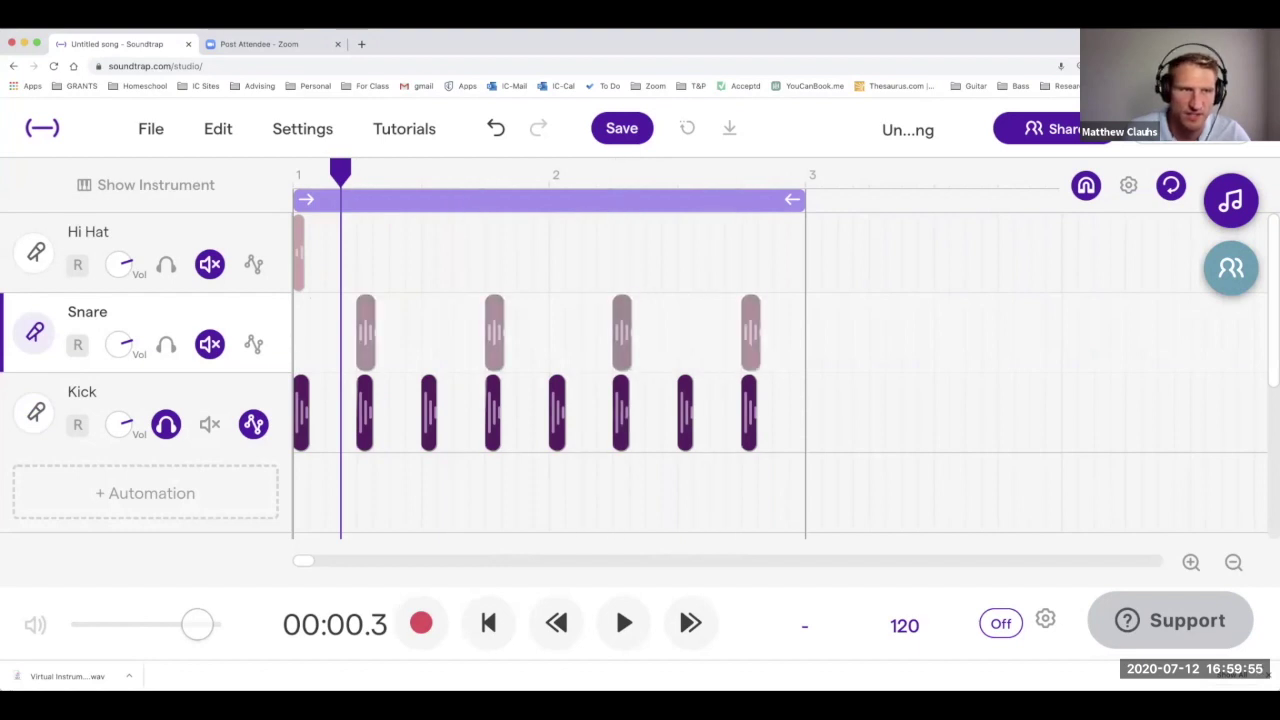
Solo the Snare track along with the Kick and play the loop from the start of the song.
left_click(166, 345)
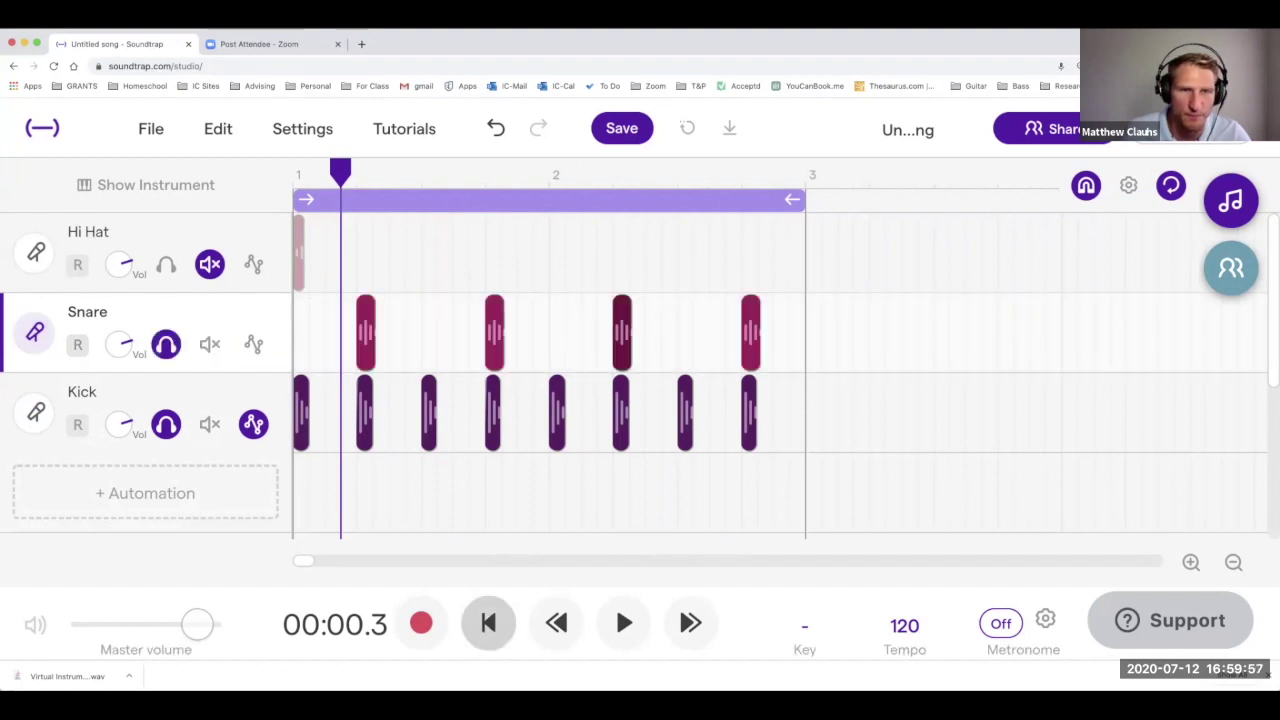
left_click(488, 623)
key("space")
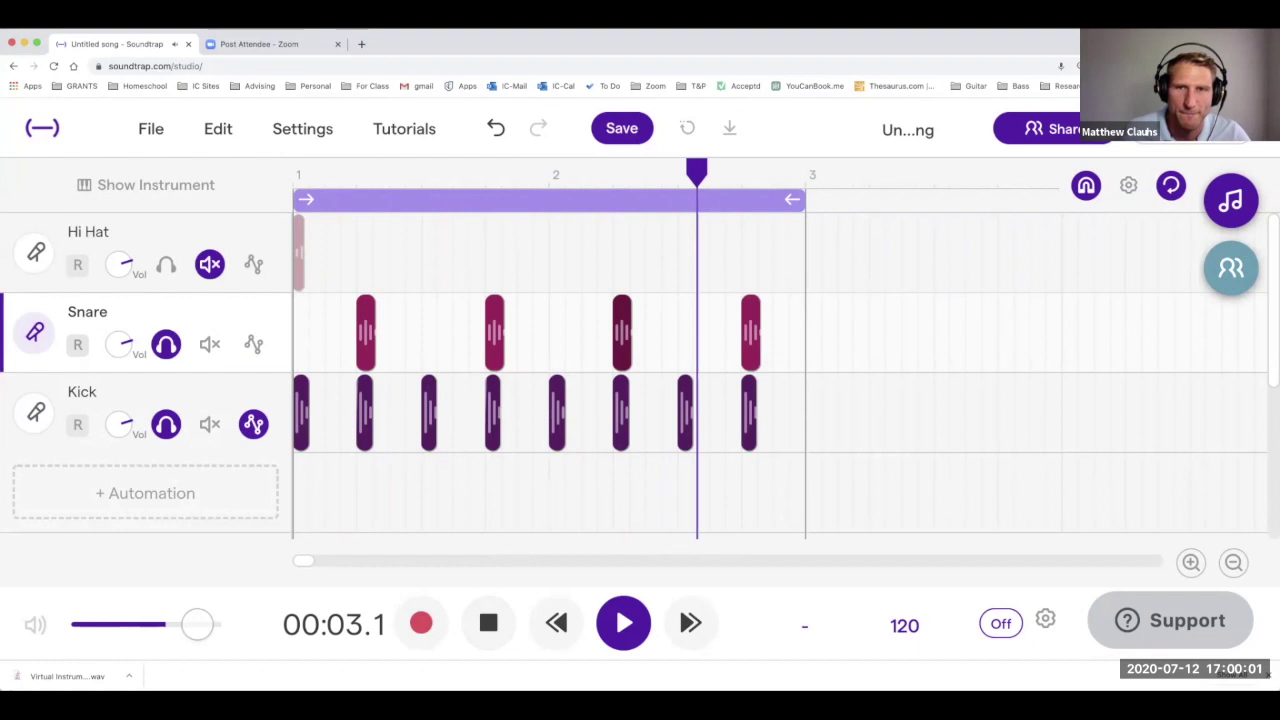
key("space")
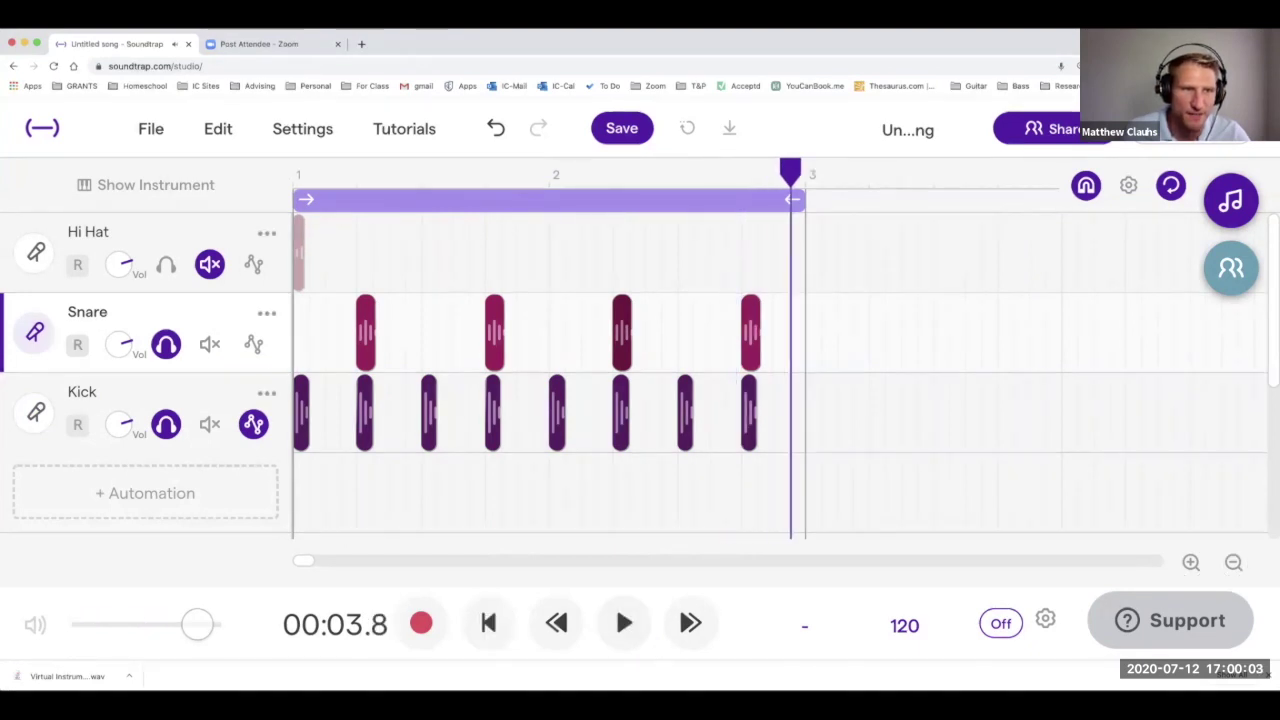
Solo the Hi Hat track as well and copy the hi-hat sample onto every beat of measures 1 and 2.
left_click(166, 265)
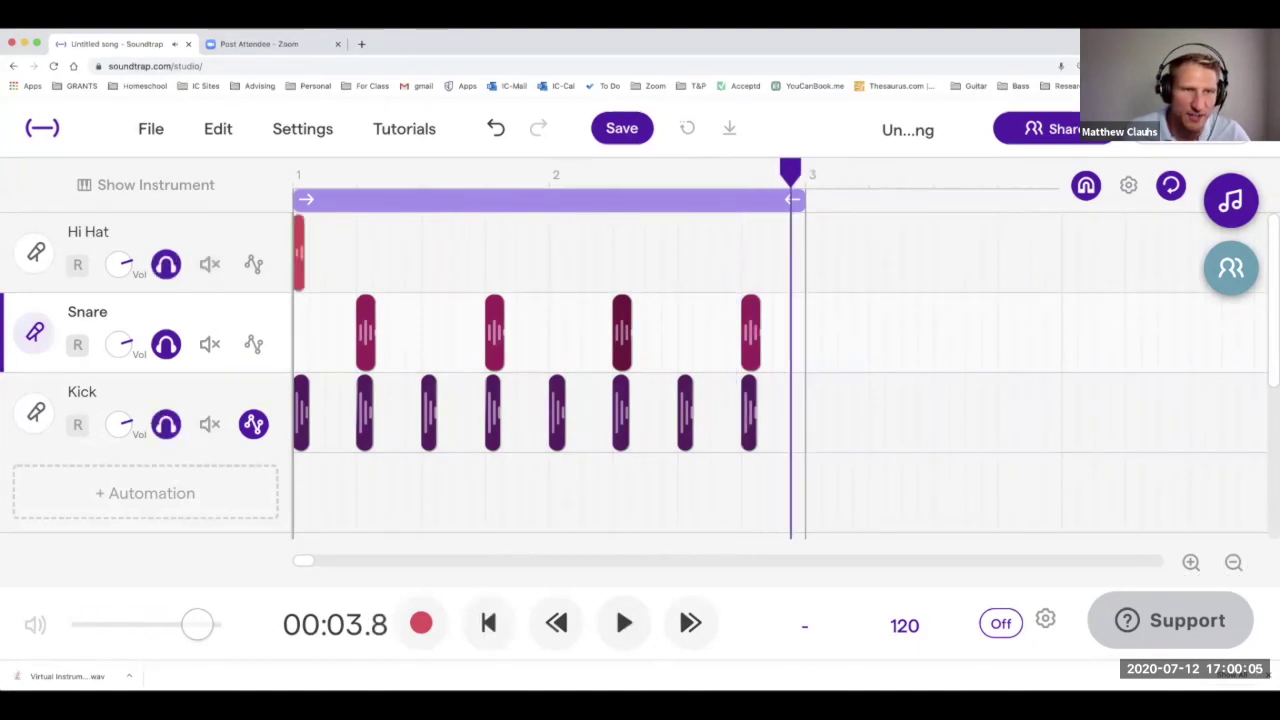
left_click_drag(299, 253, 363, 253)
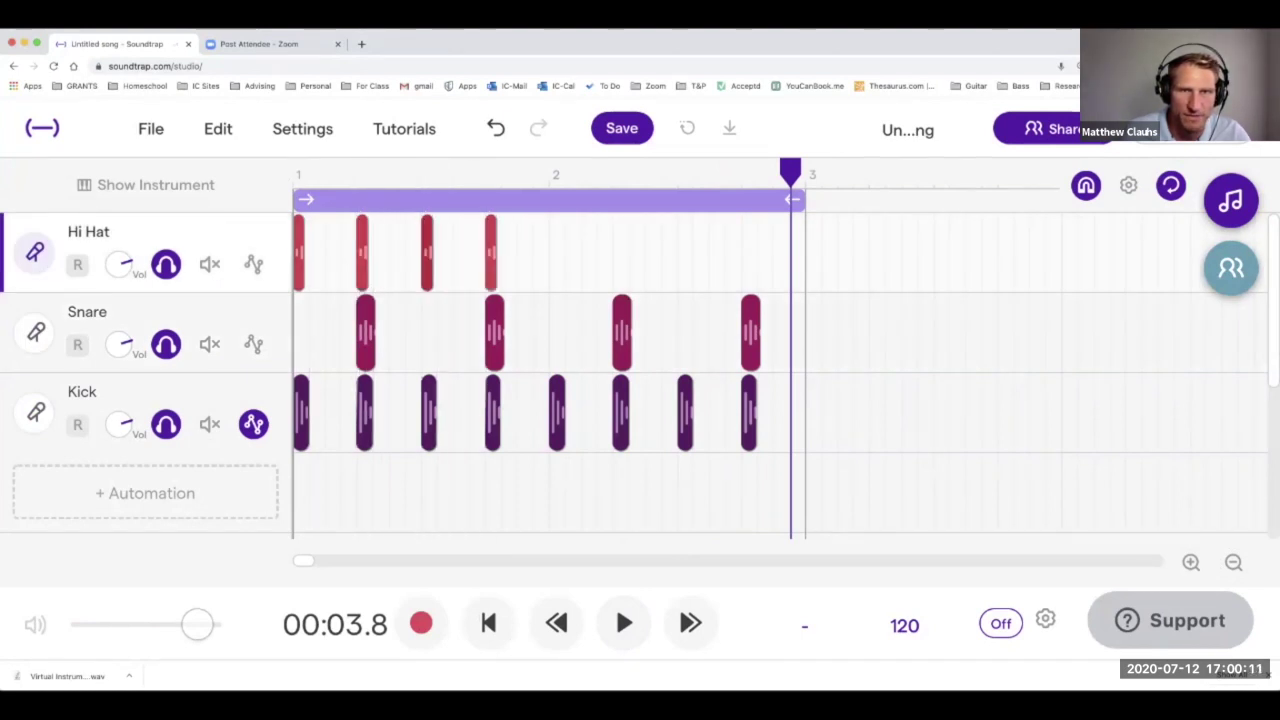
left_click(555, 252)
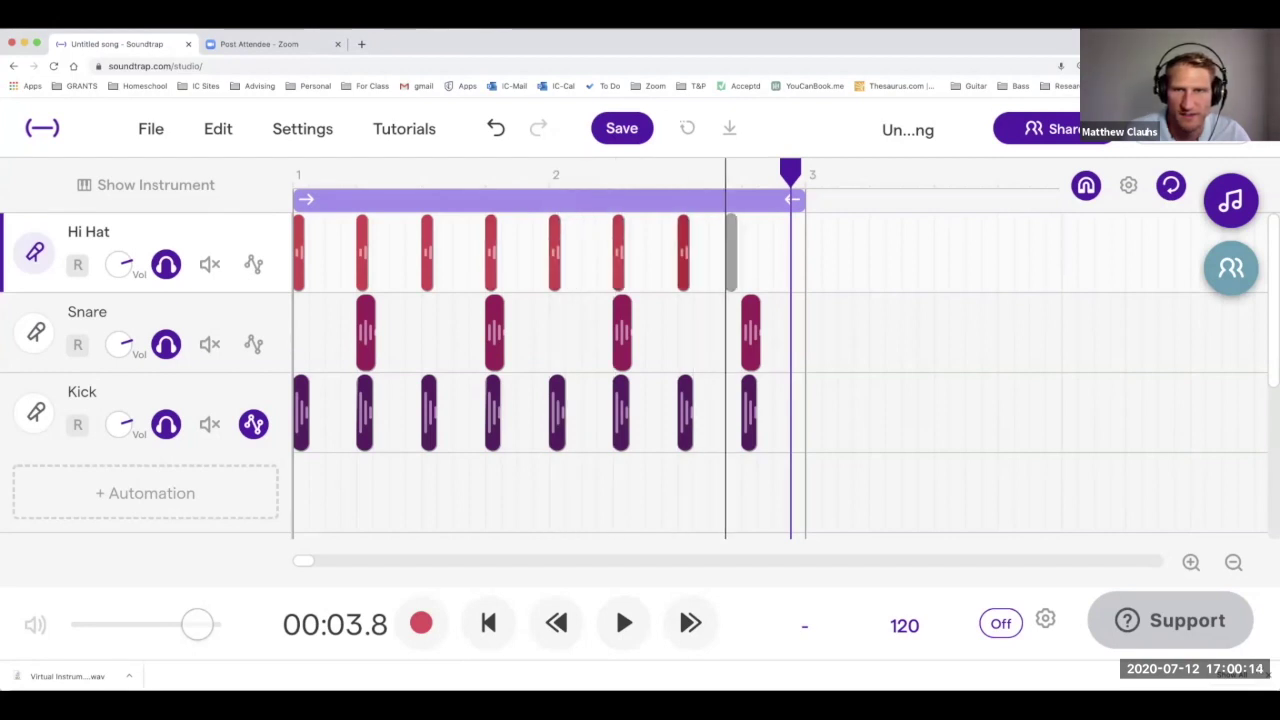
left_click(683, 252)
left_click(747, 252)
Play the combined hi-hat, snare and kick loop from the start of the song, and stop it.
left_click(488, 622)
left_click(623, 622)
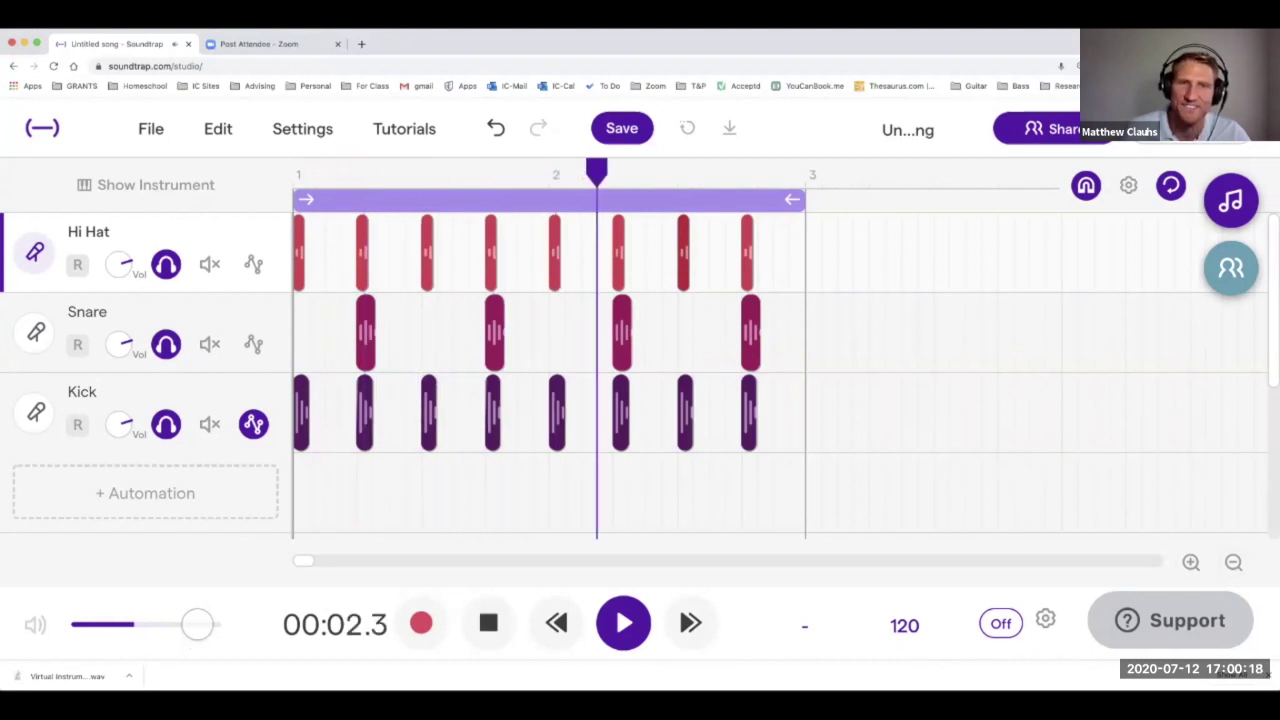
key("space")
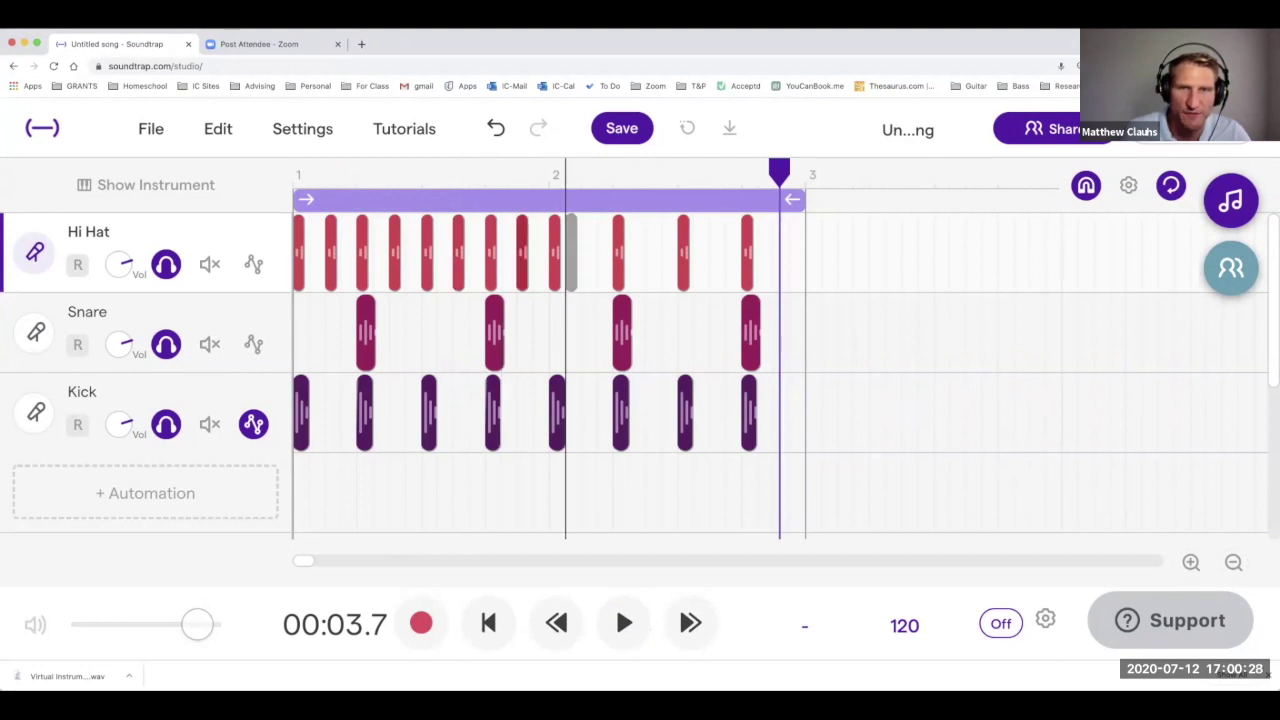
Copy the hi-hat sample onto the remaining off-beats of measure 2 and play the loop from the start of the song.
left_click(587, 252)
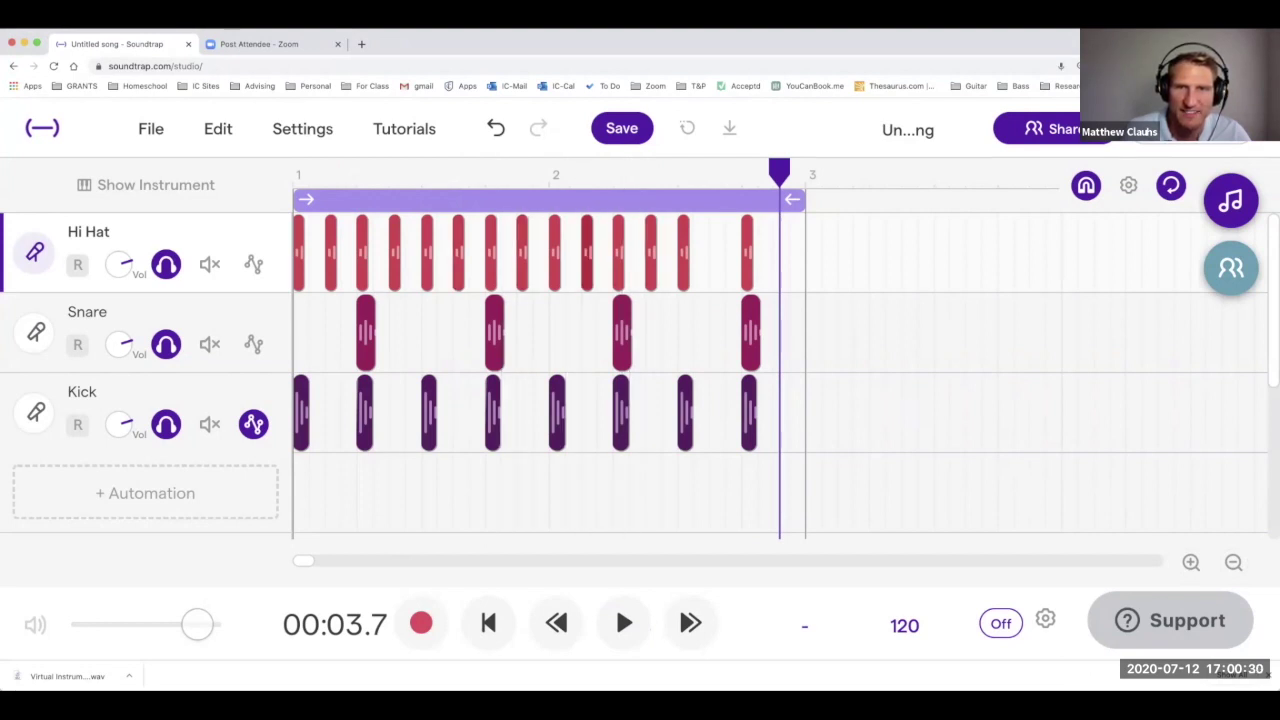
left_click(715, 252)
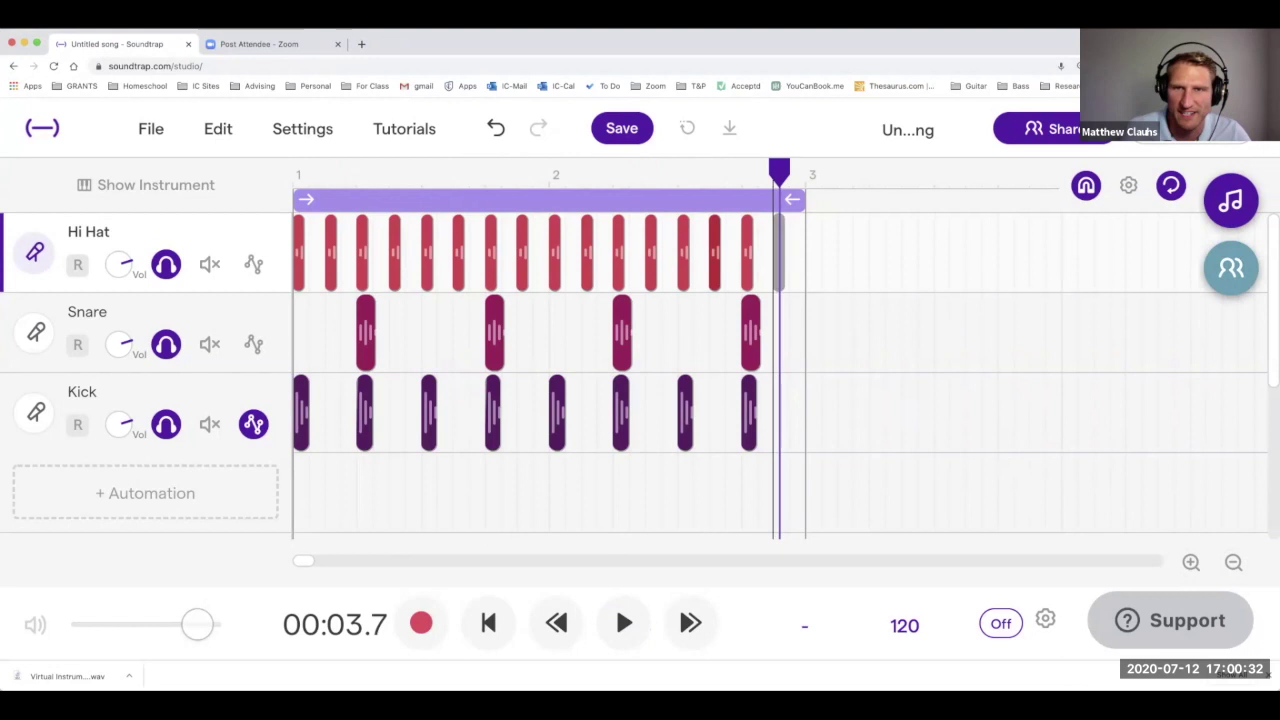
left_click(488, 623)
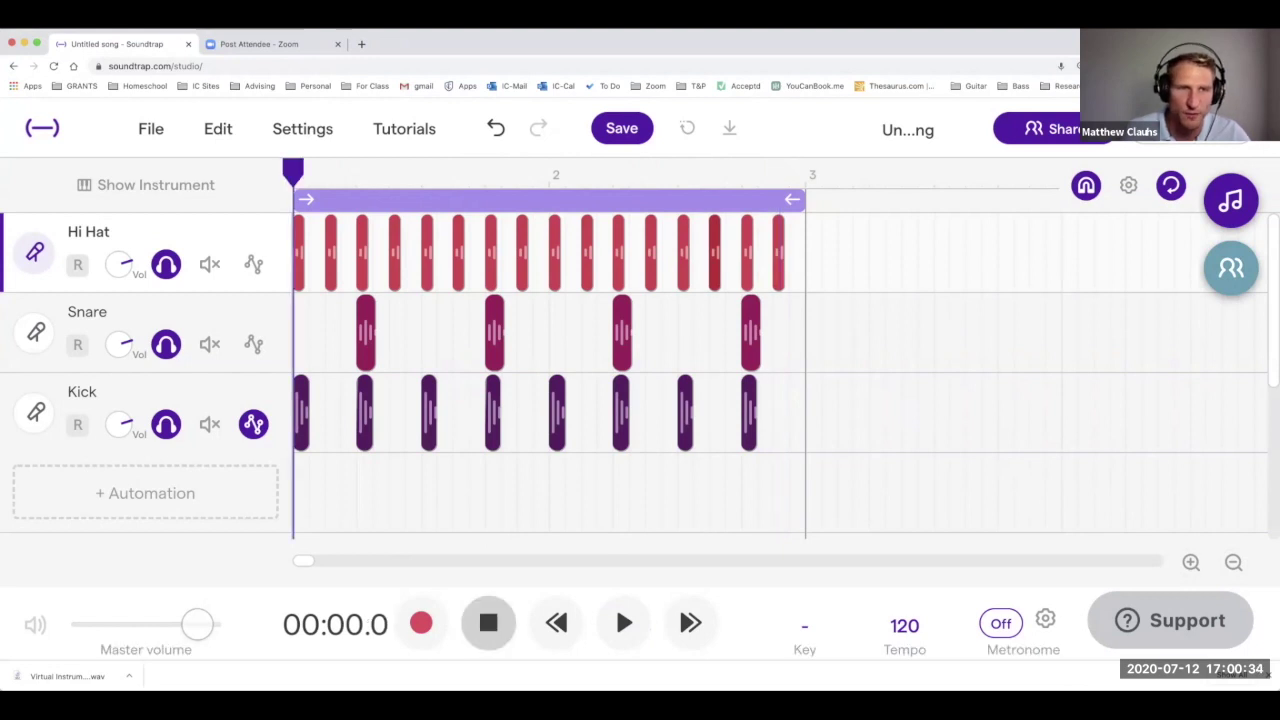
key("space")
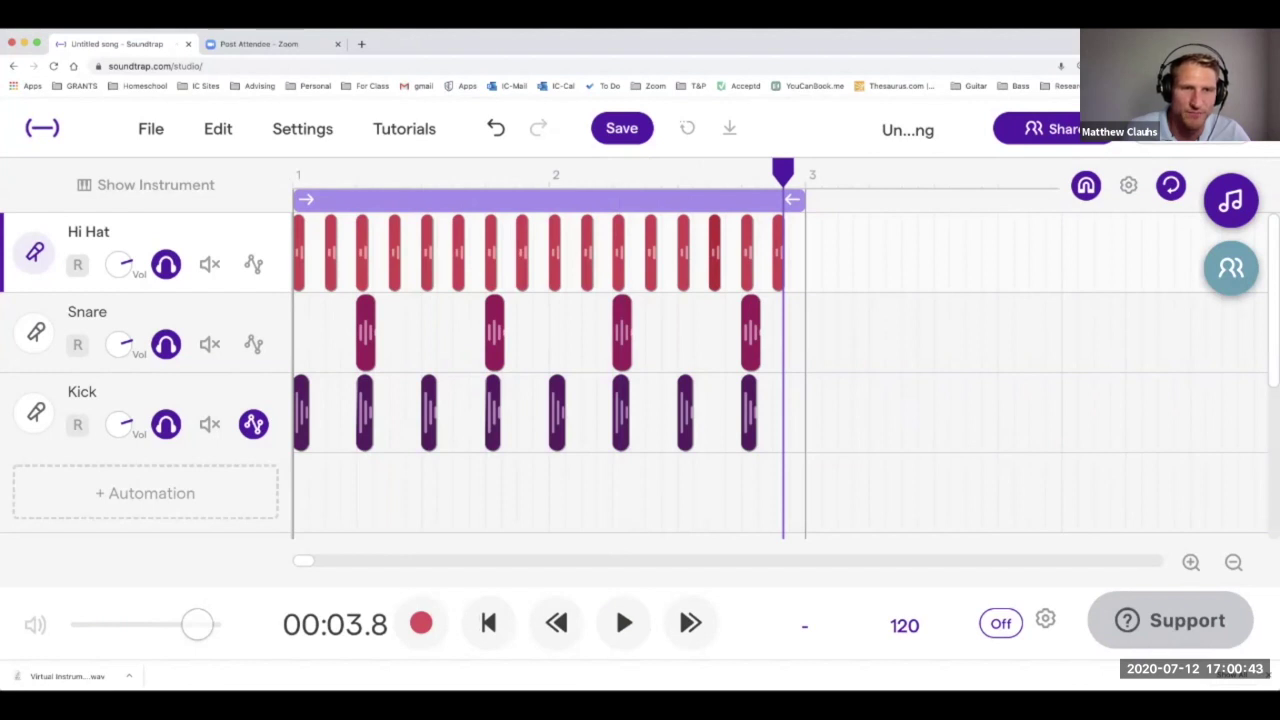
Move the measure 1 kicks on beats 2 and 4 half a beat later, then play the loop briefly and stop it.
left_click_drag(364, 412, 396, 412)
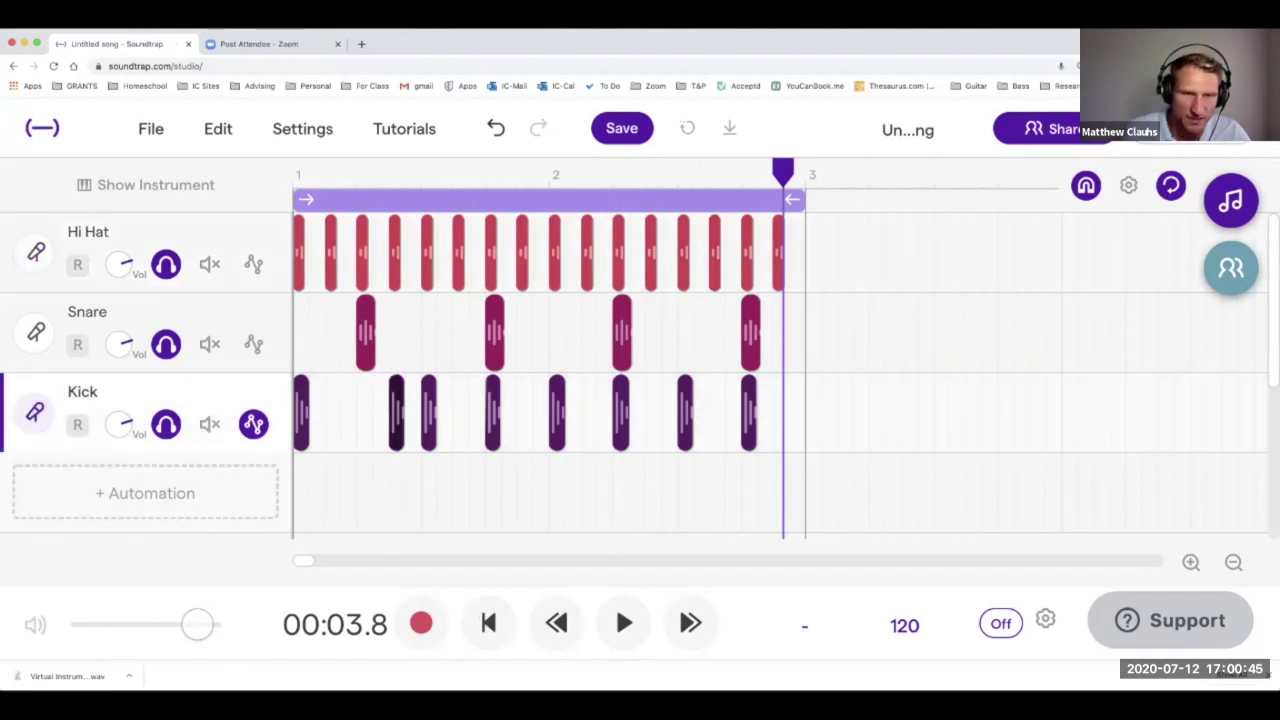
mouse_move(396, 412)
left_mouse_down()
mouse_move(380, 412)
mouse_move(396, 412)
left_mouse_up()
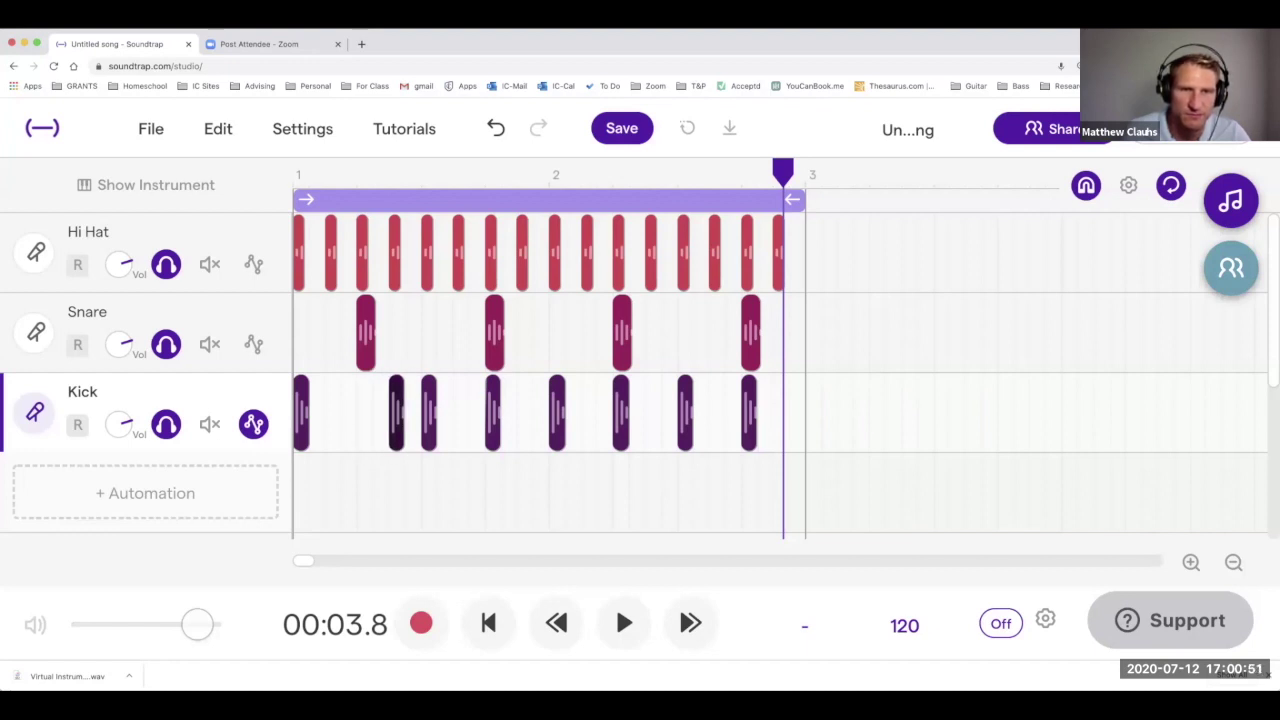
left_click_drag(492, 412, 524, 412)
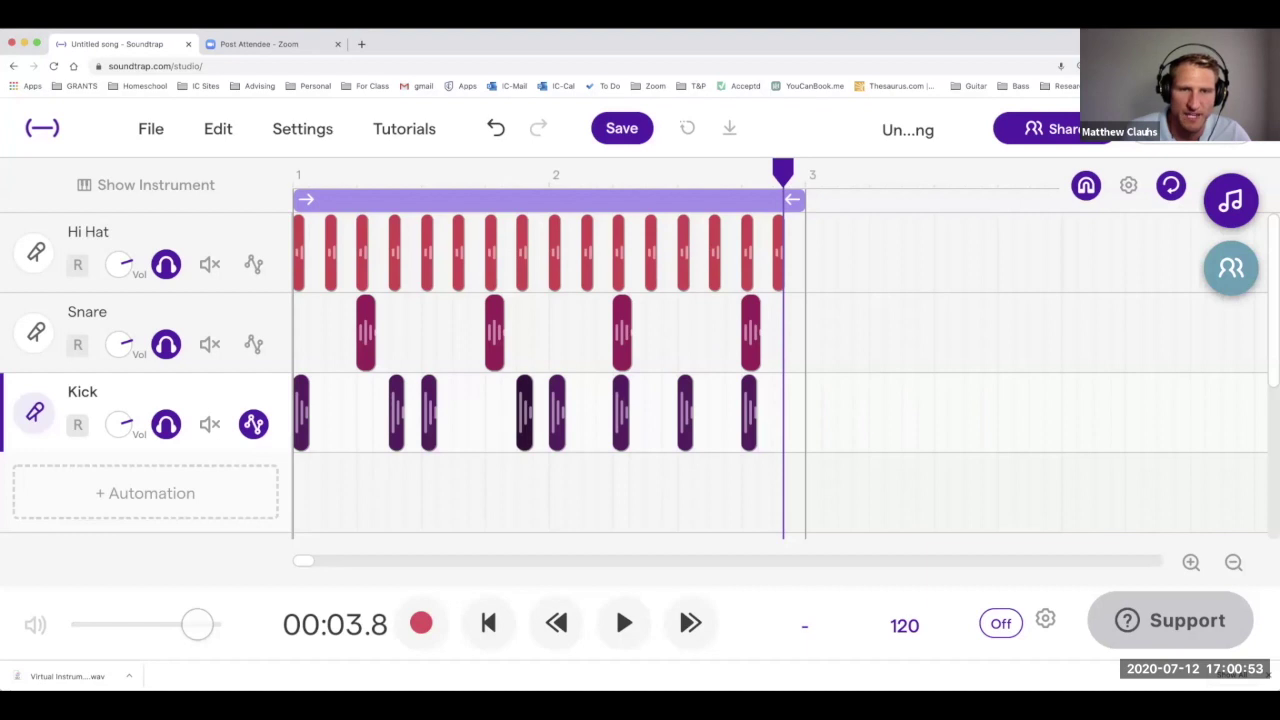
key("space")
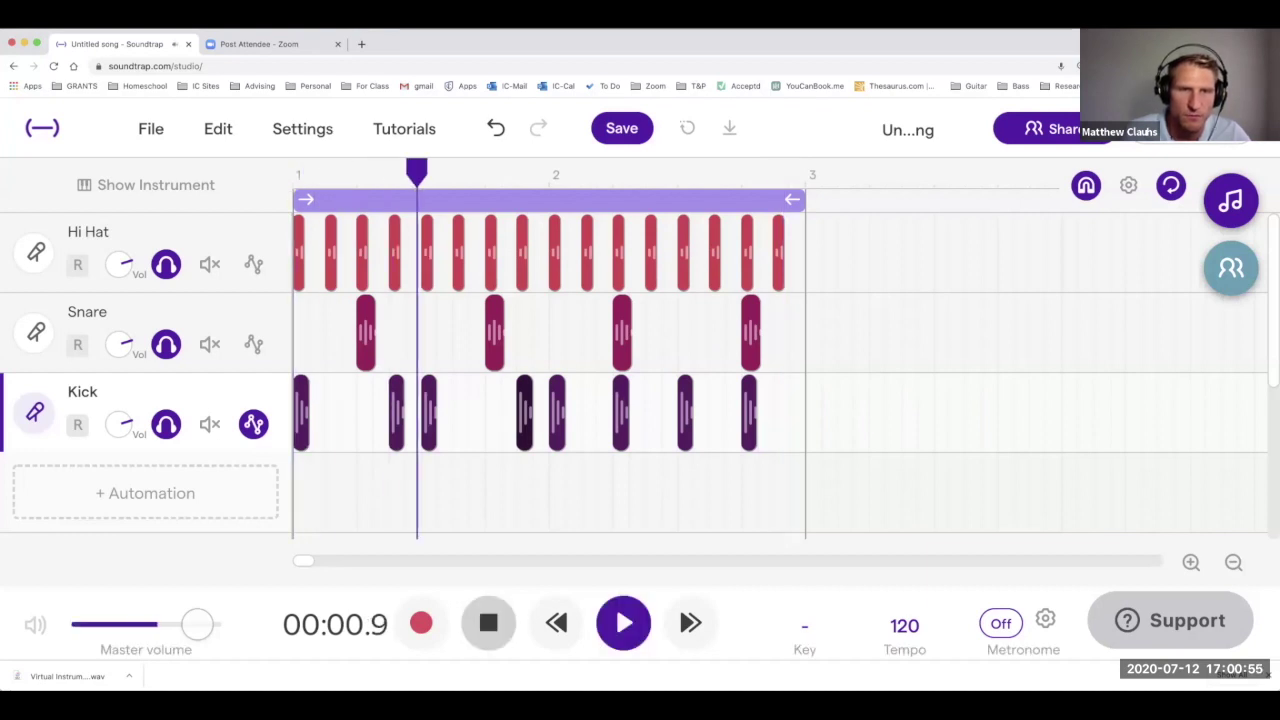
key("space")
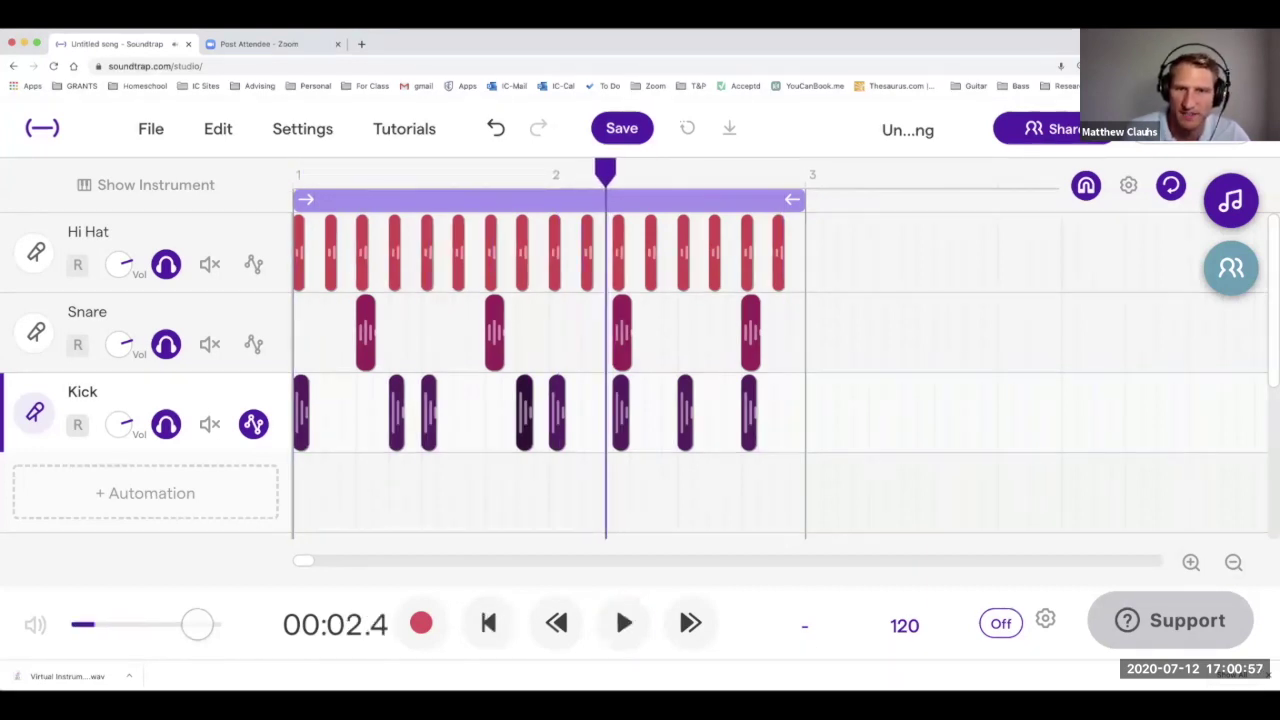
Replace the kick samples in measure 2 with a copy of the four-hit kick pattern from measure 1.
left_click_drag(535, 414, 296, 414)
left_click_drag(560, 412, 786, 412)
key("Delete")
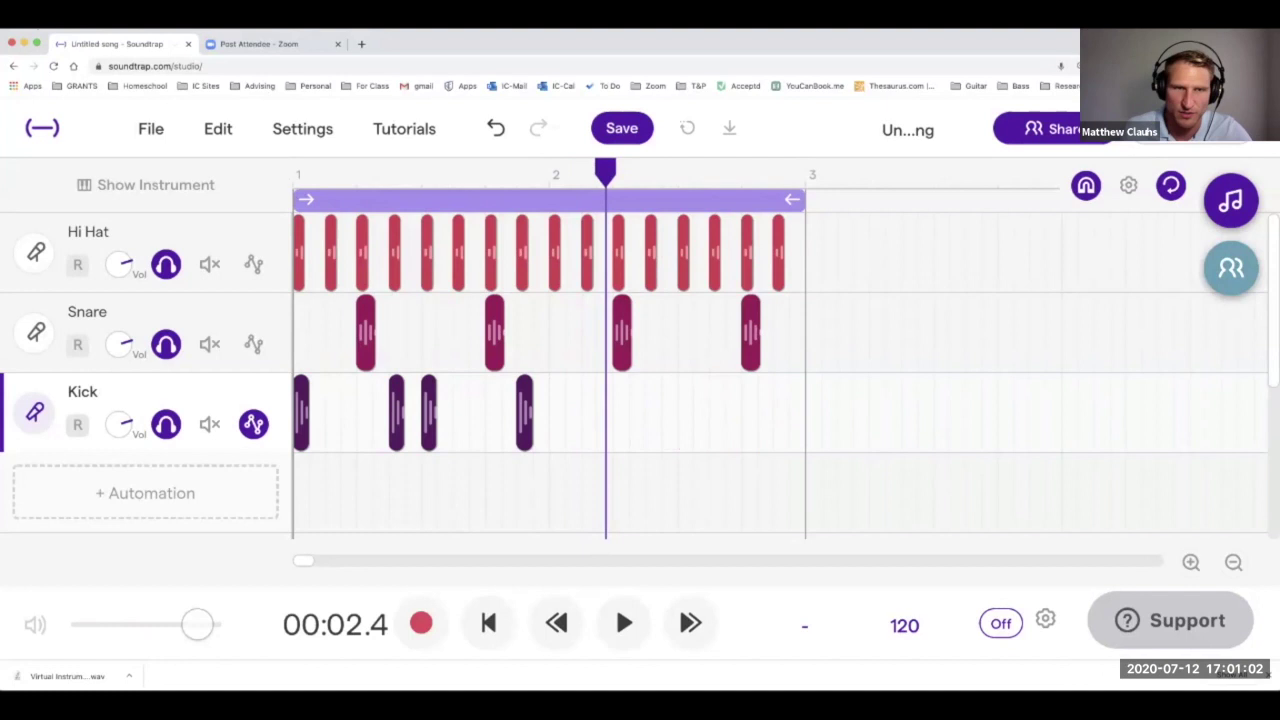
left_click_drag(572, 414, 312, 414)
key("ctrl+c")
key("ctrl+v")
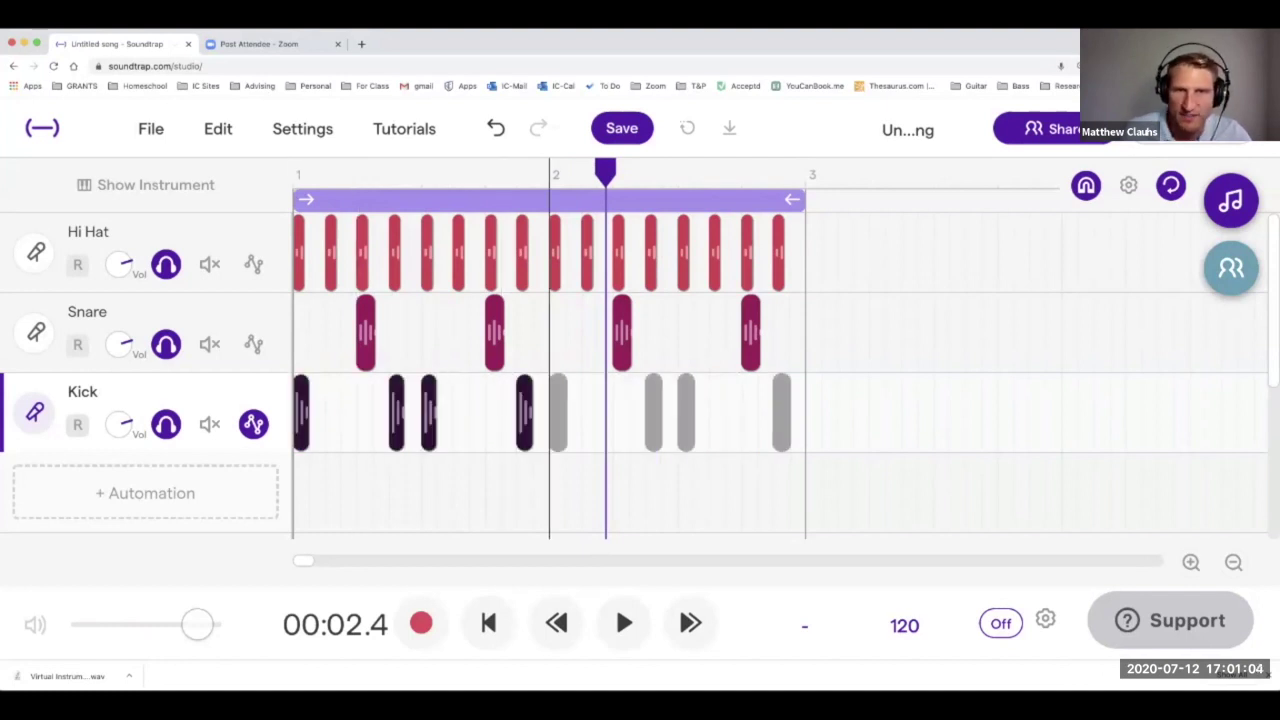
Play the loop with the revised kick pattern from the start of the song, and stop it.
left_click(488, 623)
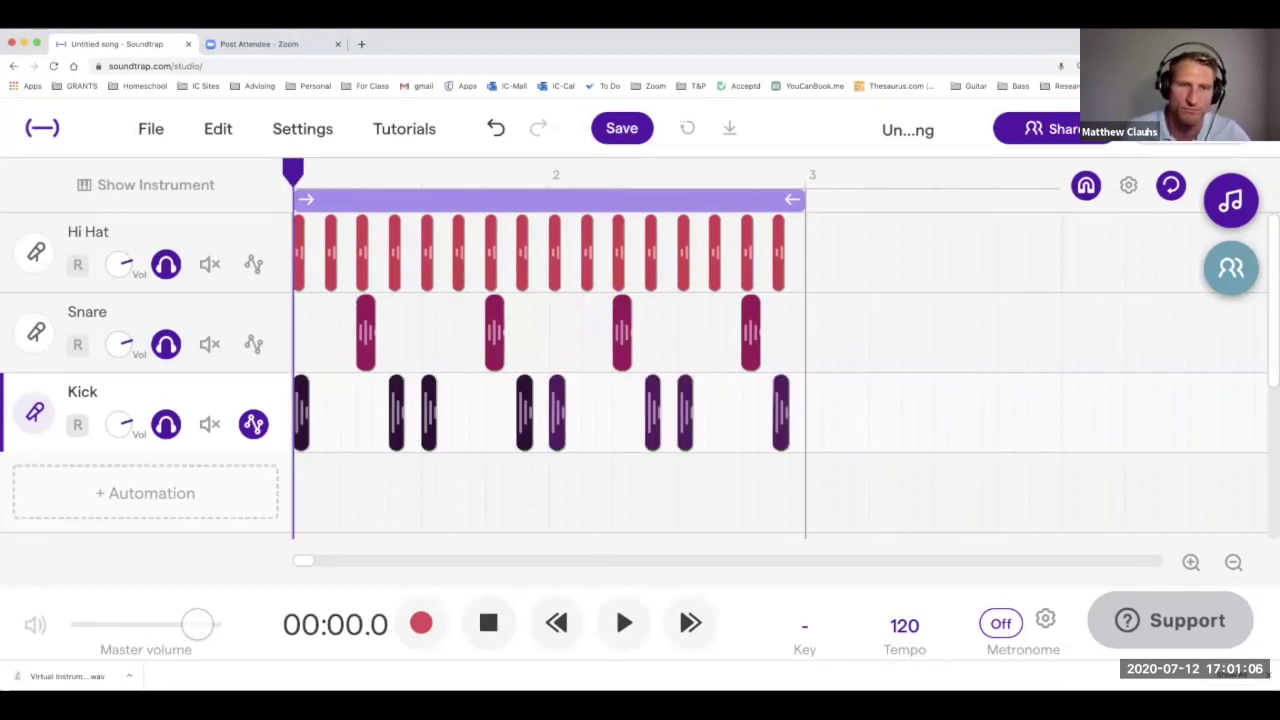
left_click(623, 623)
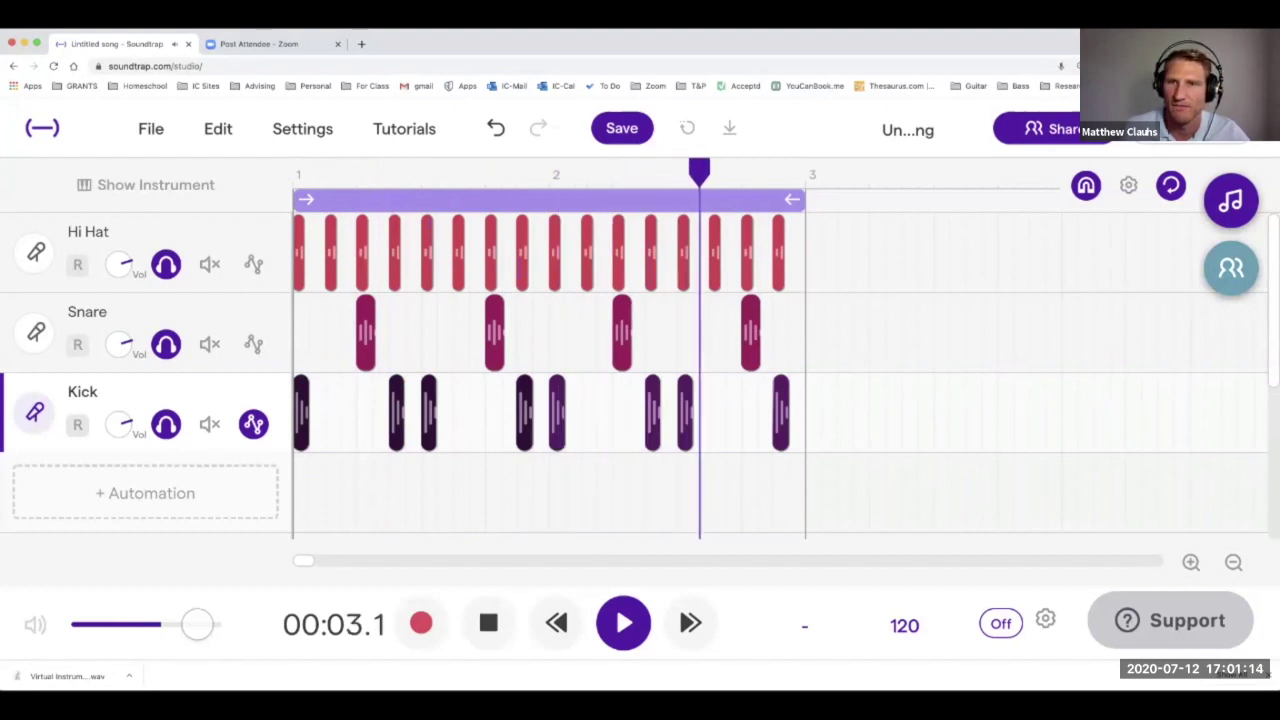
key("space")
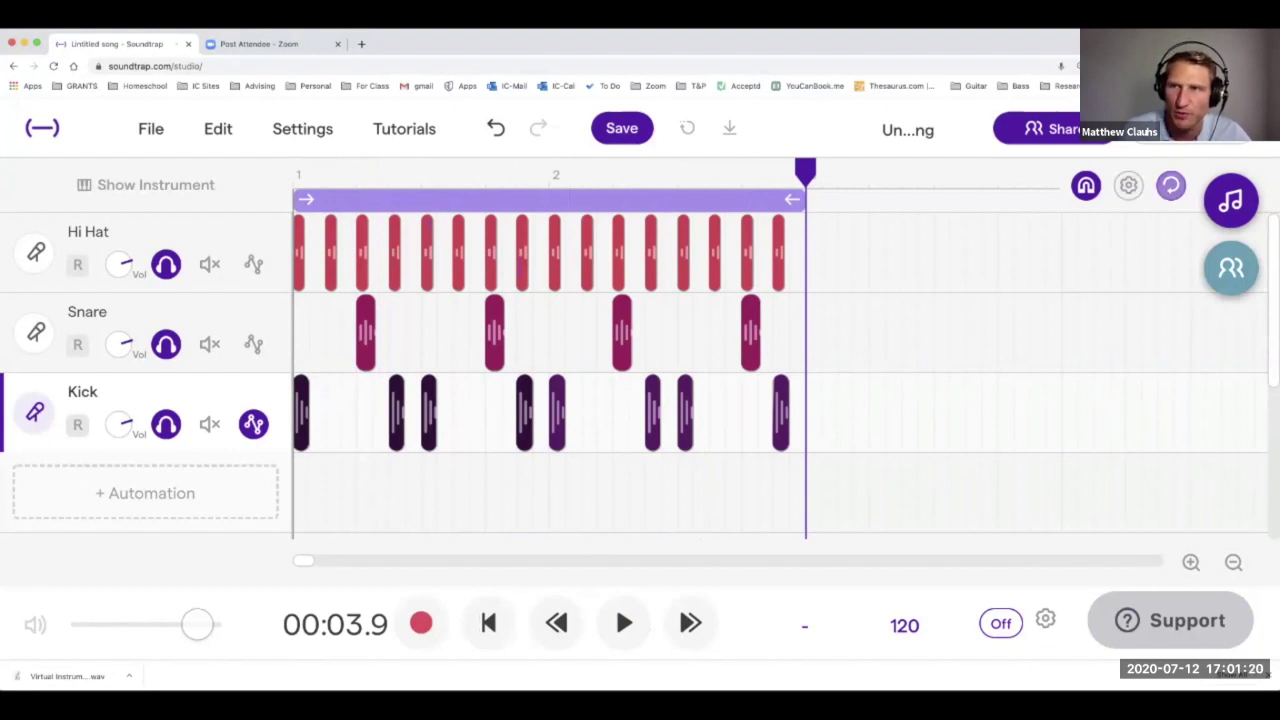
Open the loop library and filter it by Bass and Rock.
left_click(1231, 200)
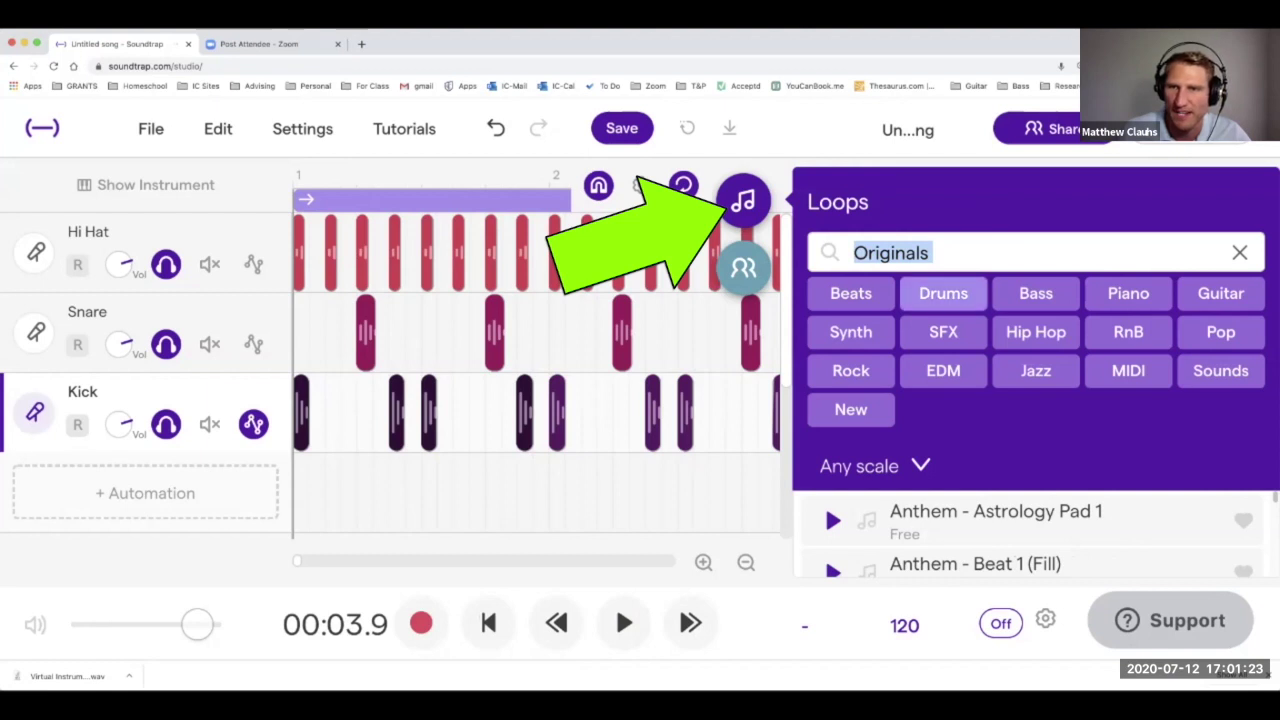
left_click(1036, 293)
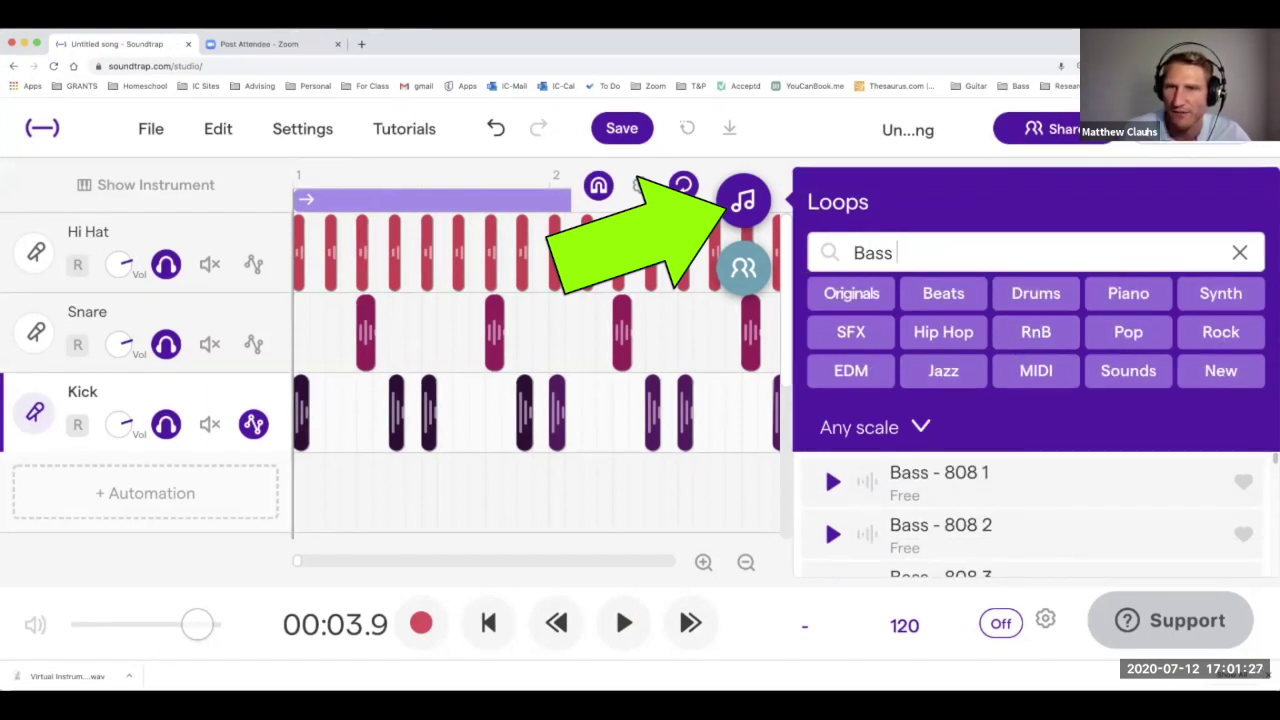
left_click(1220, 331)
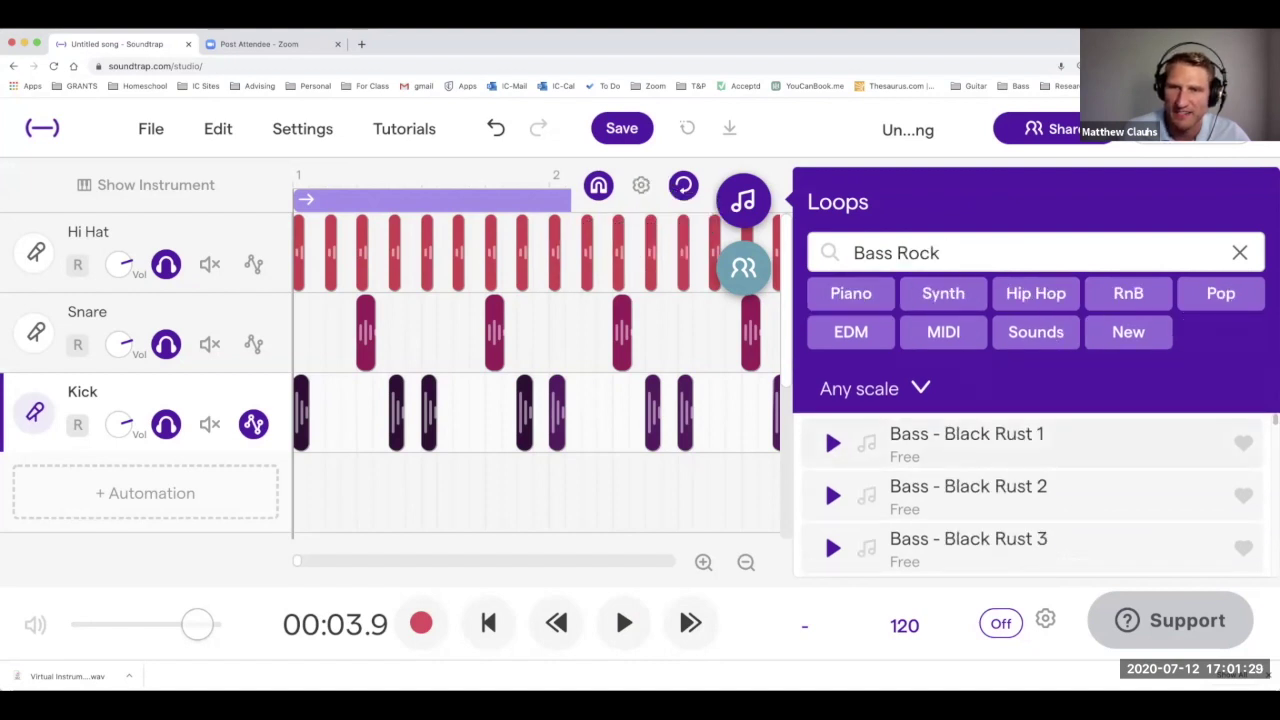
Play the drum beat from the start and preview the Bass - Black Rust 1 loop along with it, then stop playback.
key("space")
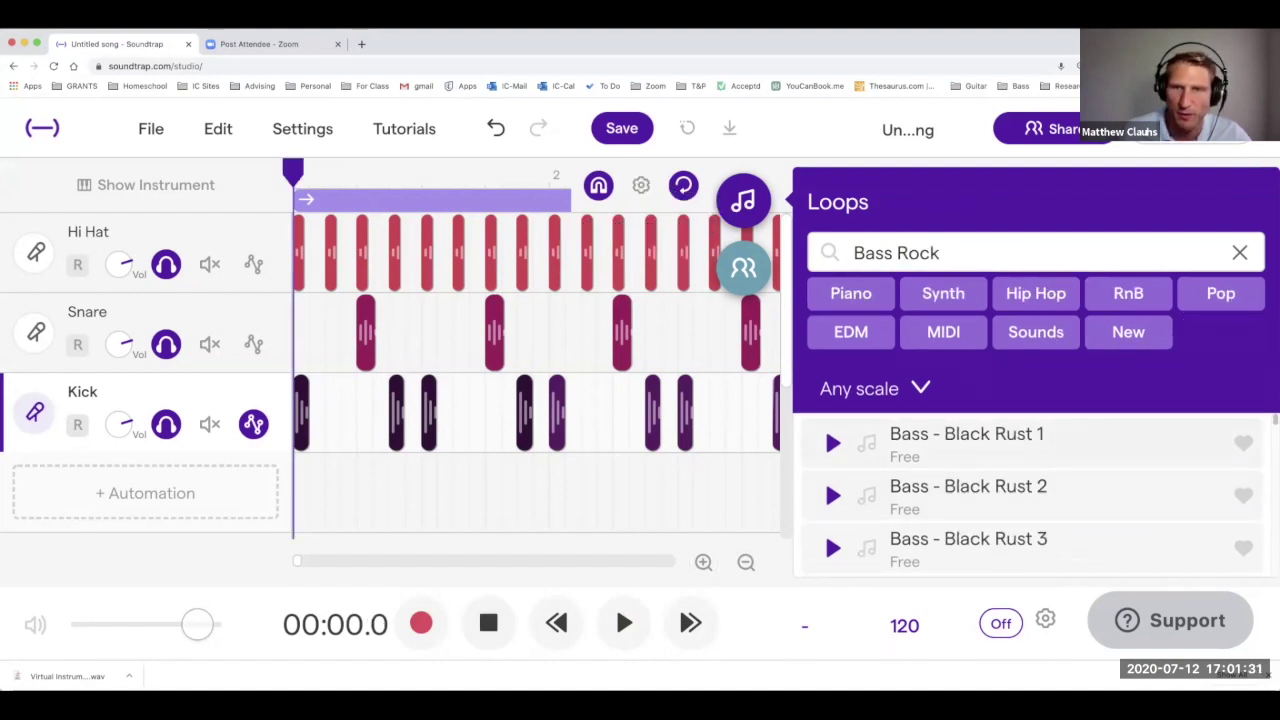
left_click(832, 443)
left_click(488, 623)
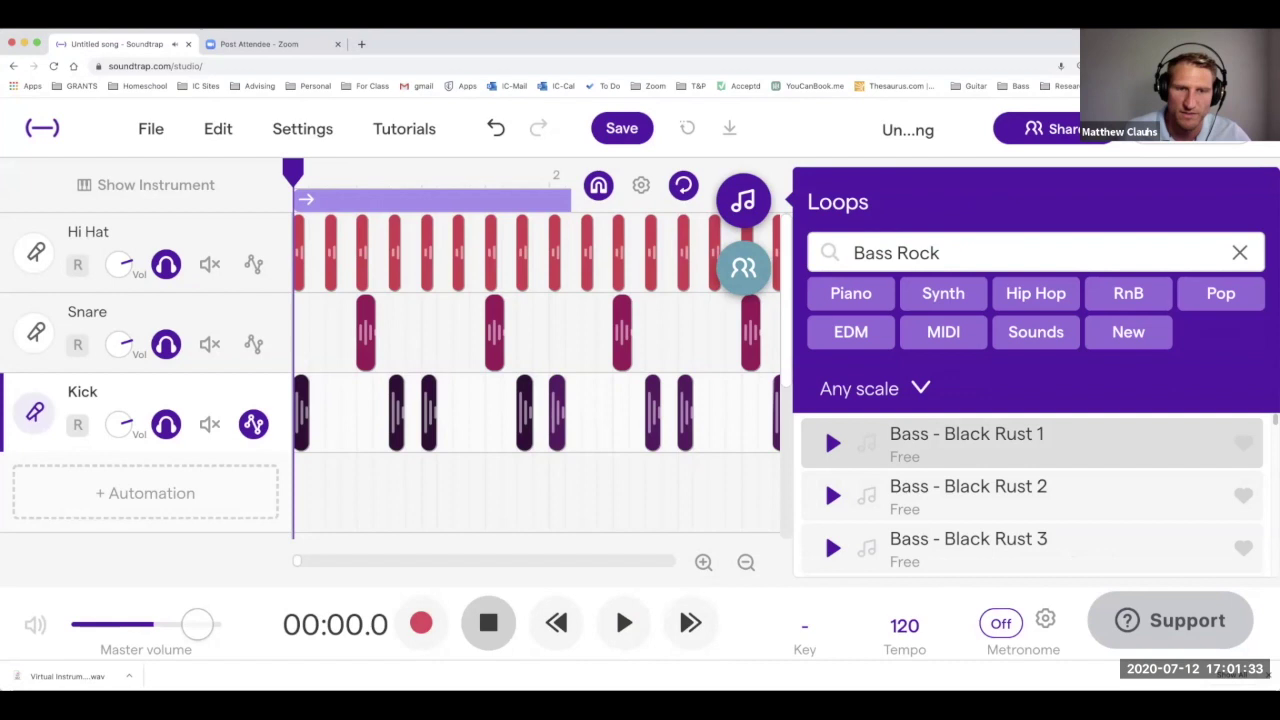
left_click(624, 622)
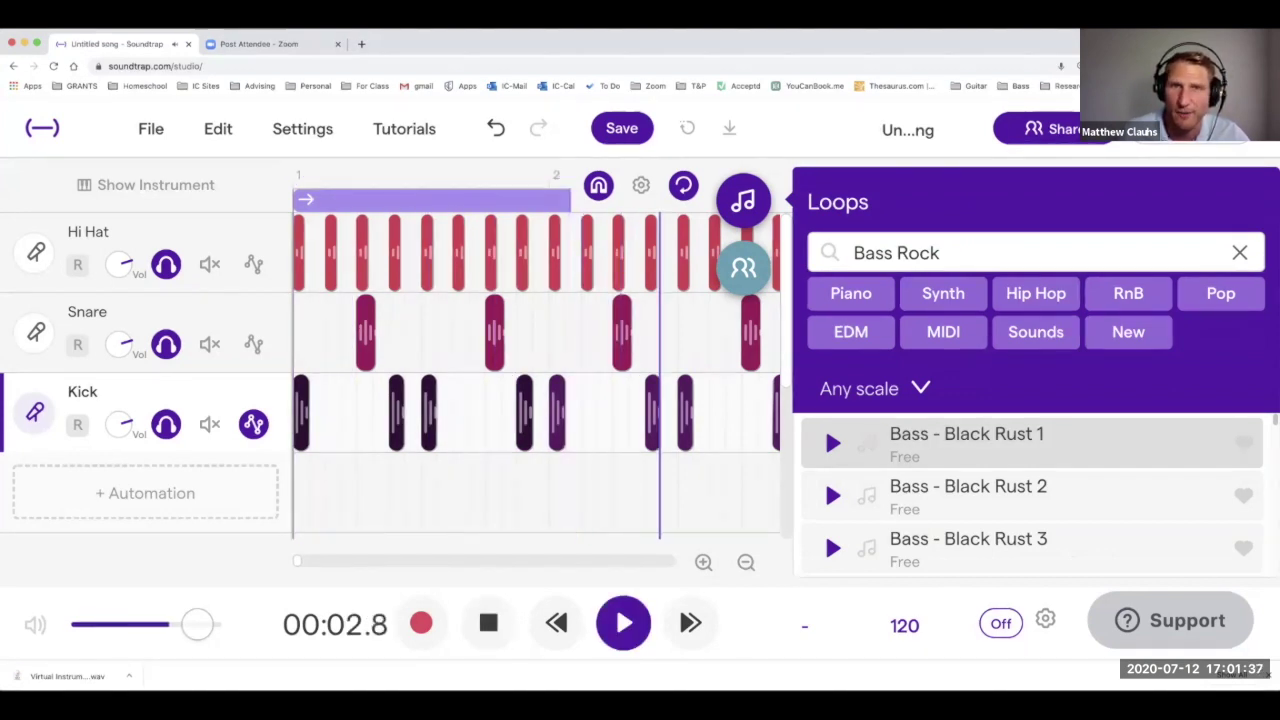
left_click(832, 443)
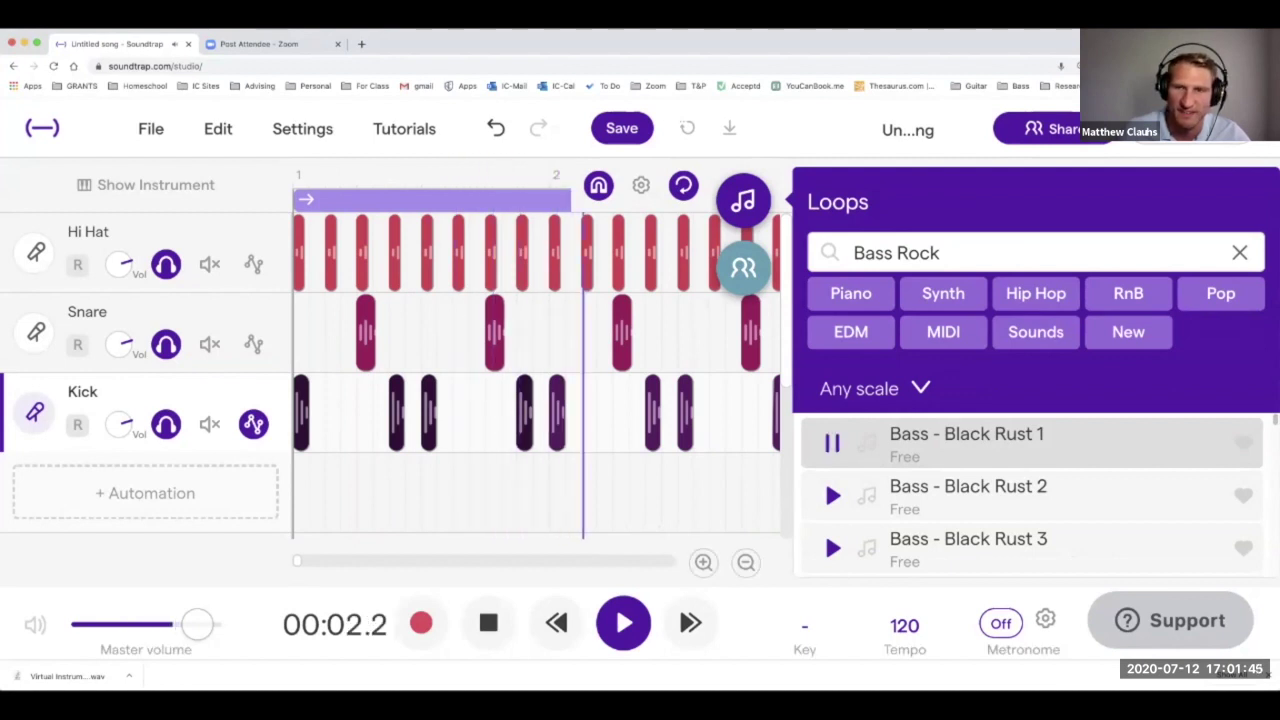
key("space")
Add the Bass - Black Rust 1 loop to the song and delete the duplicate bass track.
left_click_drag(940, 443, 762, 492)
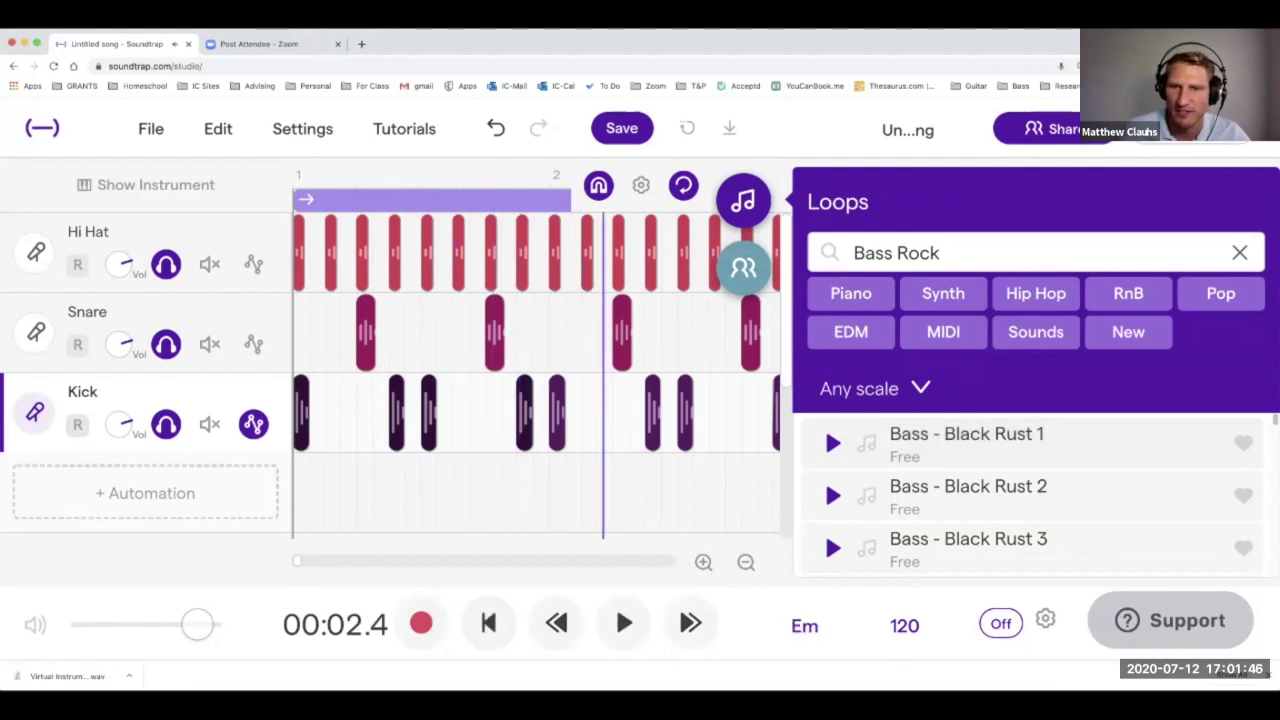
double_click(966, 443)
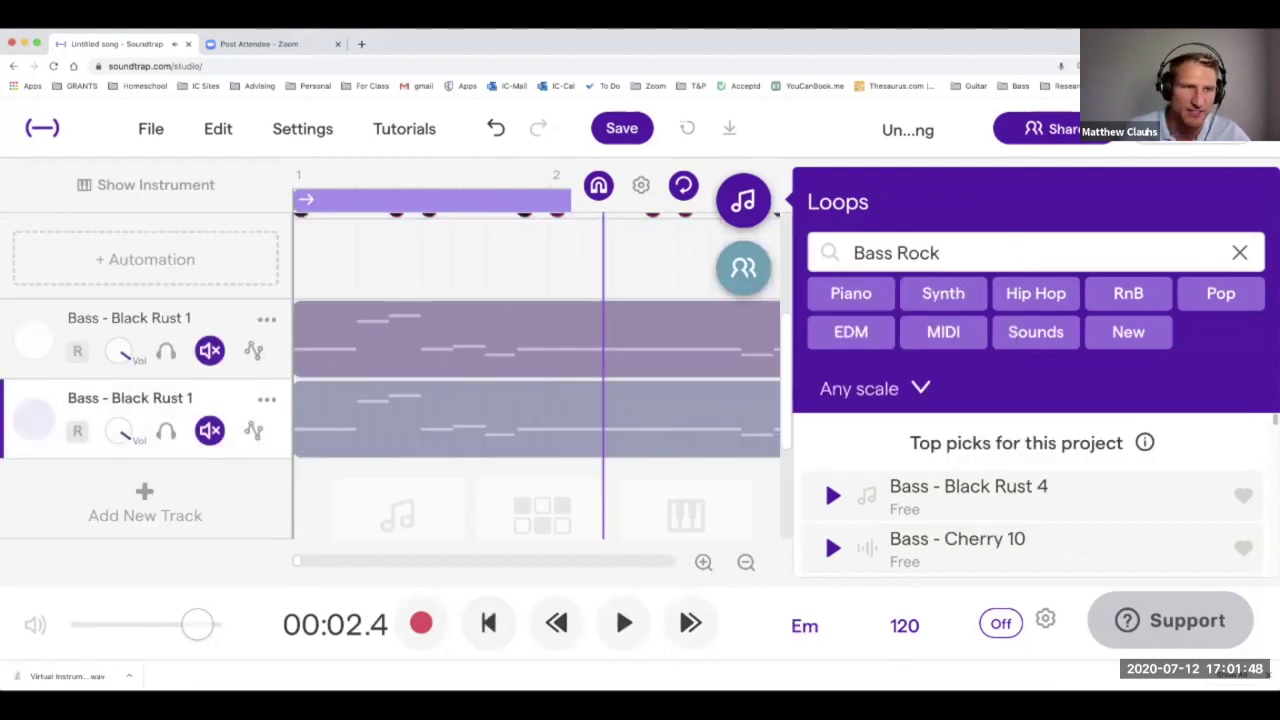
left_click(266, 398)
left_click(371, 369)
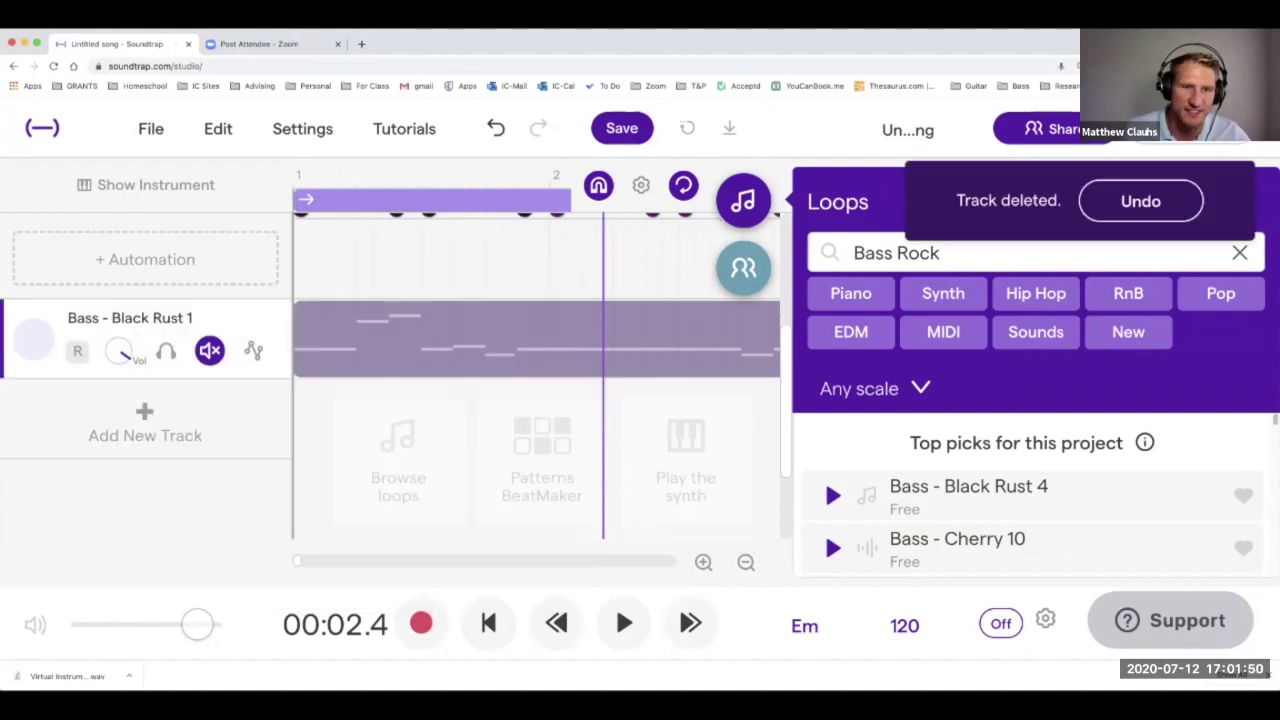
Return the playhead to the start of the song and solo the Bass - Black Rust 1 track along with the drums.
left_click(488, 623)
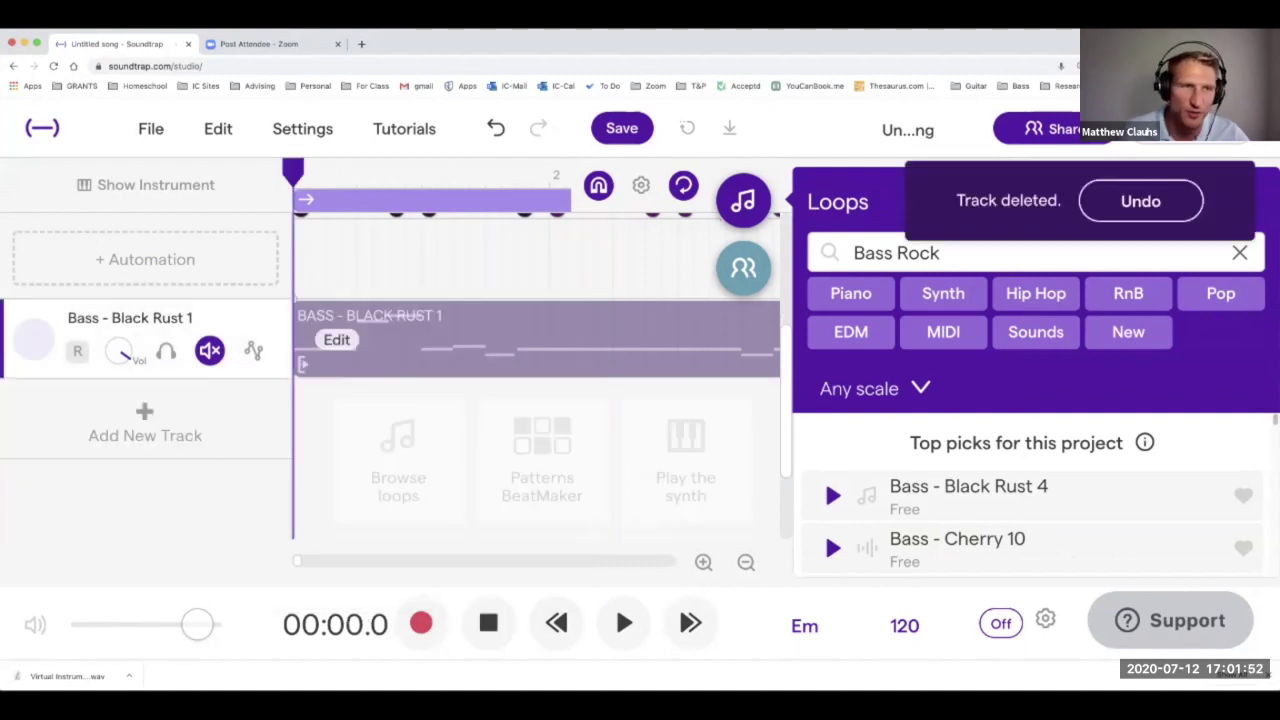
scroll(170, 395, "up", 1)
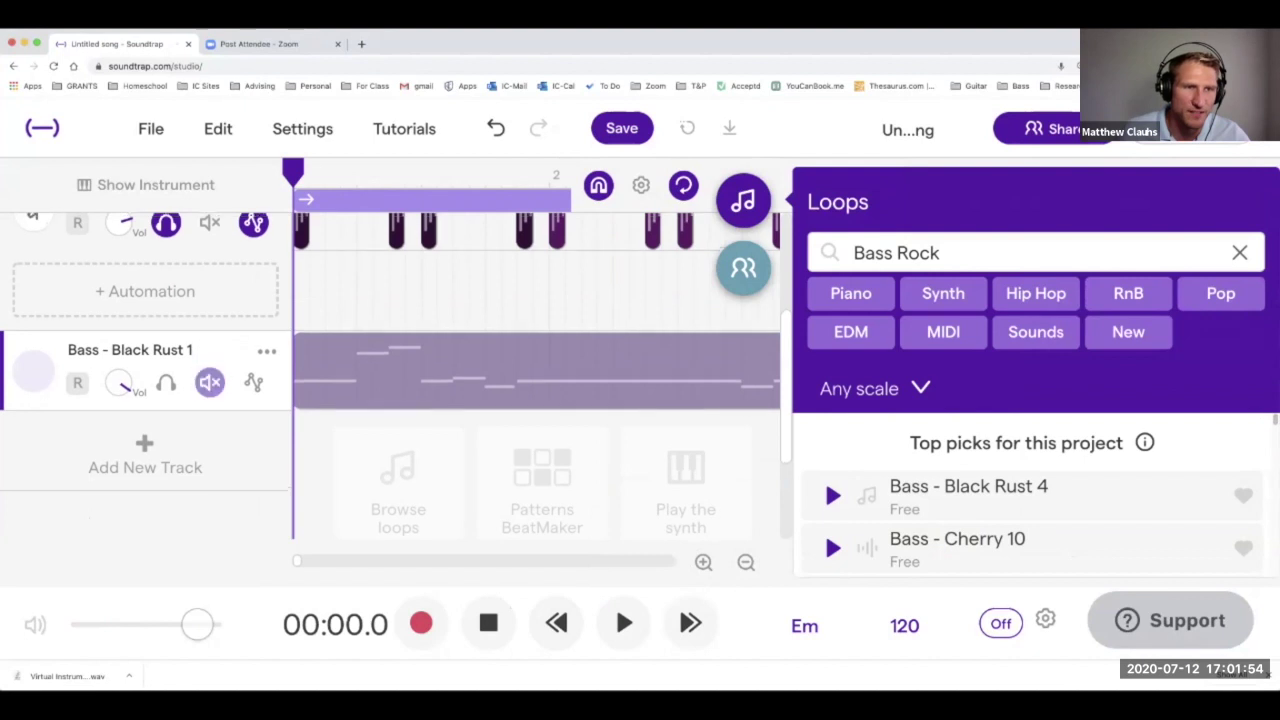
left_click(166, 399)
scroll(168, 400, "up", 2)
scroll(280, 420, "up", 2)
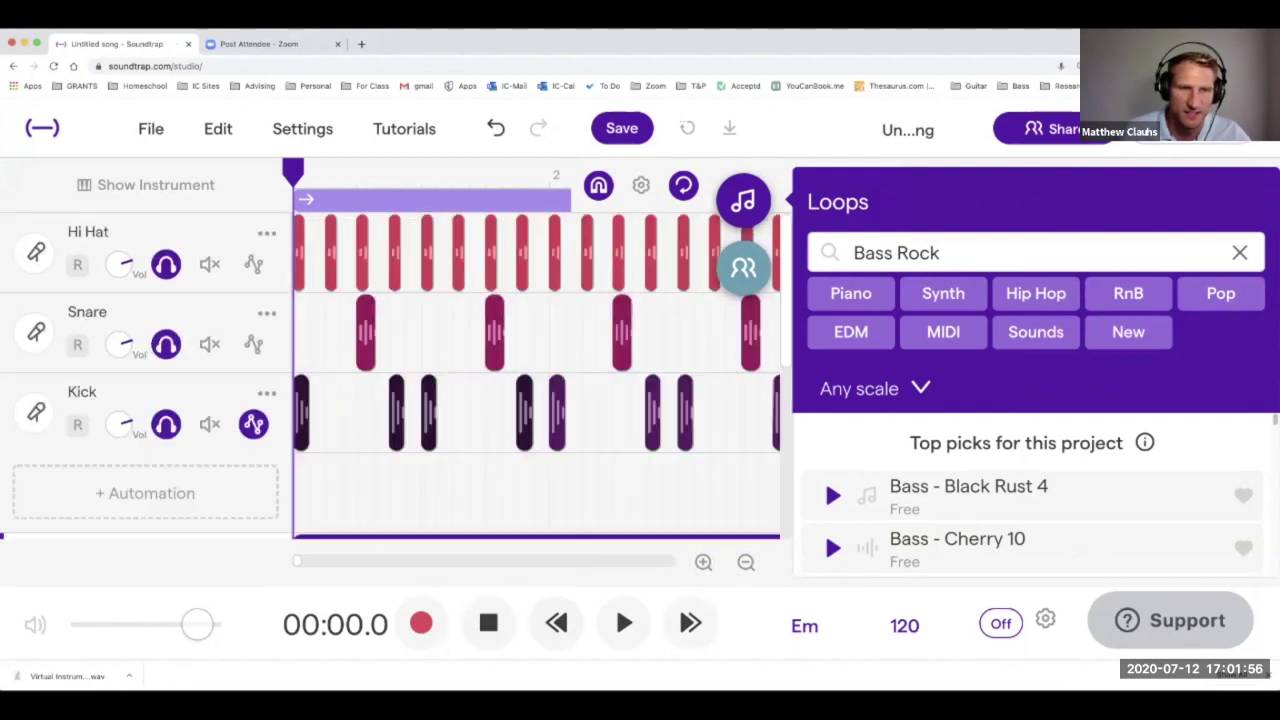
Play the combined drum and bass loop, close the loop library, and stop playback.
key("space")
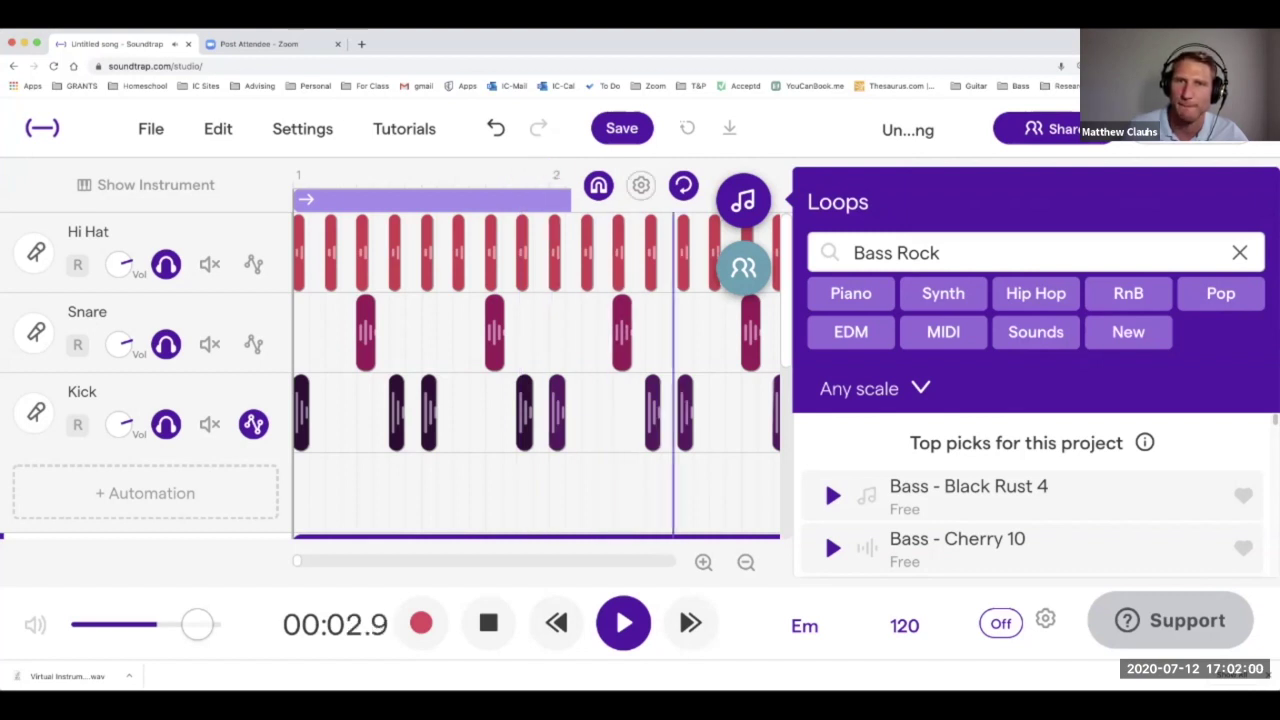
left_click(743, 200)
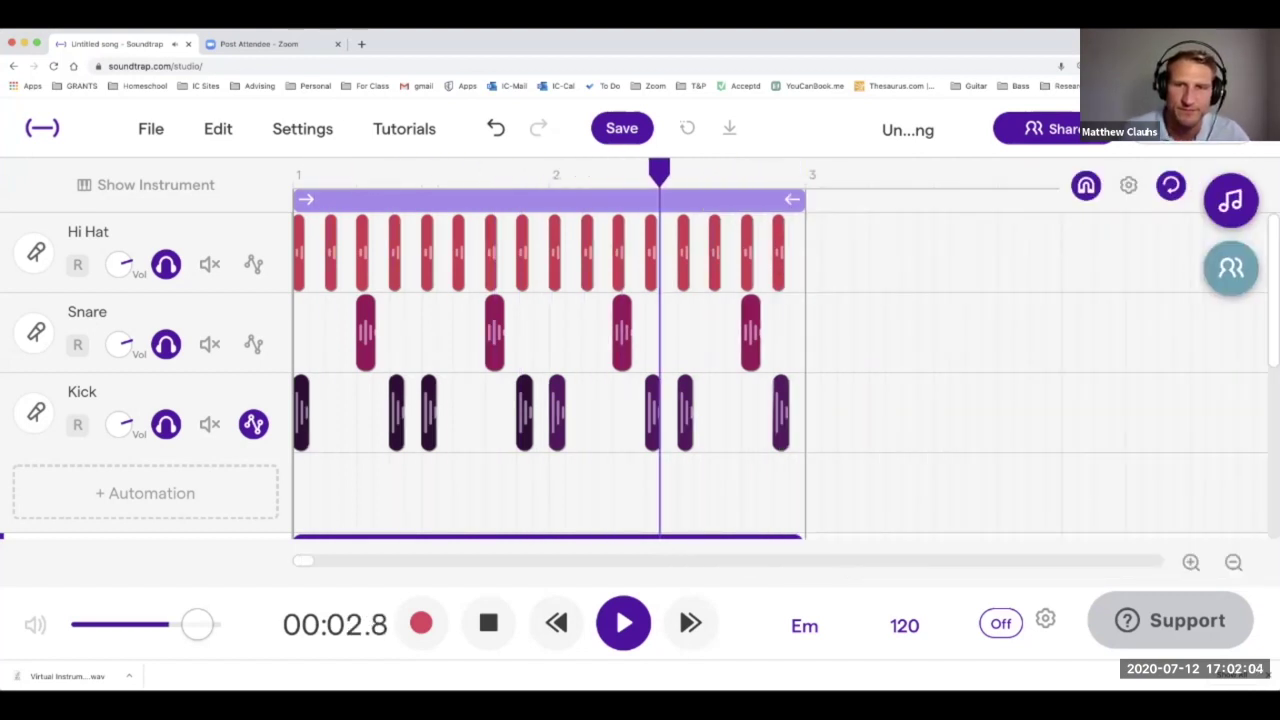
key("space")
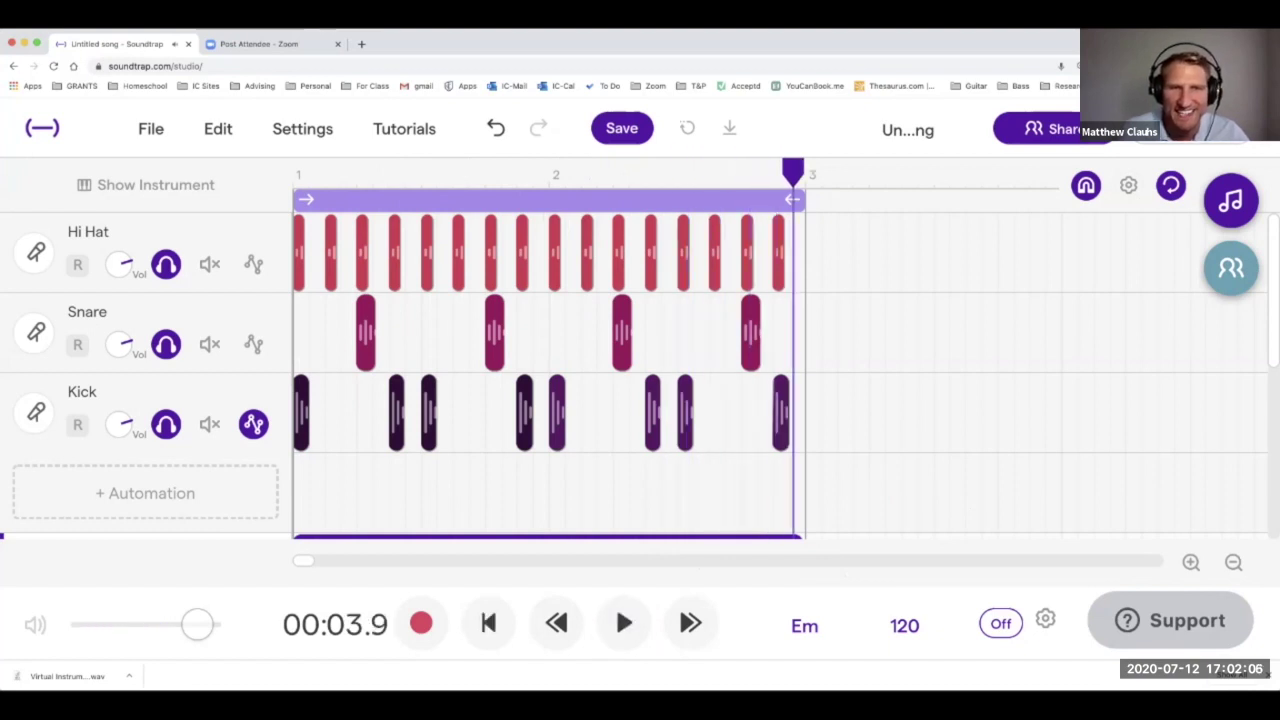